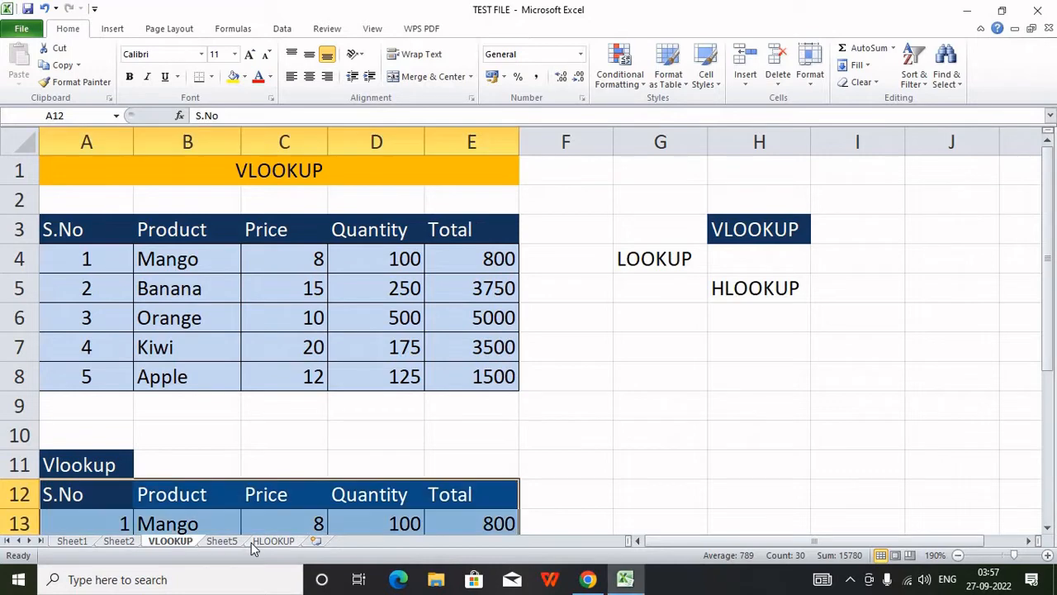
- Open the HLOOKUP sheet and clear the contents of cells C10 and A11
{"action": "left_click", "coordinate": [271, 541]}
{"action": "left_click", "coordinate": [321, 464]}
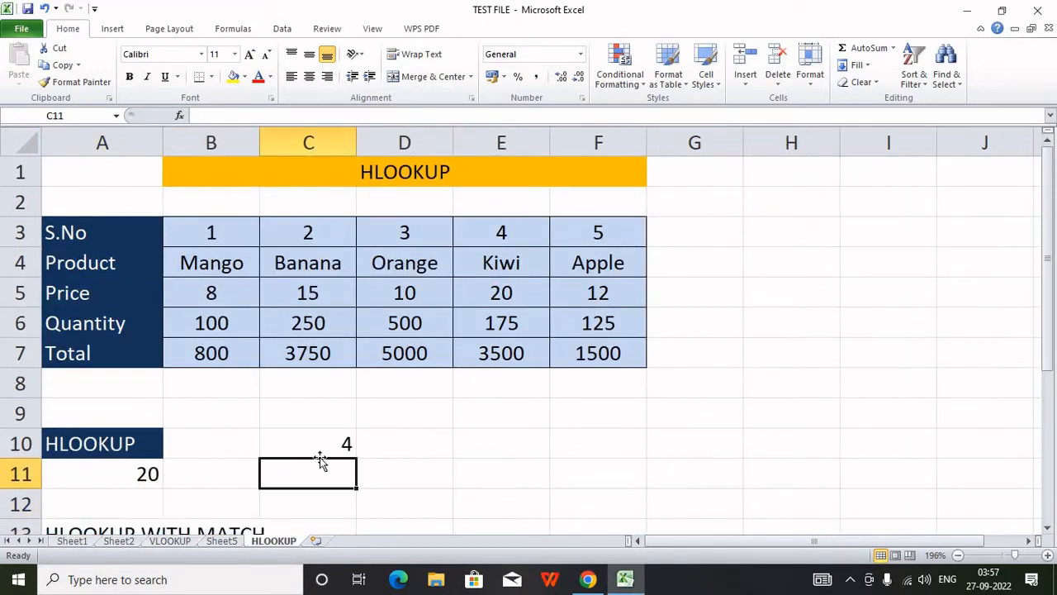
{"action": "left_click", "coordinate": [323, 440]}
{"action": "key", "text": "Delete"}
{"action": "left_click", "coordinate": [127, 474]}
{"action": "key", "text": "Delete"}
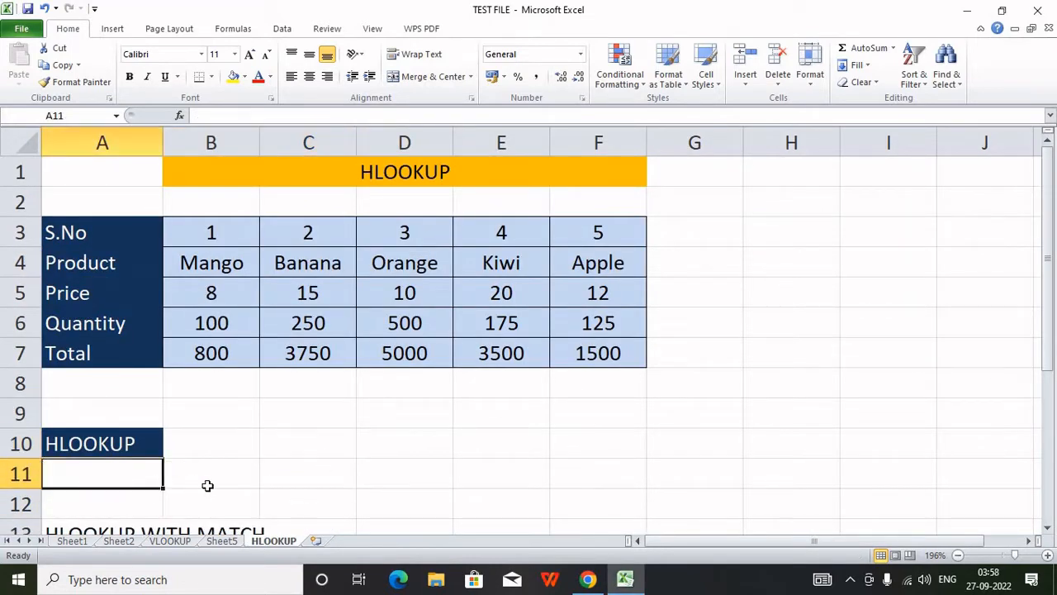
- Start an HLOOKUP formula in cell A11 with C10 as the lookup value
{"action": "left_click", "coordinate": [211, 416]}
{"action": "left_click_drag", "start_coordinate": [83, 234], "coordinate": [85, 354]}
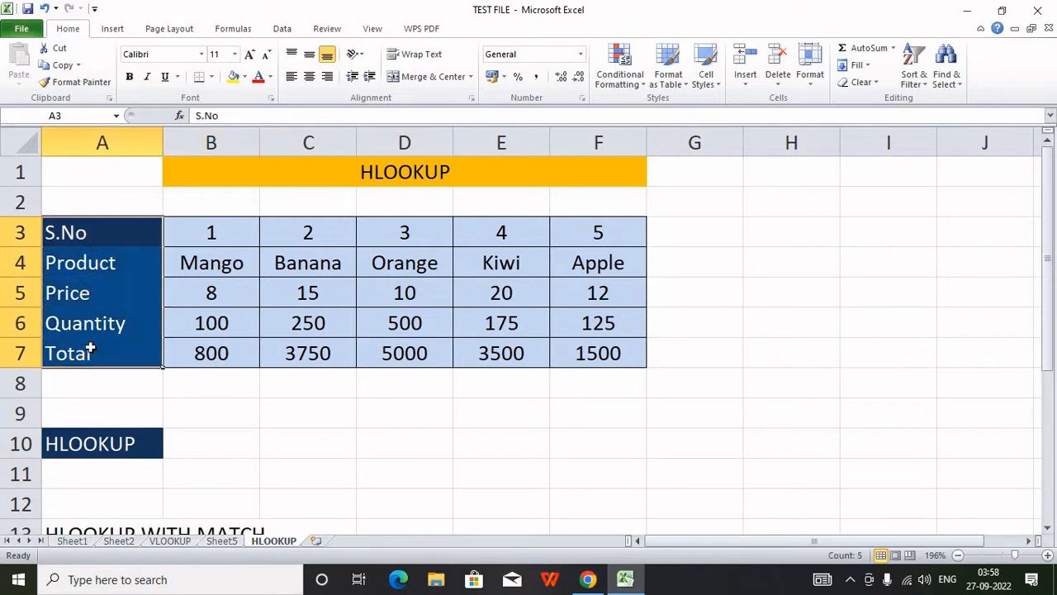
{"action": "left_click", "coordinate": [131, 485]}
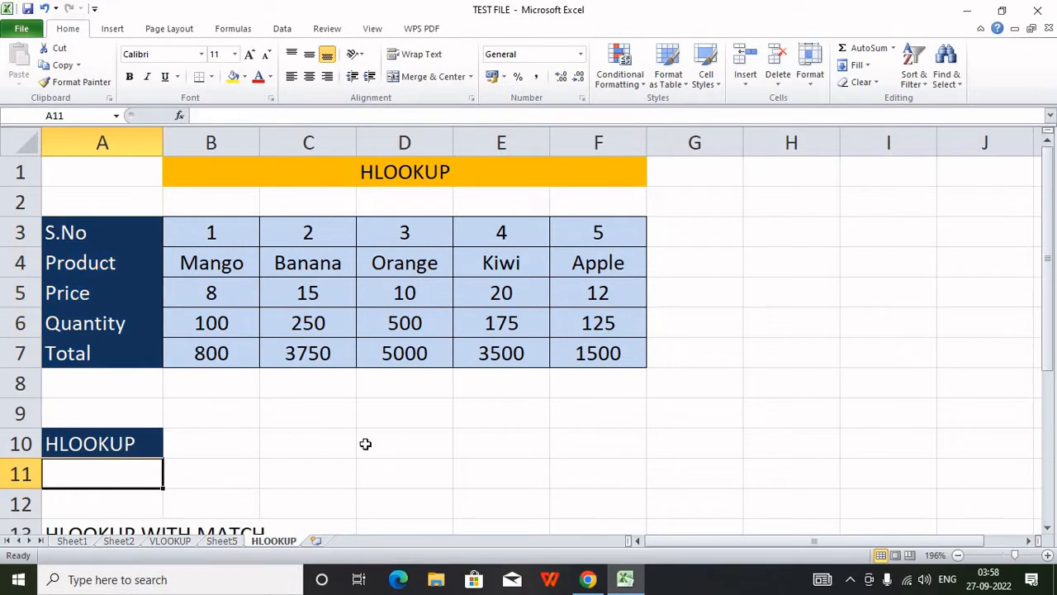
{"action": "type", "text": "=hlo"}
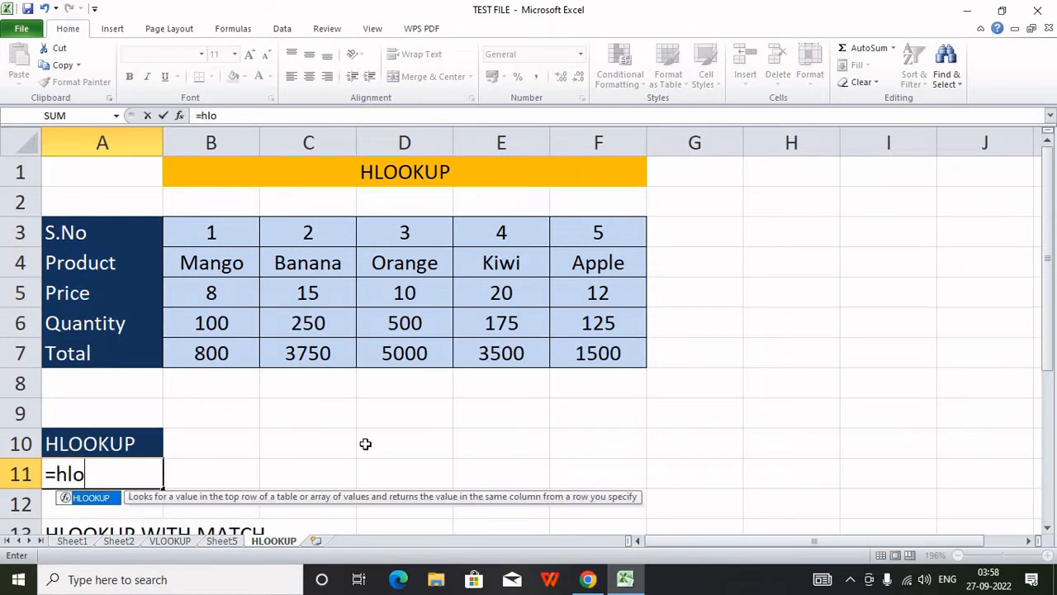
{"action": "key", "text": "Tab"}
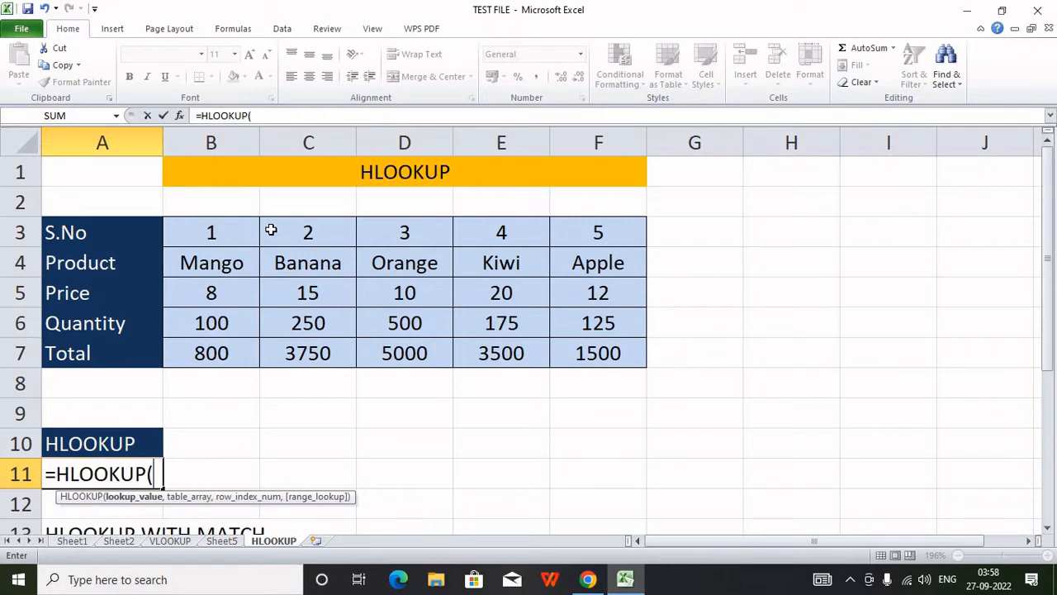
{"action": "left_click", "coordinate": [302, 444]}
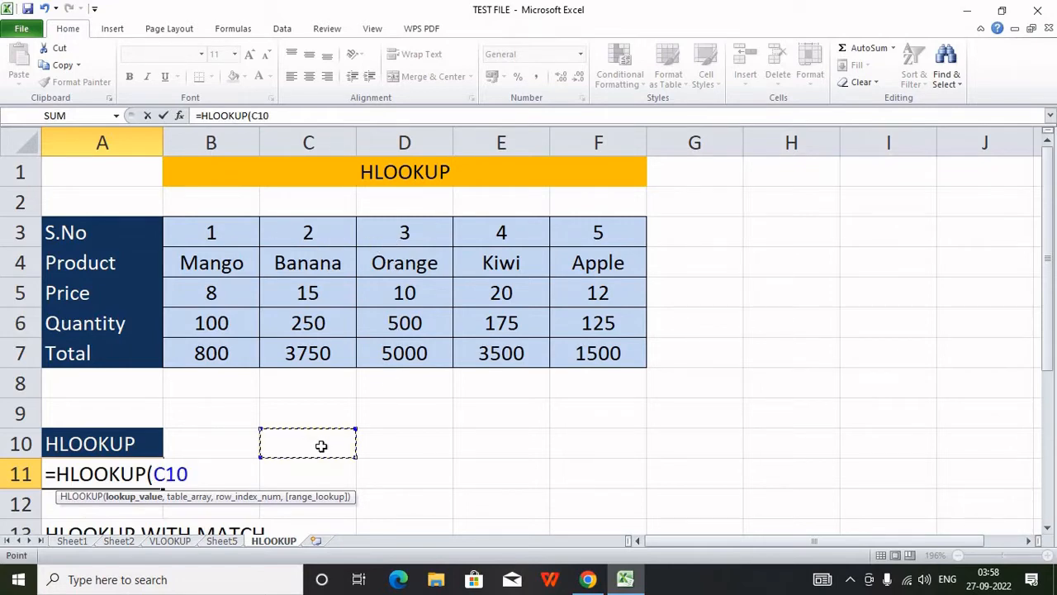
{"action": "type", "text": ","}
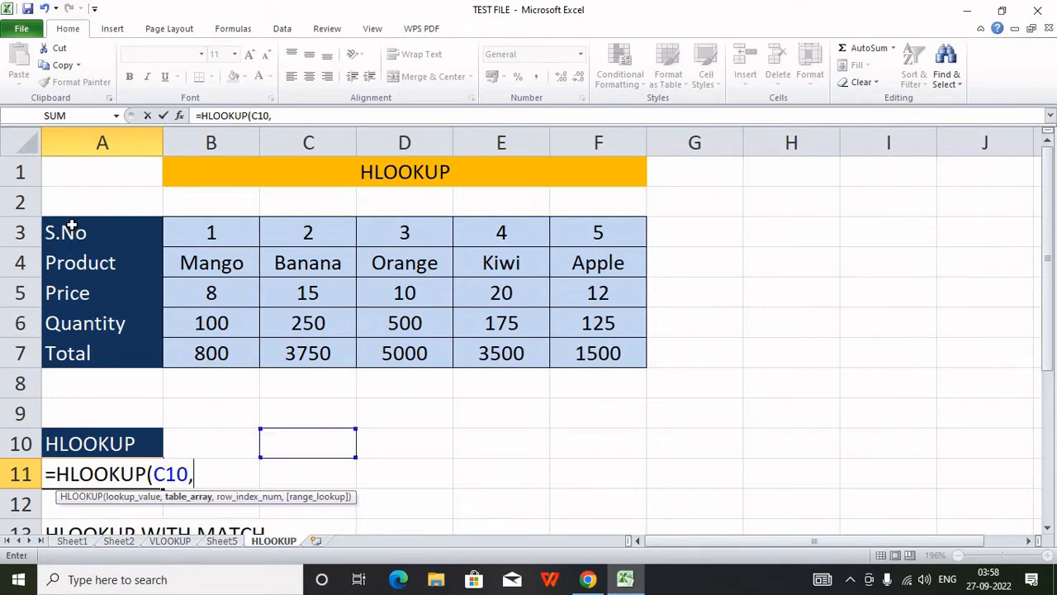
- Complete the formula with the absolute table range $A$3:$F$7, row index 4 and 0 for an exact match
{"action": "left_click_drag", "start_coordinate": [72, 225], "coordinate": [570, 348]}
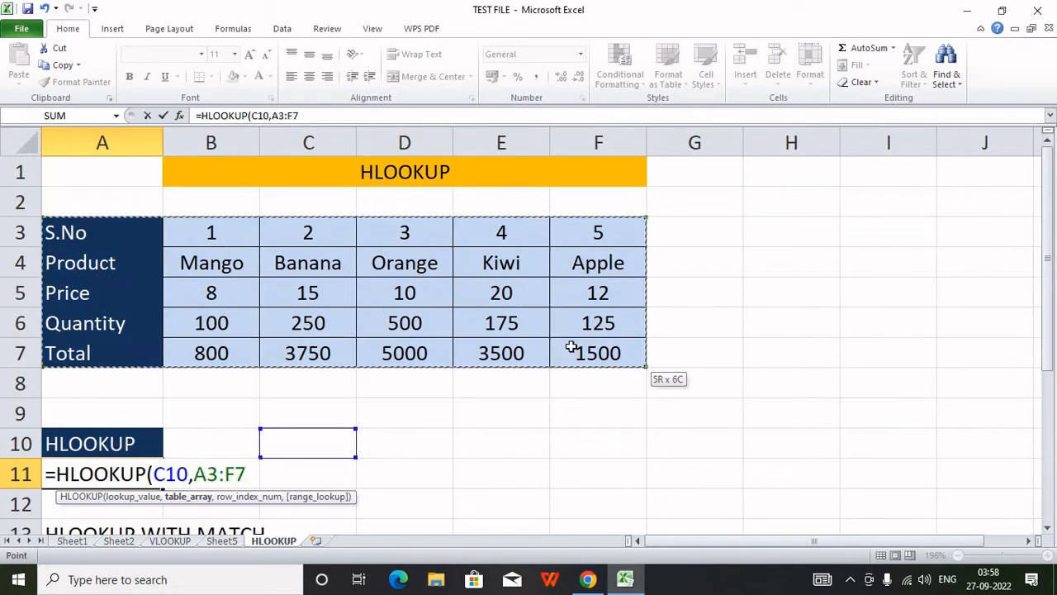
{"action": "left_click_drag", "start_coordinate": [213, 240], "coordinate": [600, 355]}
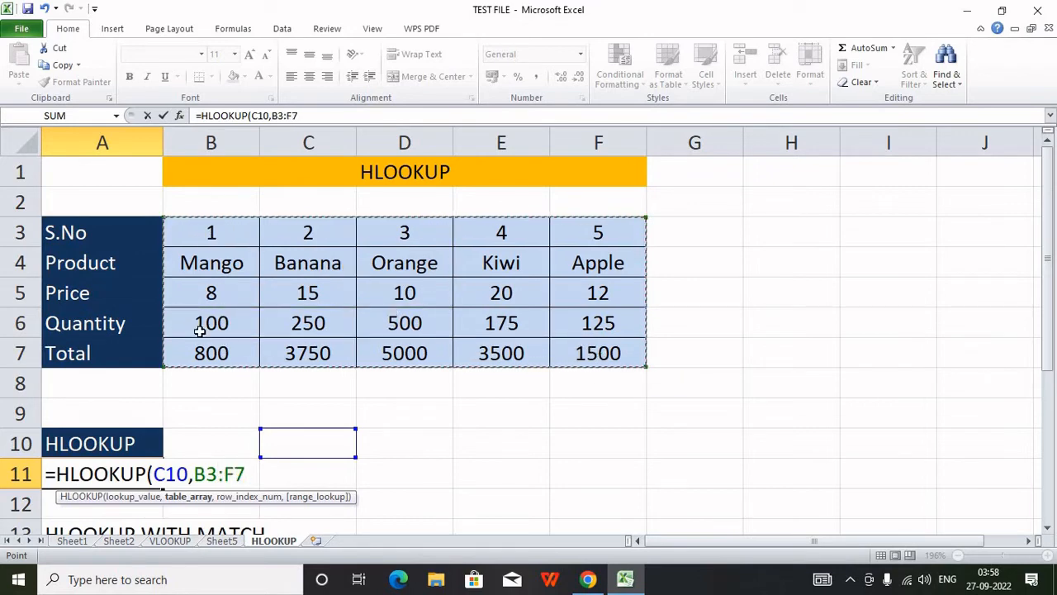
{"action": "left_click_drag", "start_coordinate": [108, 237], "coordinate": [587, 353]}
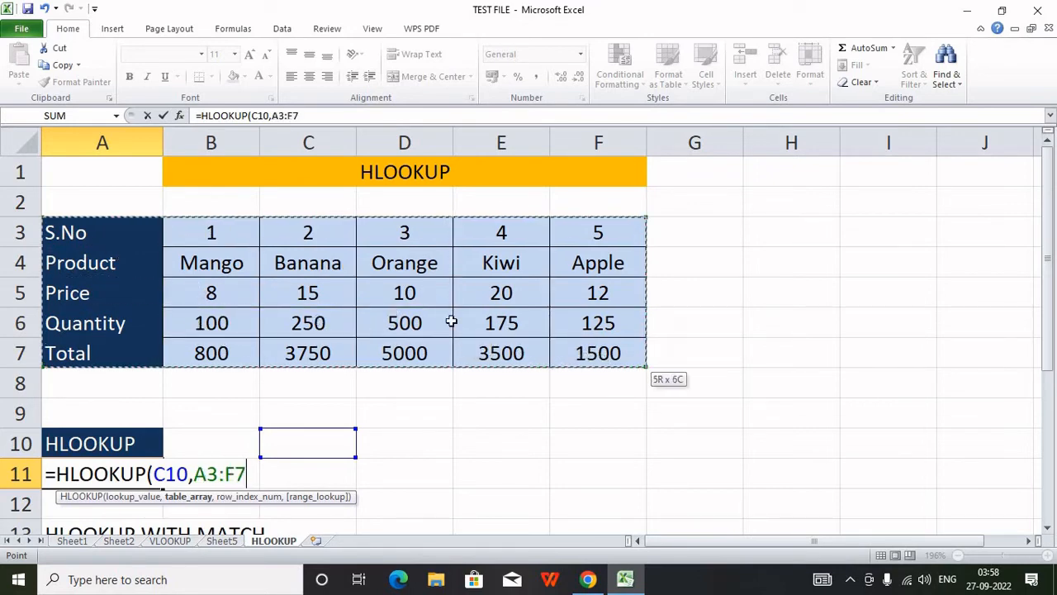
{"action": "left_click_drag", "start_coordinate": [451, 321], "coordinate": [451, 321]}
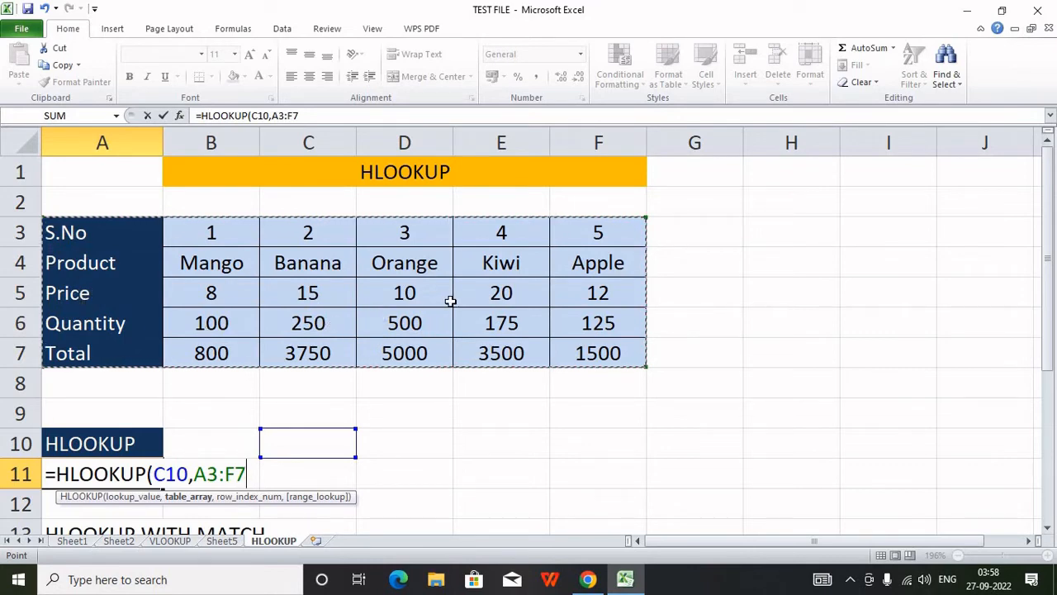
{"action": "key", "text": "F4"}
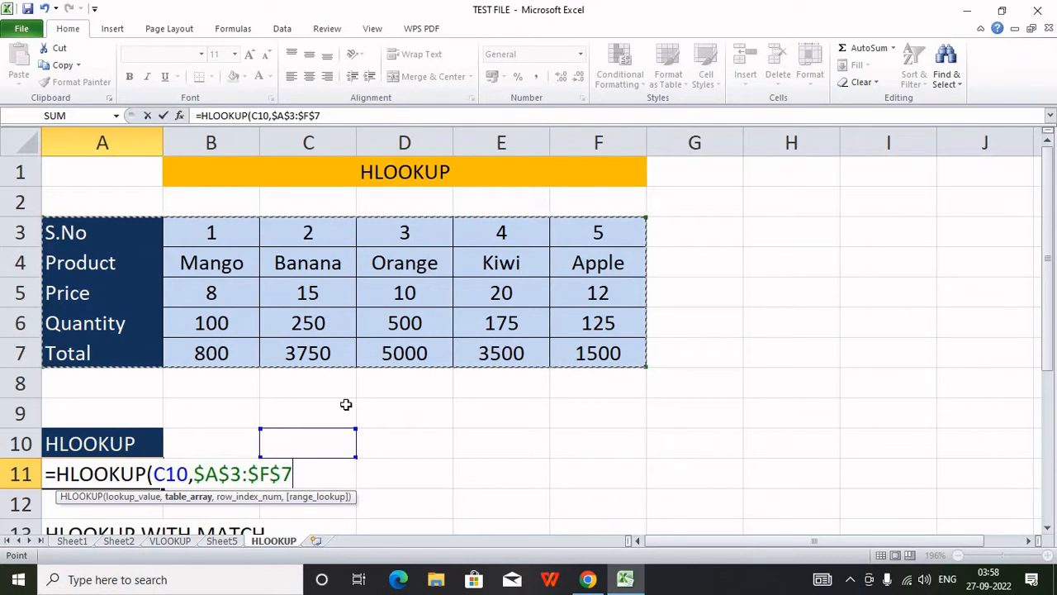
{"action": "type", "text": ","}
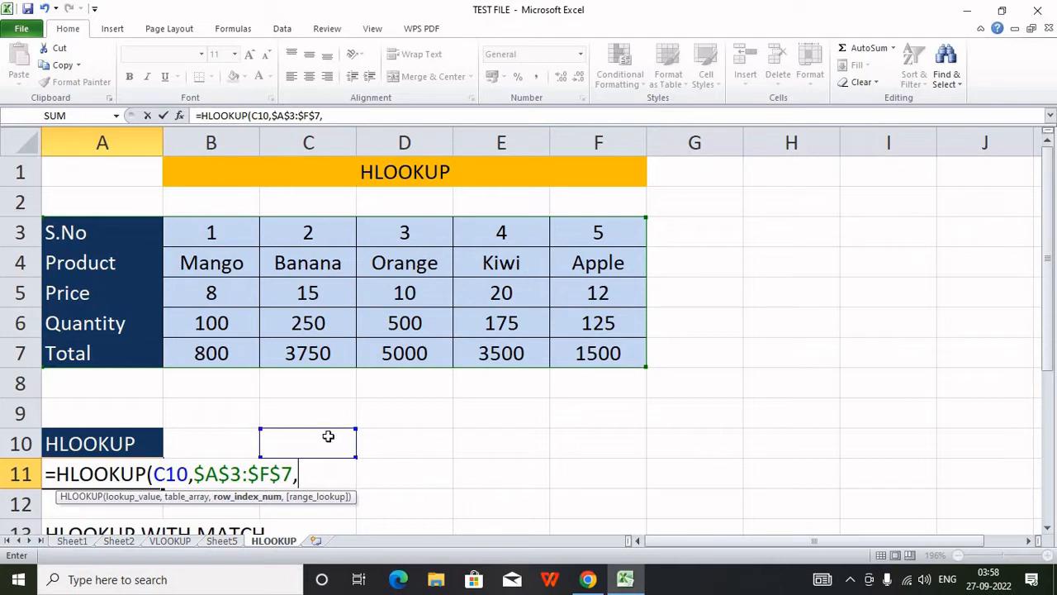
{"action": "type", "text": "4,0"}
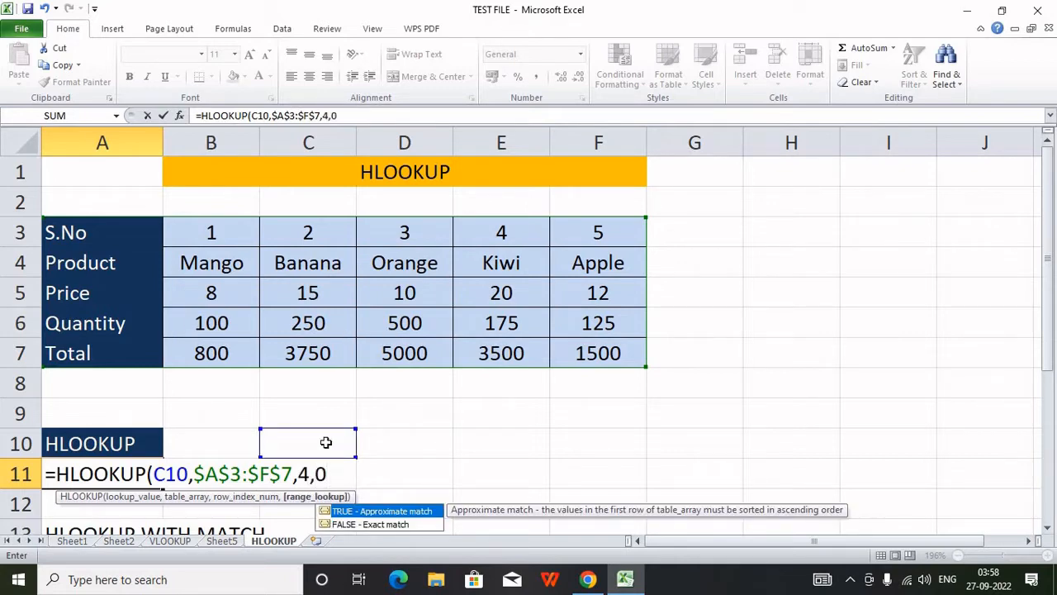
{"action": "type", "text": ")"}
{"action": "key", "text": "Return"}
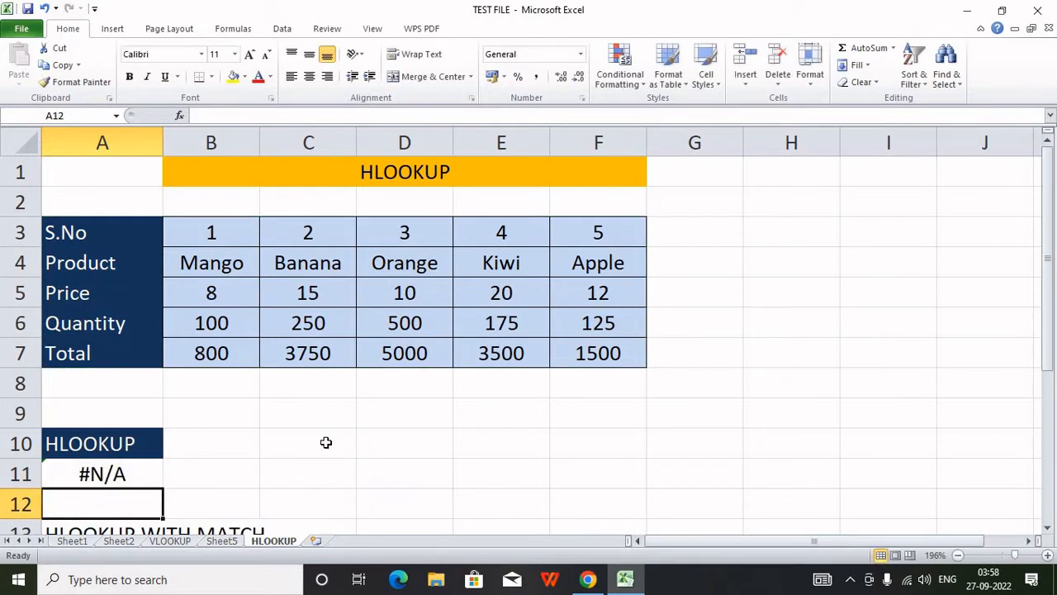
- Enter 3 as the lookup value in cell C10
{"action": "left_click", "coordinate": [104, 475]}
{"action": "left_click", "coordinate": [287, 449]}
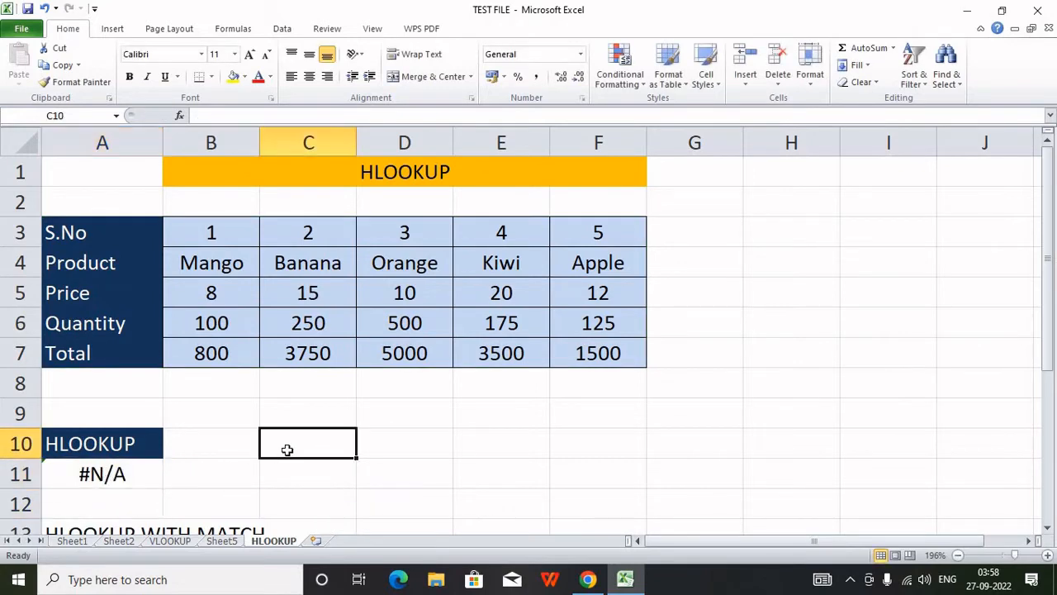
{"action": "type", "text": "3"}
{"action": "key", "text": "Return"}
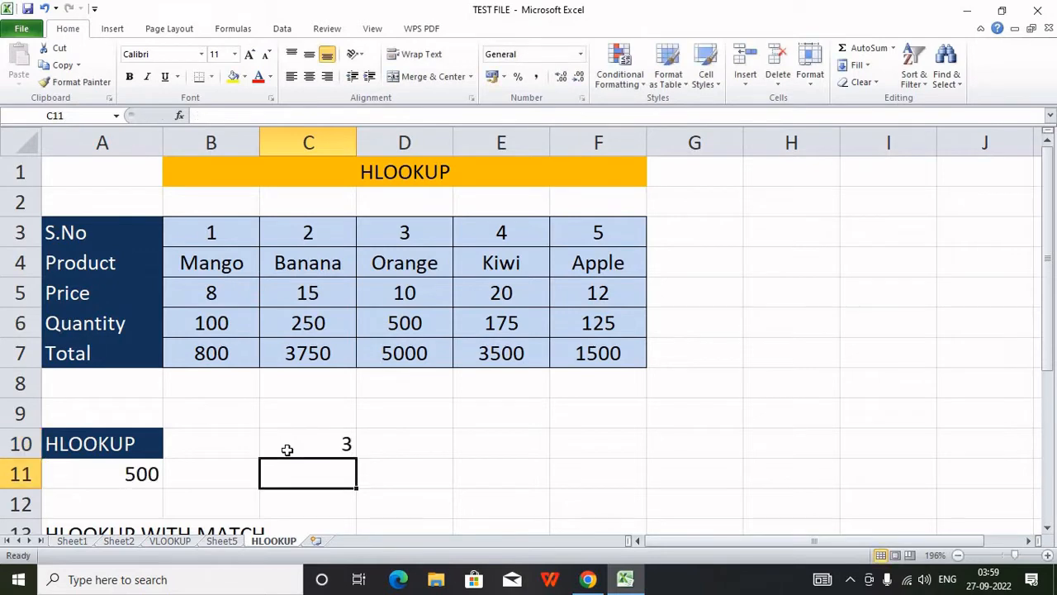
- Change the lookup value in cell C10 to 3.5 and select the formula cell A11
{"action": "left_click", "coordinate": [330, 435]}
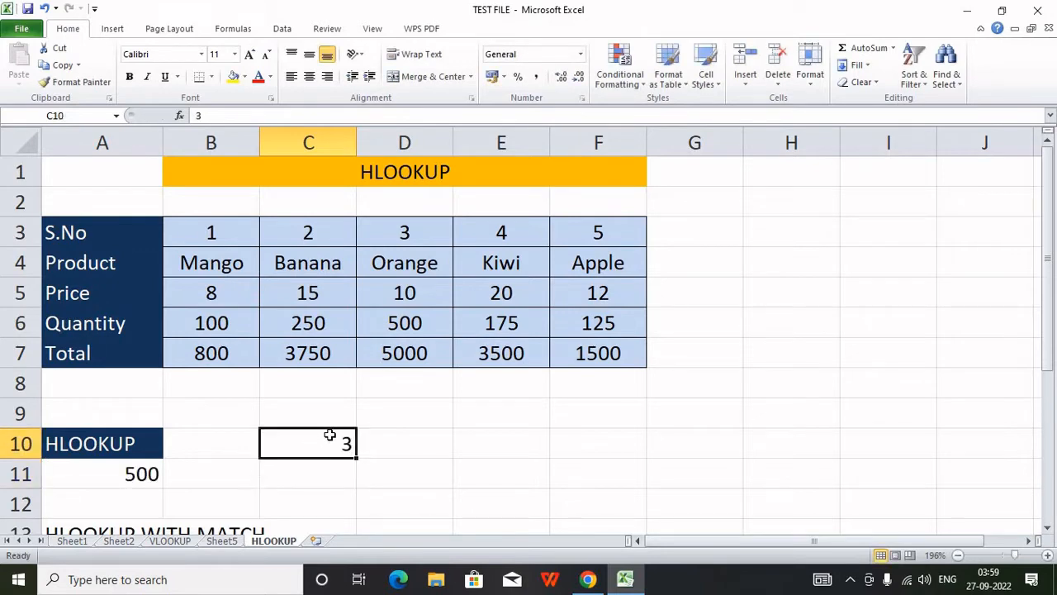
{"action": "type", "text": "3.5"}
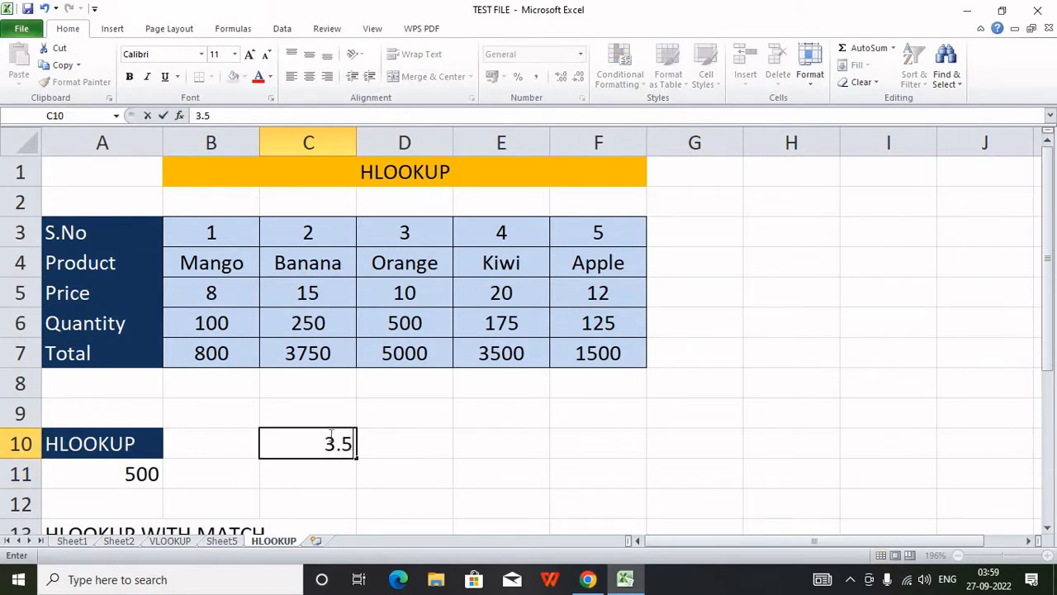
{"action": "left_click", "coordinate": [317, 496]}
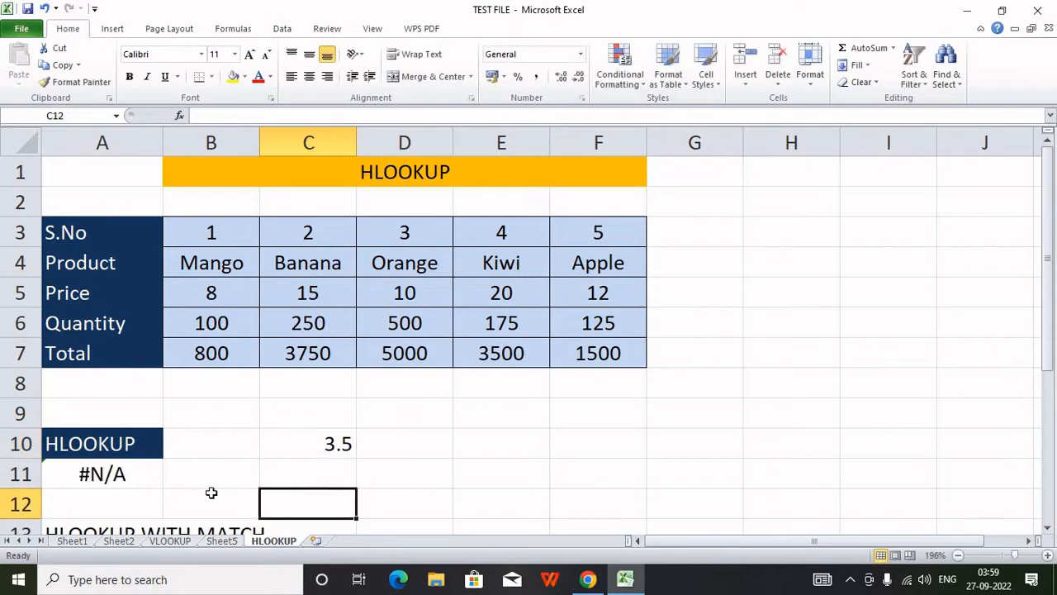
{"action": "left_click", "coordinate": [114, 478]}
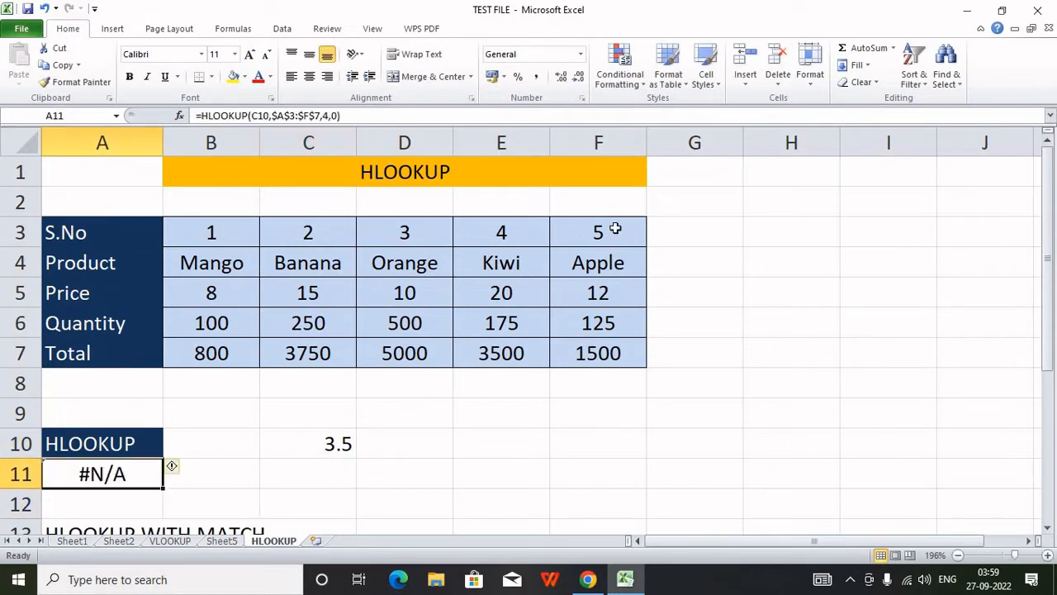
- Change the range lookup argument of the HLOOKUP formula in A11 to 1 for an approximate match
{"action": "double_click", "coordinate": [91, 475]}
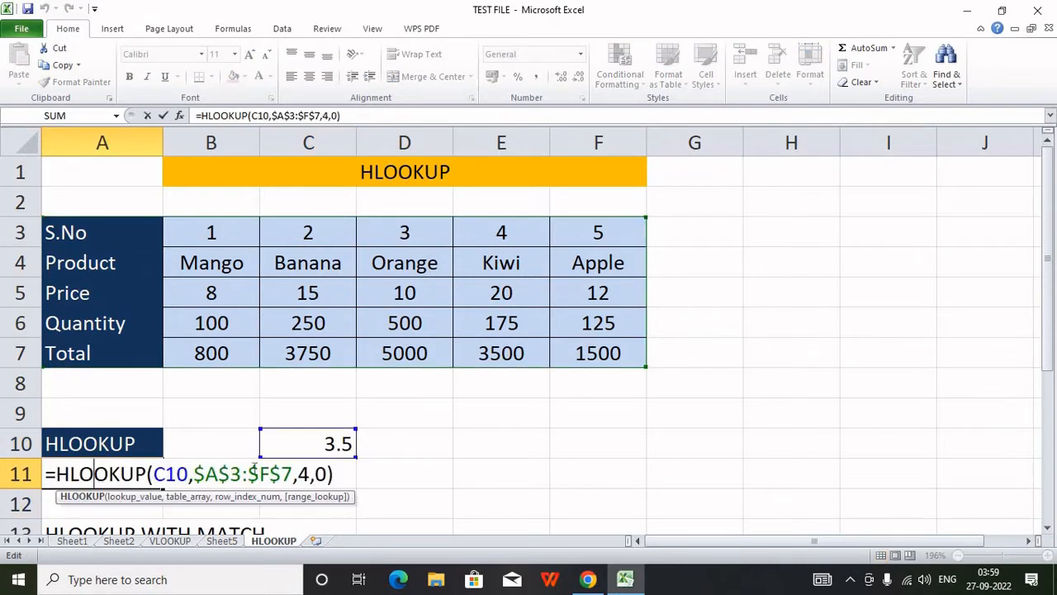
{"action": "double_click", "coordinate": [321, 475]}
{"action": "type", "text": "1"}
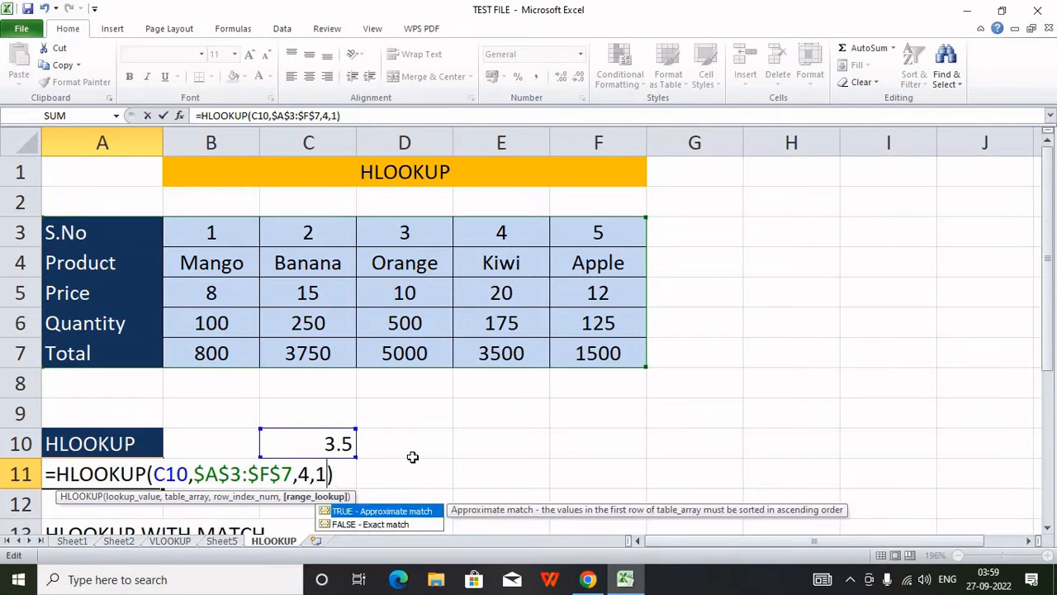
{"action": "key", "text": "Return"}
{"action": "left_click", "coordinate": [139, 474]}
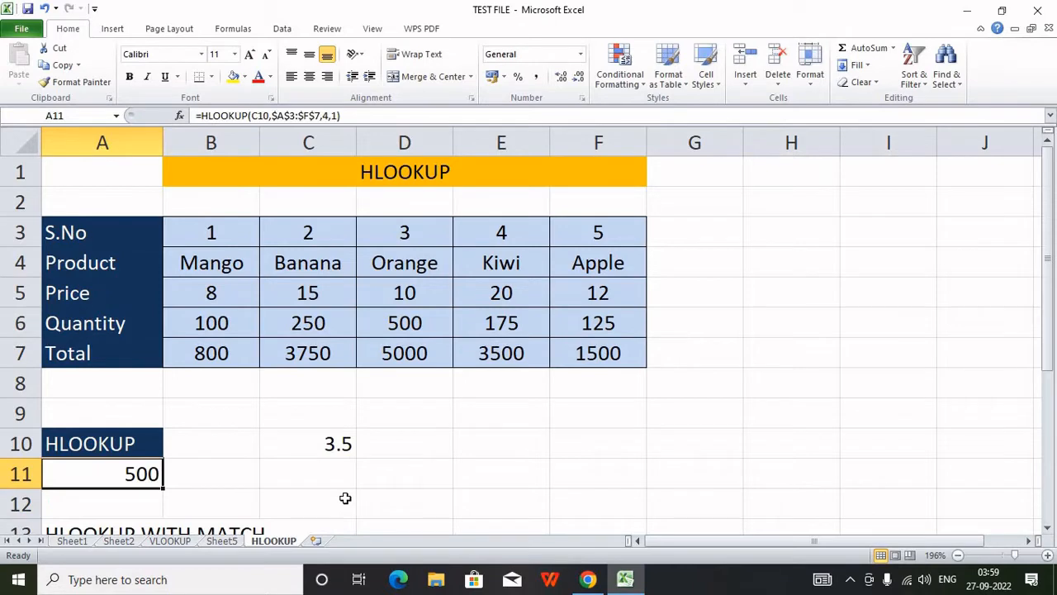
- Set the lookup value in cell C10 to 2.5 and review the HLOOKUP formula in A11
{"action": "left_click", "coordinate": [404, 320]}
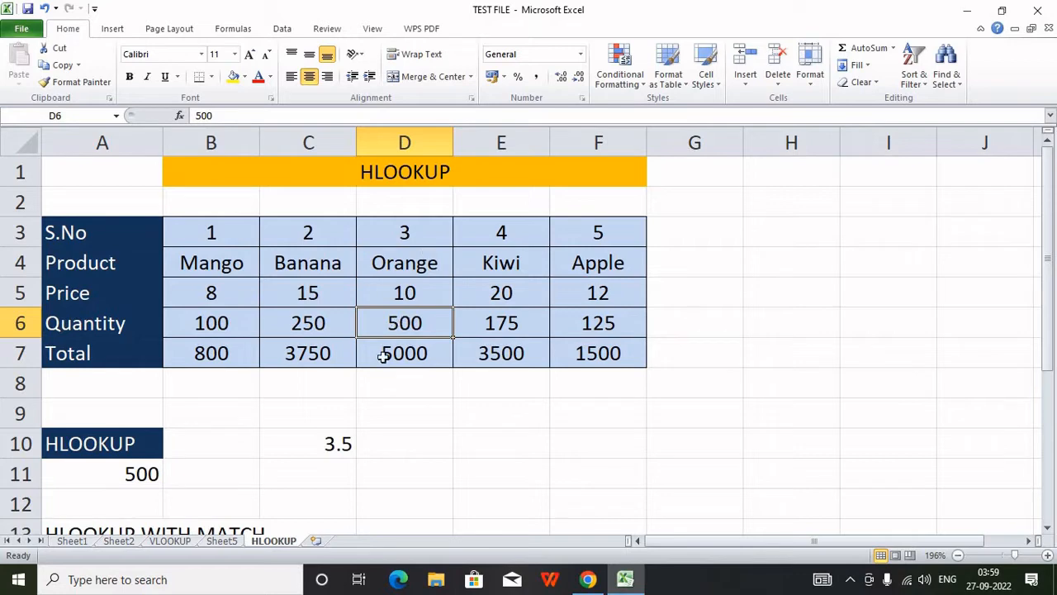
{"action": "left_click", "coordinate": [345, 435]}
{"action": "type", "text": "2.5"}
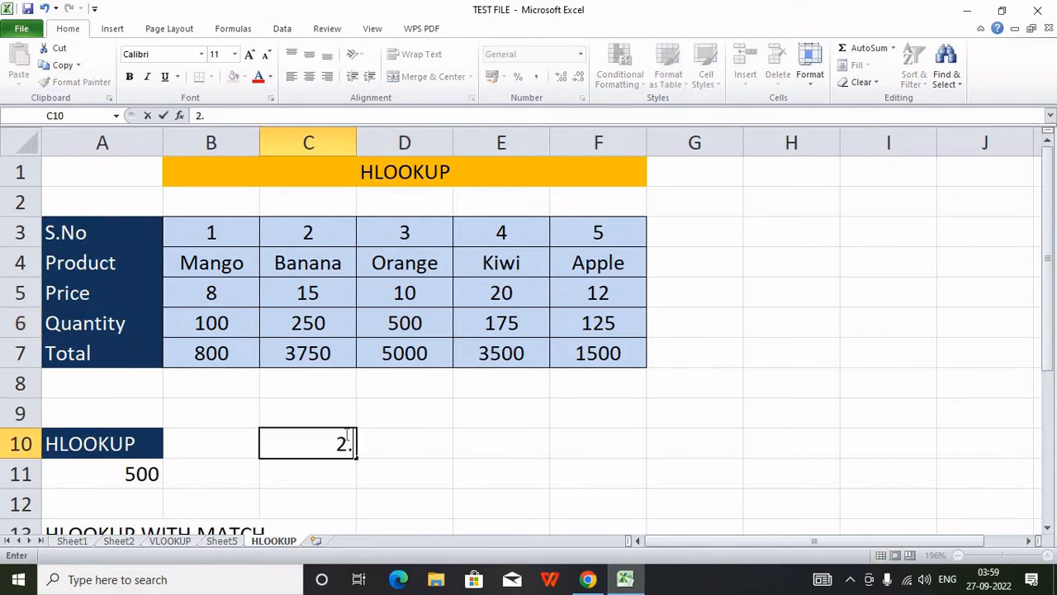
{"action": "left_click", "coordinate": [362, 481]}
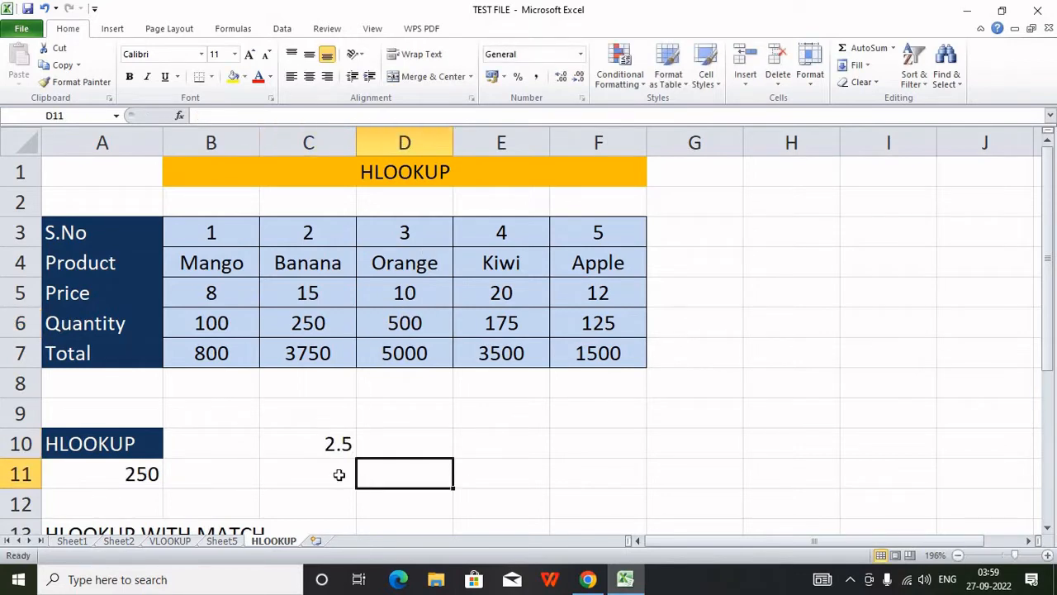
{"action": "left_click", "coordinate": [316, 450]}
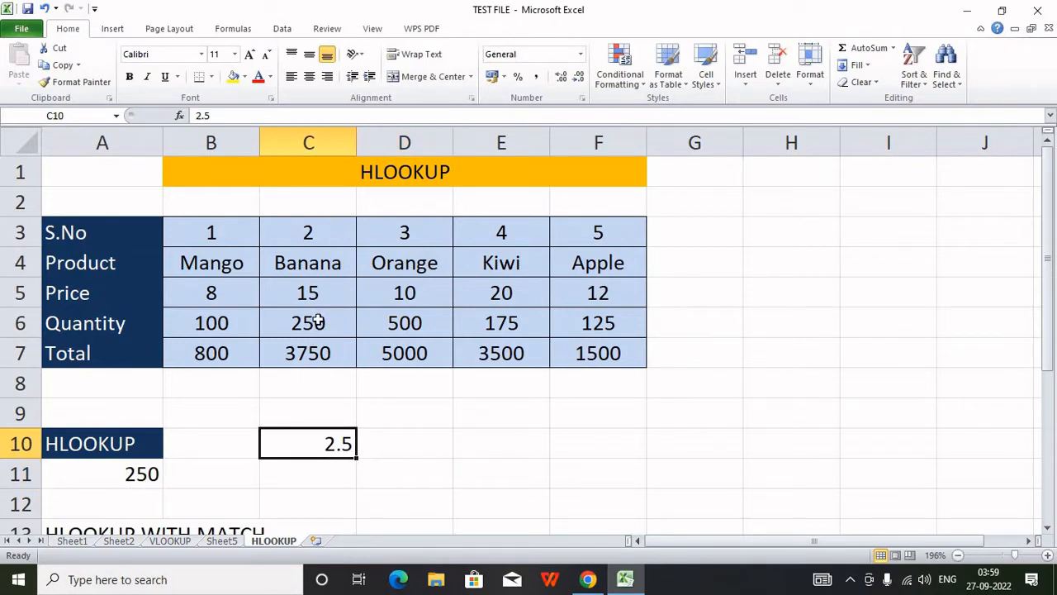
{"action": "double_click", "coordinate": [146, 467]}
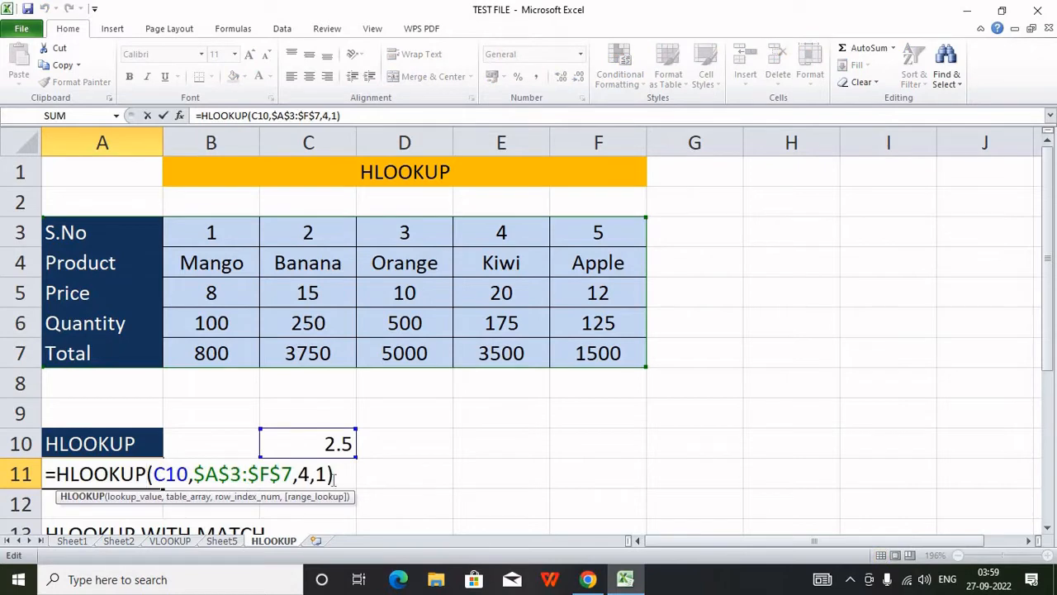
{"action": "left_click", "coordinate": [332, 476]}
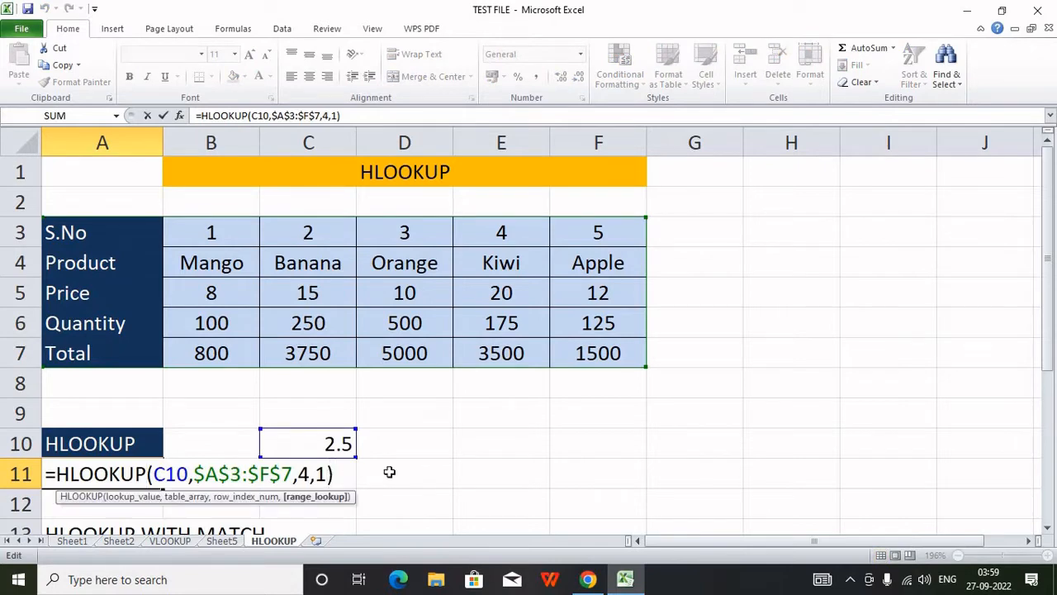
{"action": "key", "text": "Return"}
- Start an HLOOKUP formula in cell A14 under HLOOKUP WITH MATCH, using C10 as the lookup value
{"action": "scroll", "coordinate": [404, 470], "scroll_direction": "down", "scroll_amount": 2}
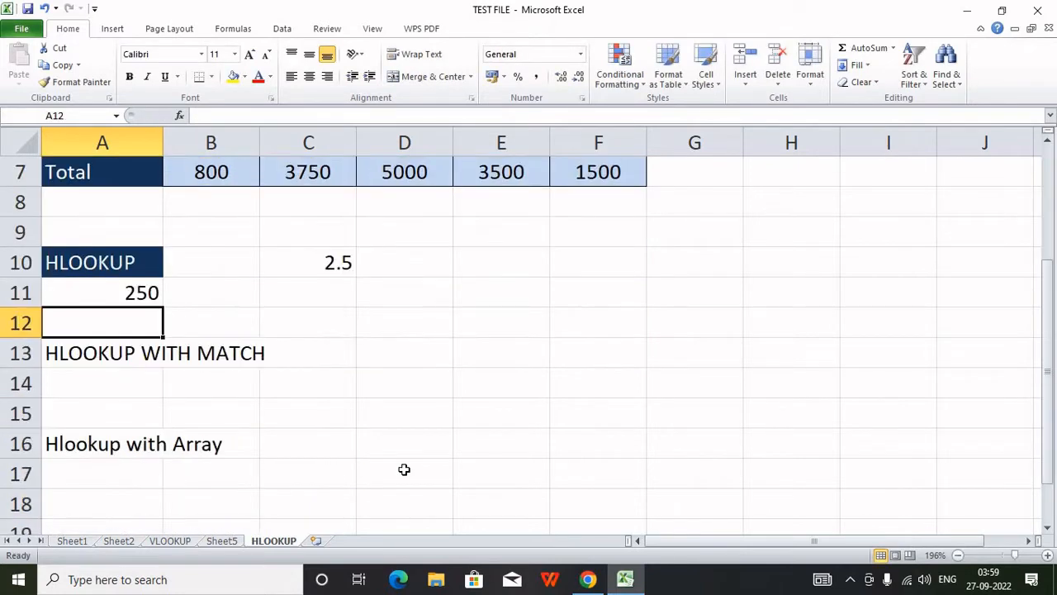
{"action": "left_click", "coordinate": [87, 380]}
{"action": "scroll", "coordinate": [268, 394], "scroll_direction": "up", "scroll_amount": 2}
{"action": "scroll", "coordinate": [269, 395], "scroll_direction": "down", "scroll_amount": 1}
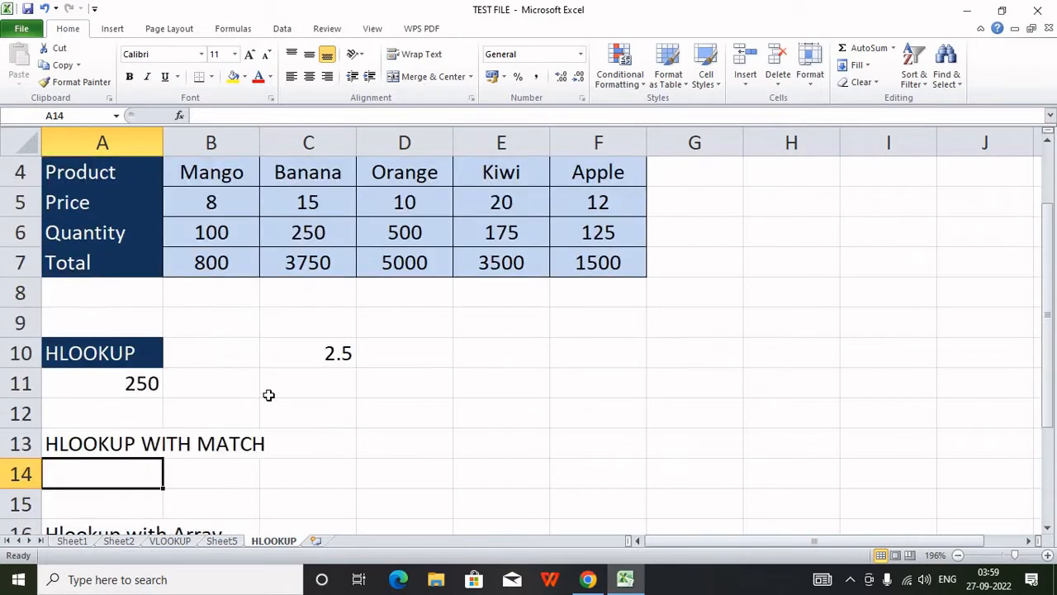
{"action": "type", "text": "="}
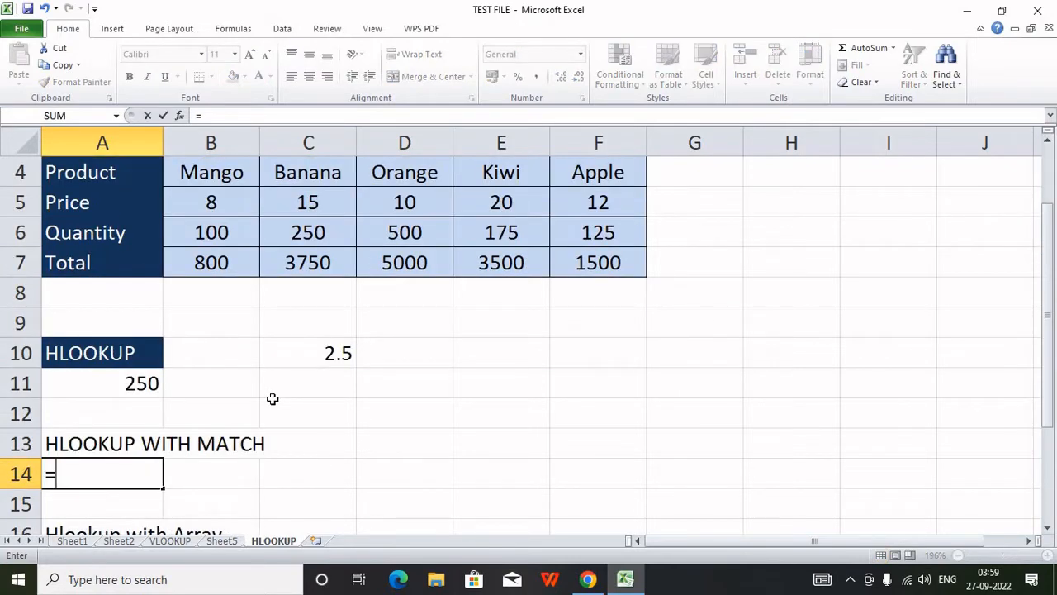
{"action": "type", "text": "hlo"}
{"action": "key", "text": "Tab"}
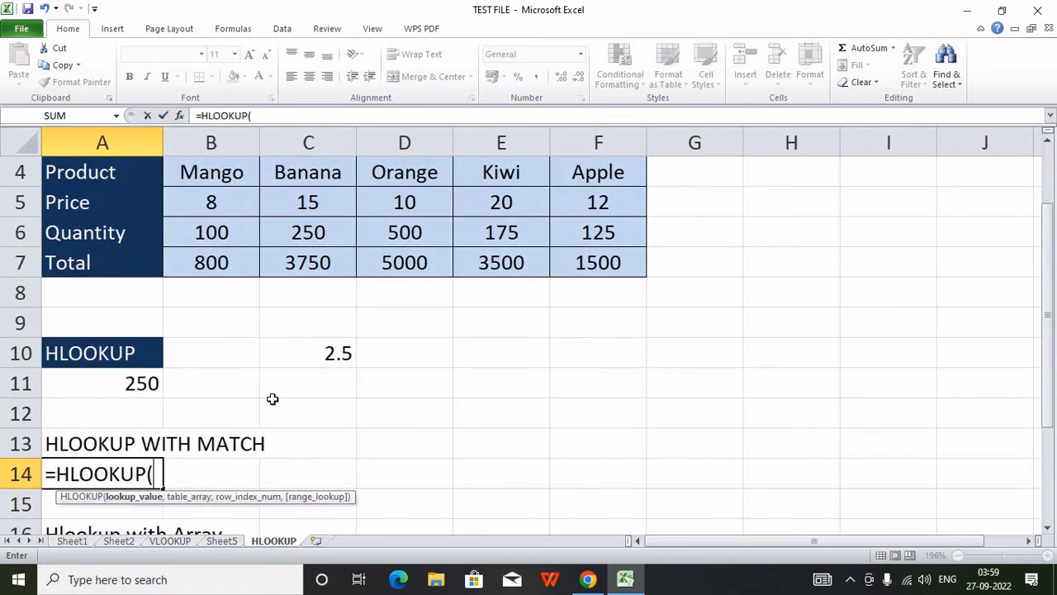
{"action": "left_click", "coordinate": [334, 354]}
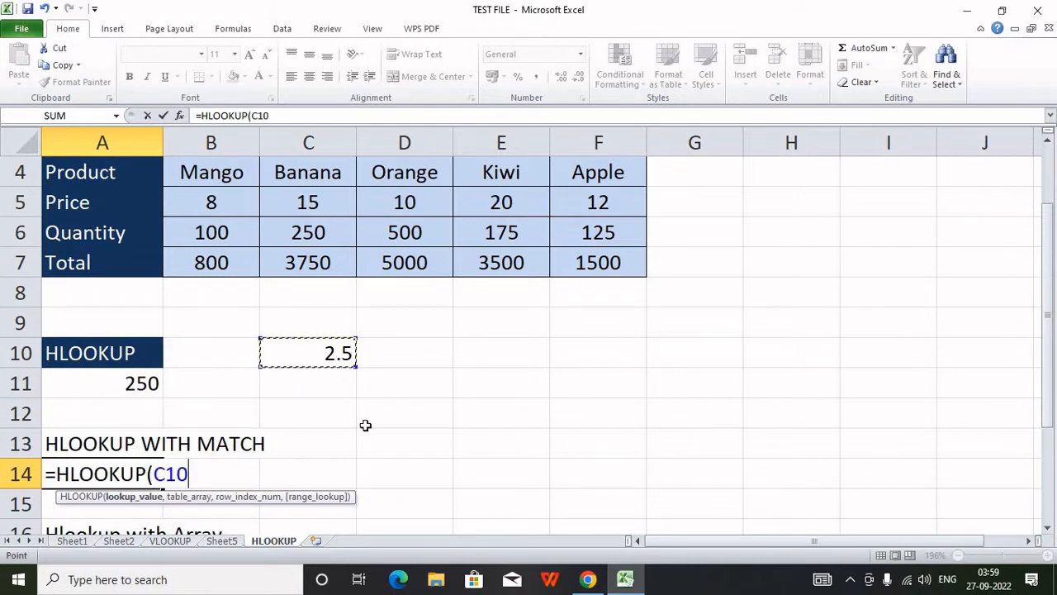
{"action": "type", "text": ","}
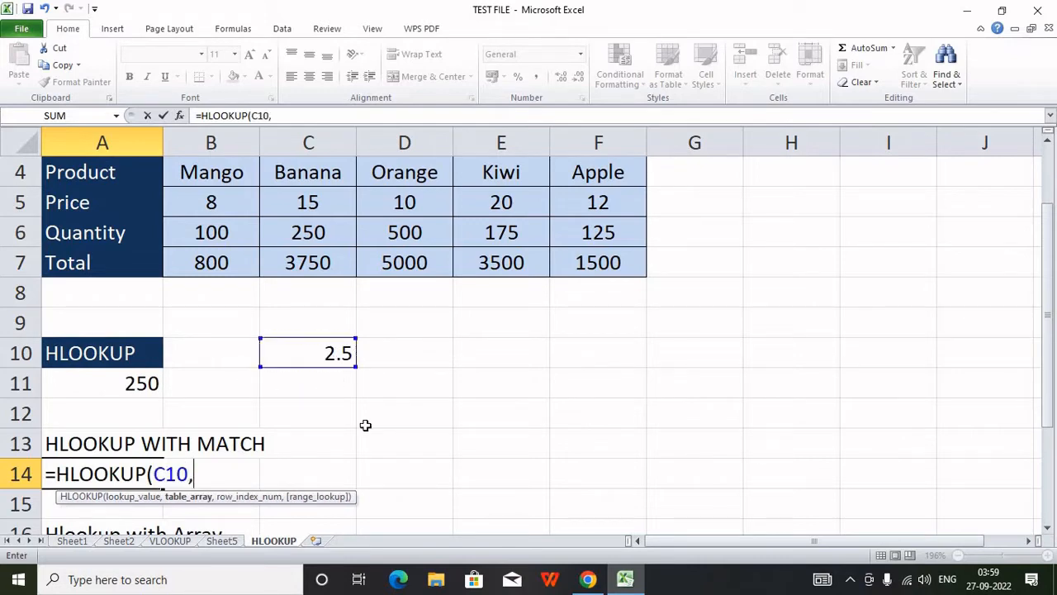
- Add the product table A3:F7 as the formula's table array with absolute references
{"action": "scroll", "coordinate": [365, 425], "scroll_direction": "up", "scroll_amount": 1}
{"action": "left_click_drag", "start_coordinate": [128, 236], "coordinate": [554, 372]}
{"action": "scroll", "coordinate": [554, 374], "scroll_direction": "down", "scroll_amount": 1}
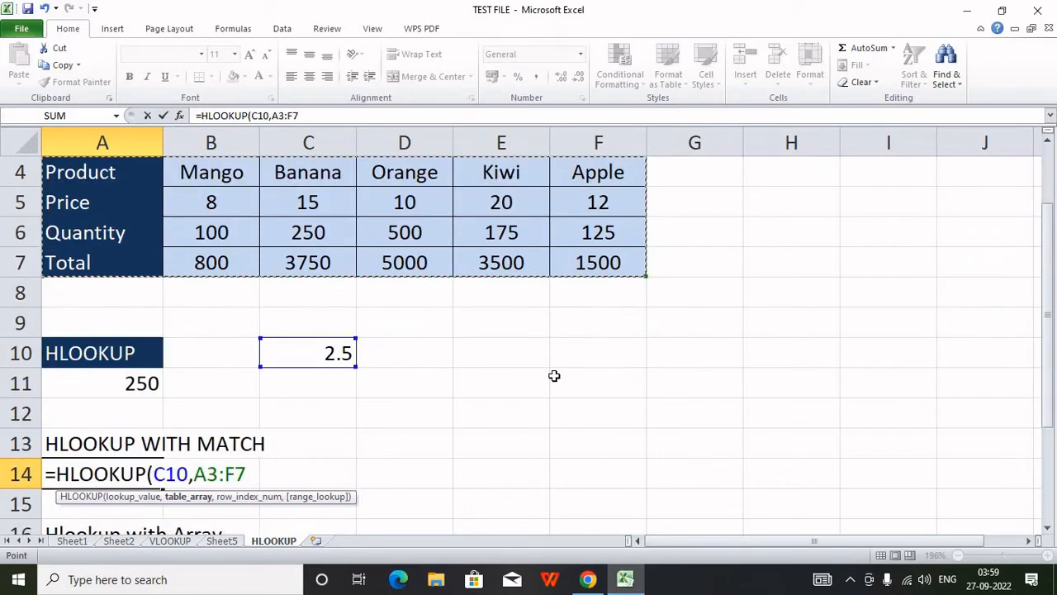
{"action": "key", "text": "F4"}
- Nest a MATCH function as the row index argument, with "product" as its lookup value
{"action": "type", "text": ",mat"}
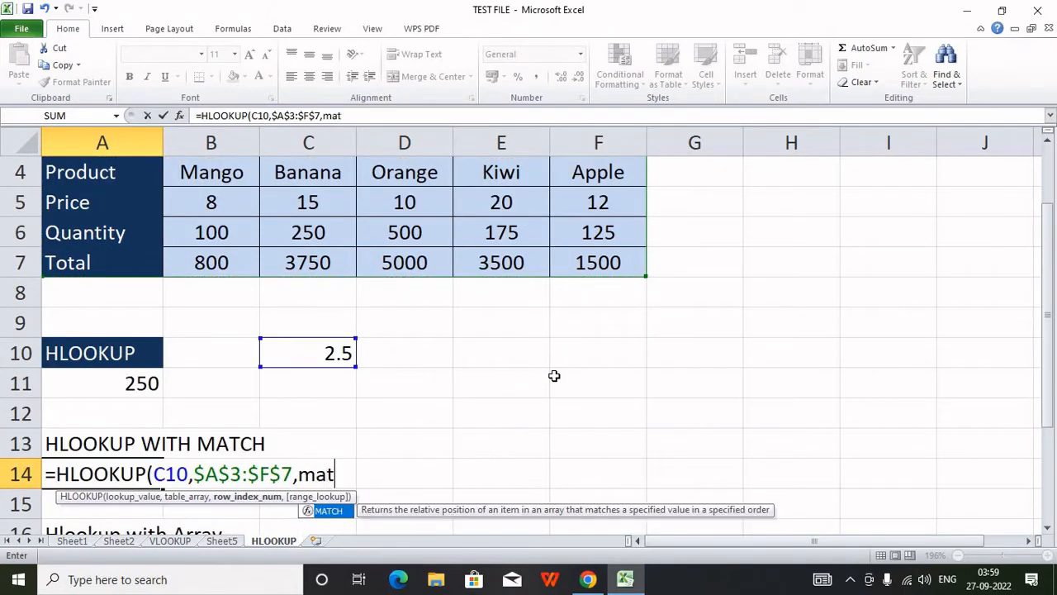
{"action": "type", "text": "ch("}
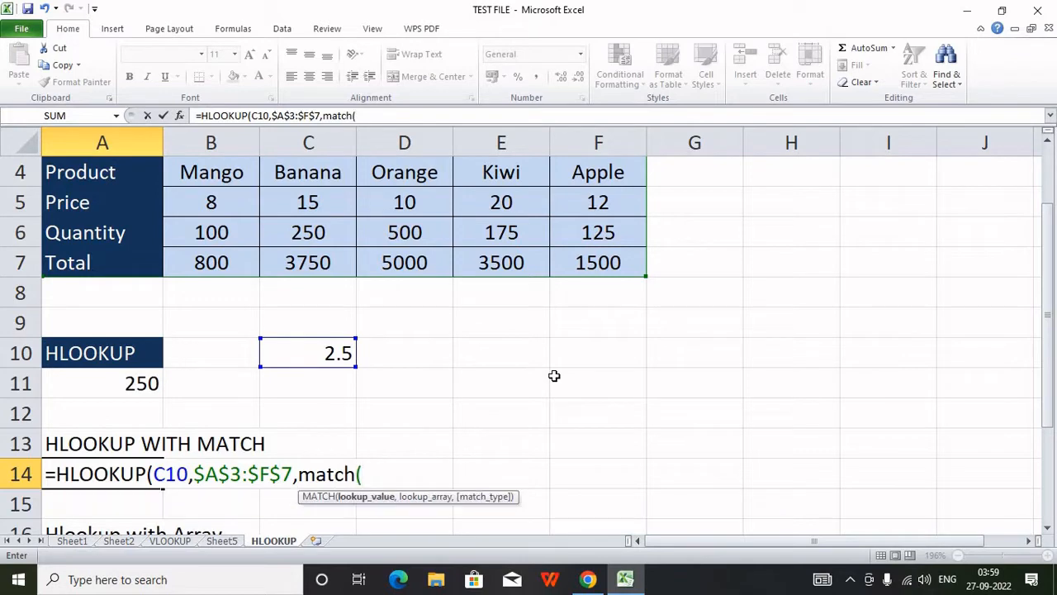
{"action": "scroll", "coordinate": [410, 472], "scroll_direction": "up", "scroll_amount": 1}
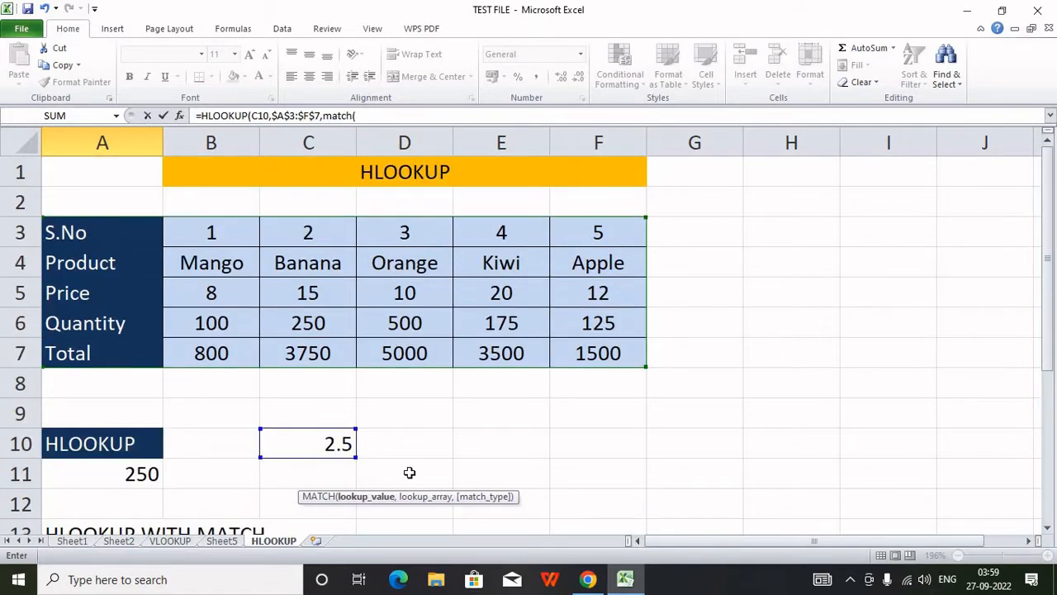
{"action": "scroll", "coordinate": [409, 472], "scroll_direction": "down", "scroll_amount": 1}
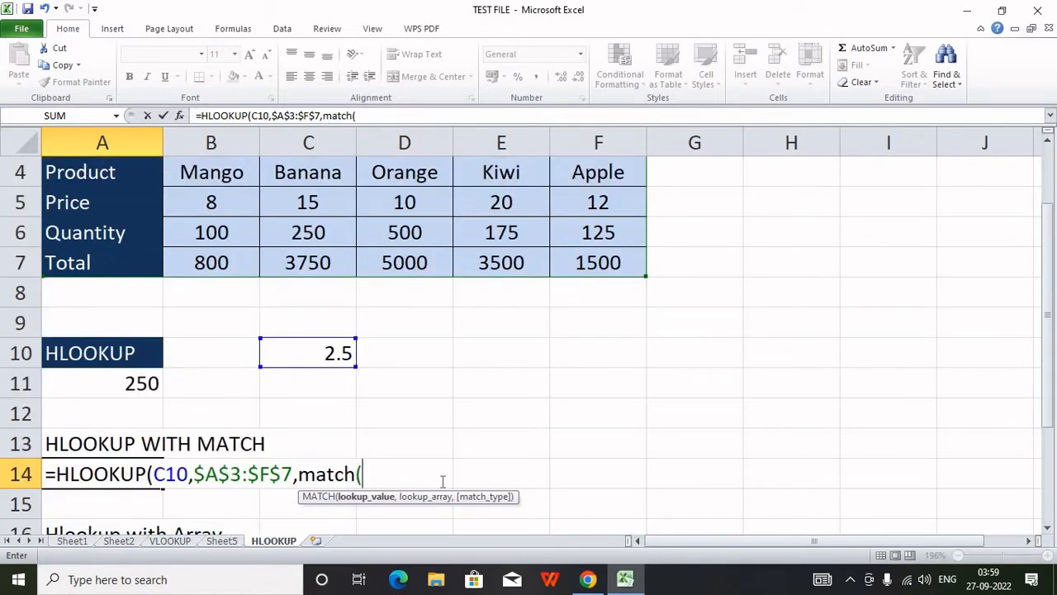
{"action": "type", "text": "product"}
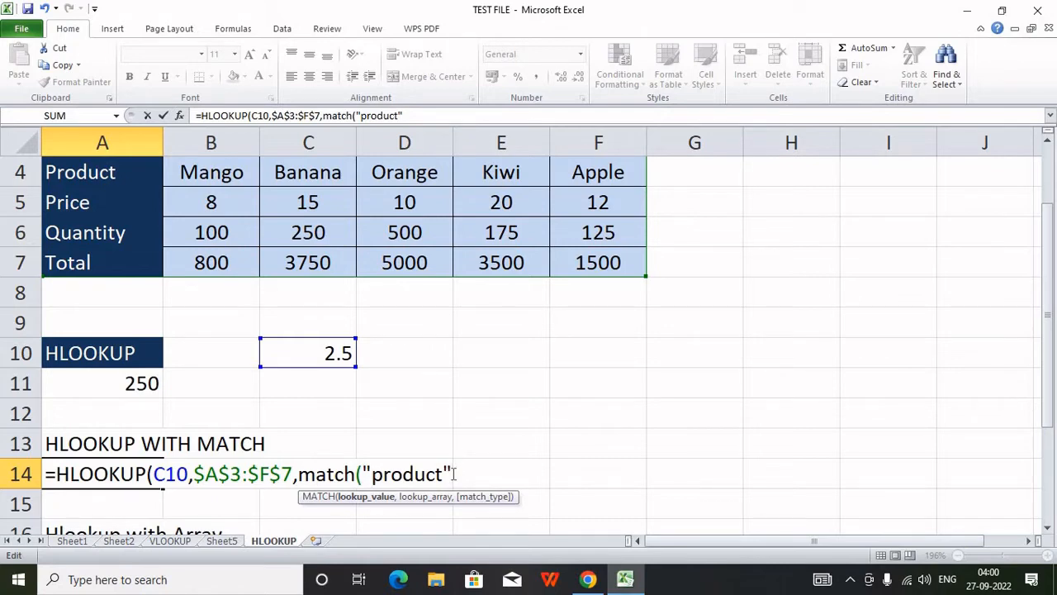
{"action": "type", "text": ","}
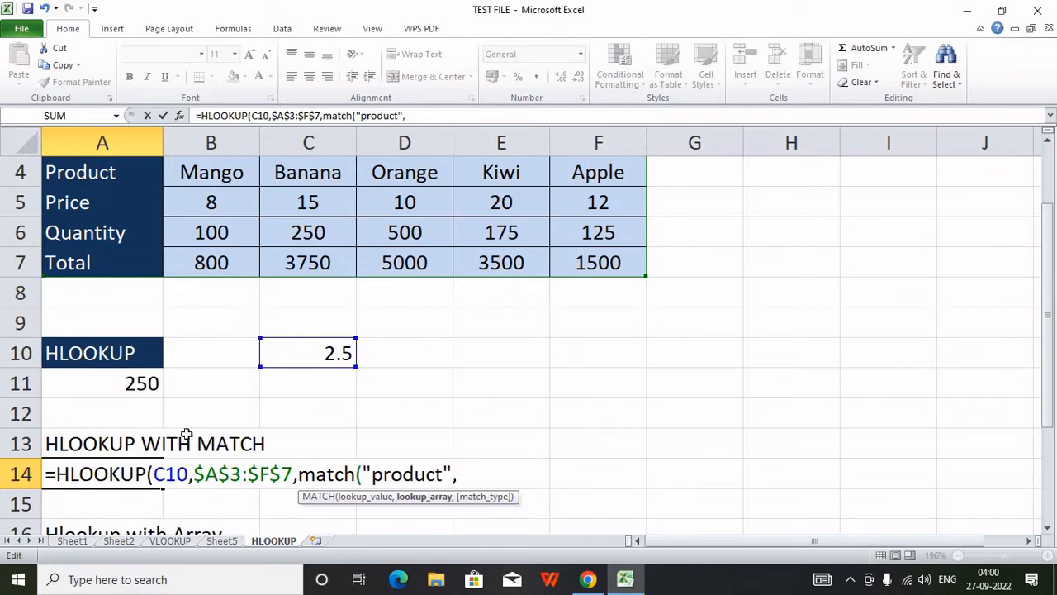
- Complete the MATCH function with the lookup array $A$3:$A$7 and match type 0, and enter the formula with its closing bracket corrected
{"action": "scroll", "coordinate": [186, 435], "scroll_direction": "up", "scroll_amount": 1}
{"action": "left_click_drag", "start_coordinate": [118, 224], "coordinate": [111, 351]}
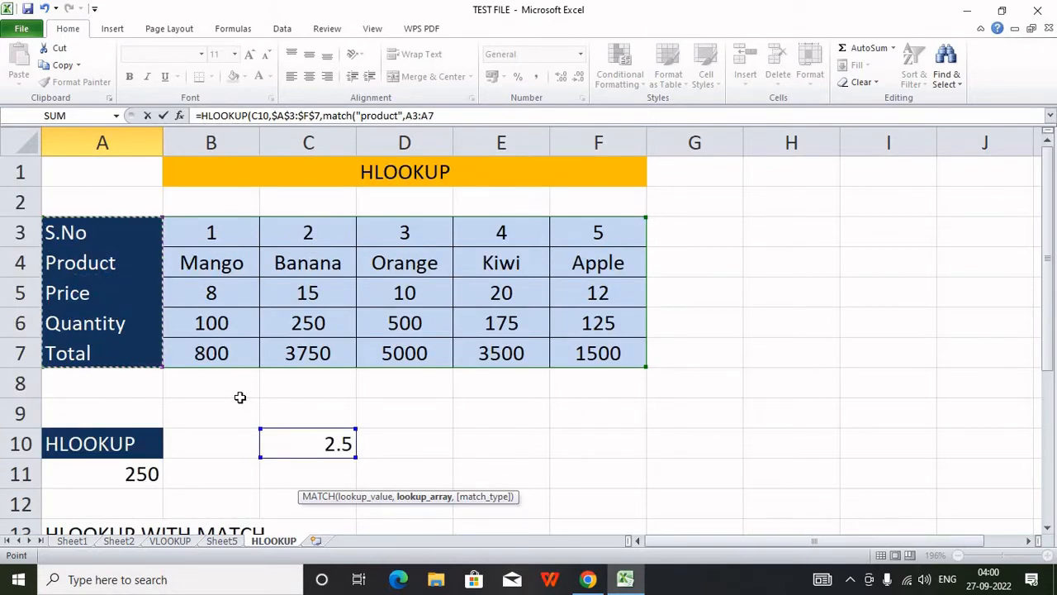
{"action": "key", "text": "F4"}
{"action": "type", "text": ","}
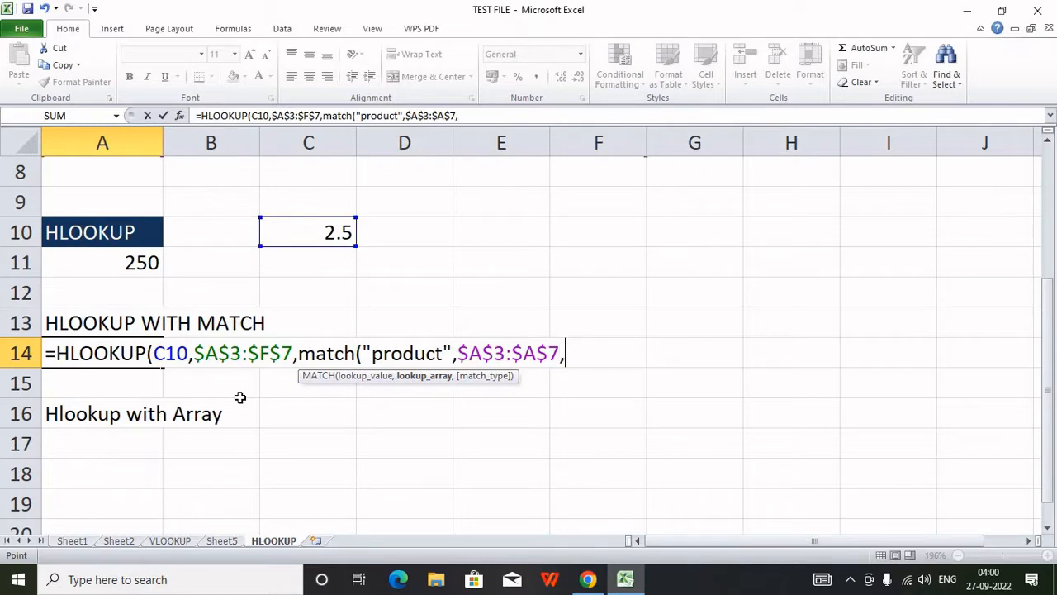
{"action": "type", "text": "0)"}
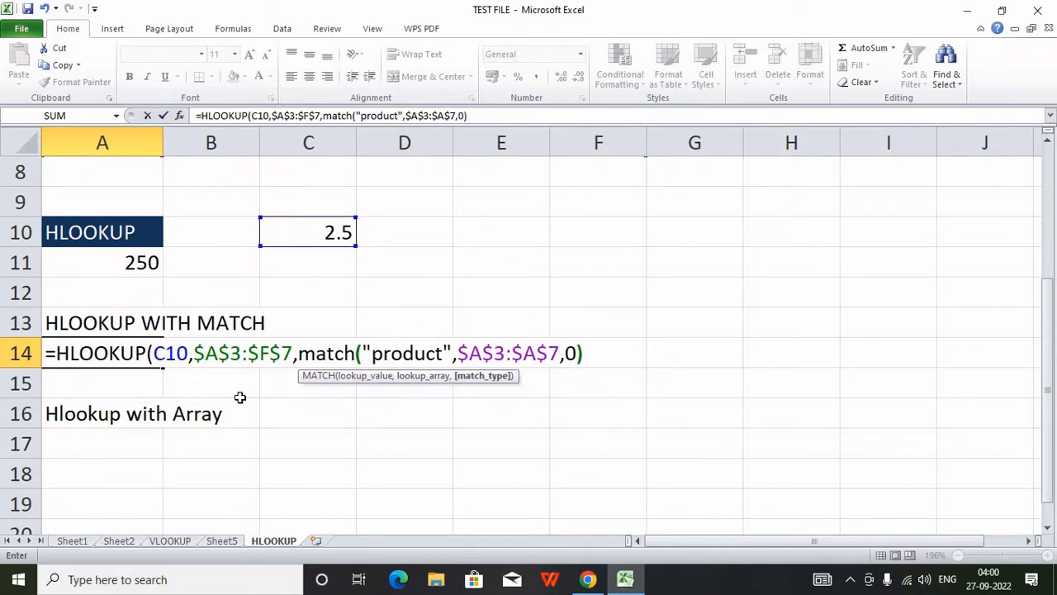
{"action": "key", "text": "Return"}
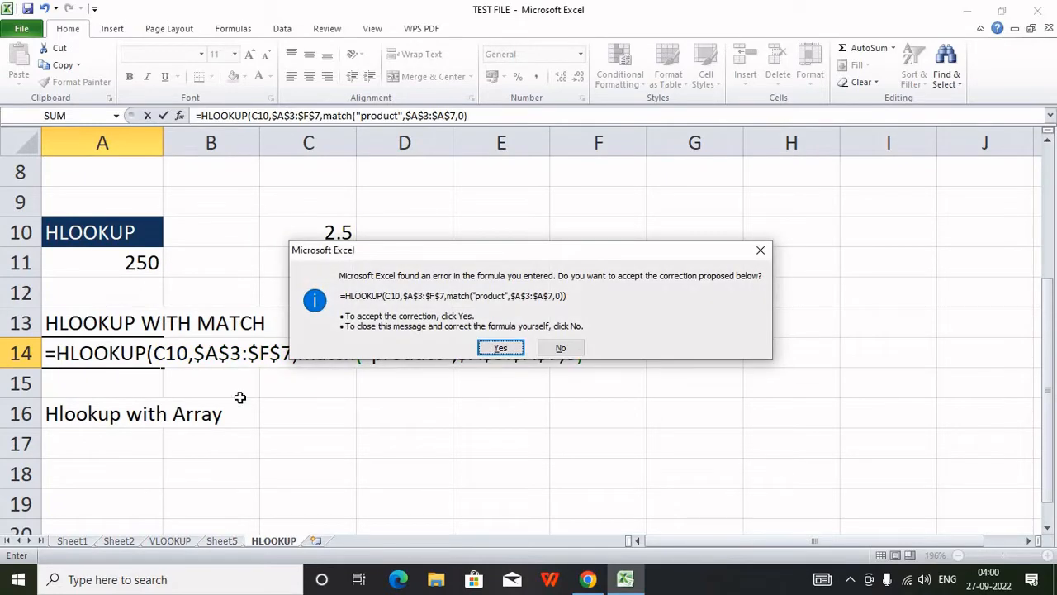
{"action": "key", "text": "Return"}
{"action": "key", "text": "Up"}
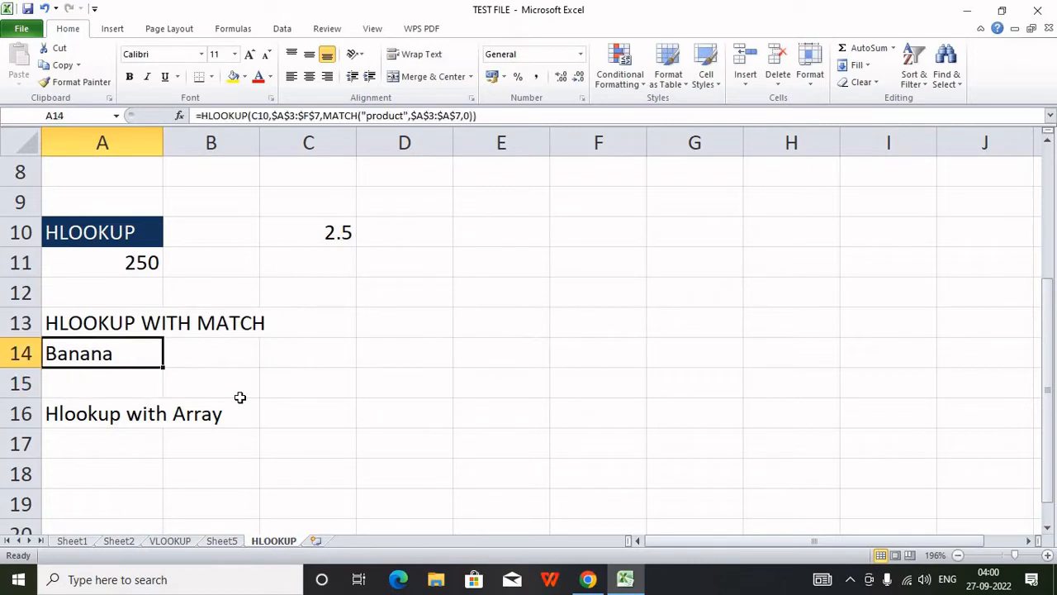
- Add TRUE as the range lookup argument of the HLOOKUP formula in A14 for an approximate match
{"action": "double_click", "coordinate": [93, 356]}
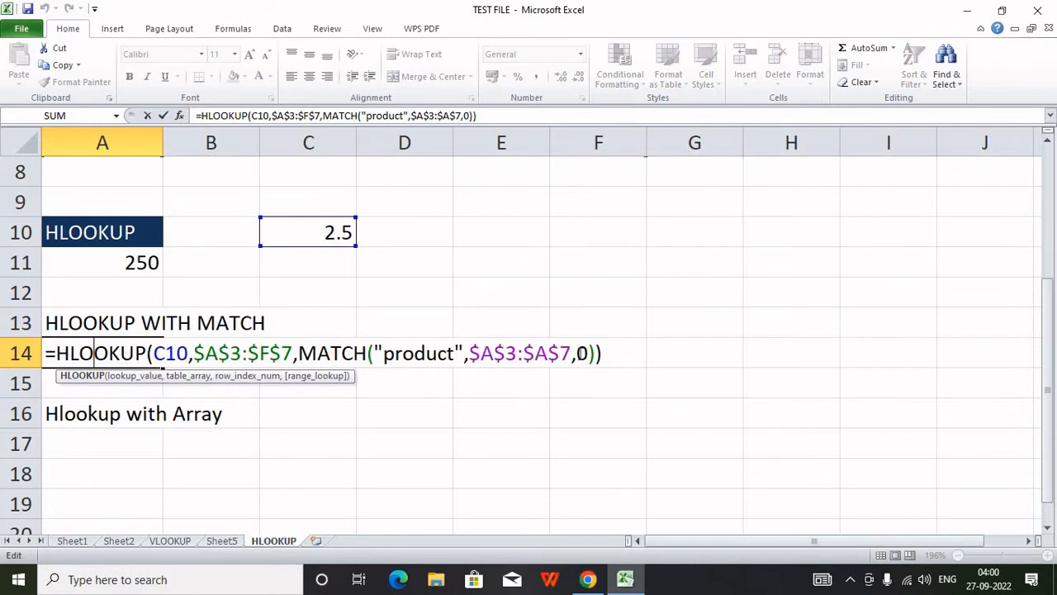
{"action": "left_click", "coordinate": [594, 354]}
{"action": "key", "text": "Left"}
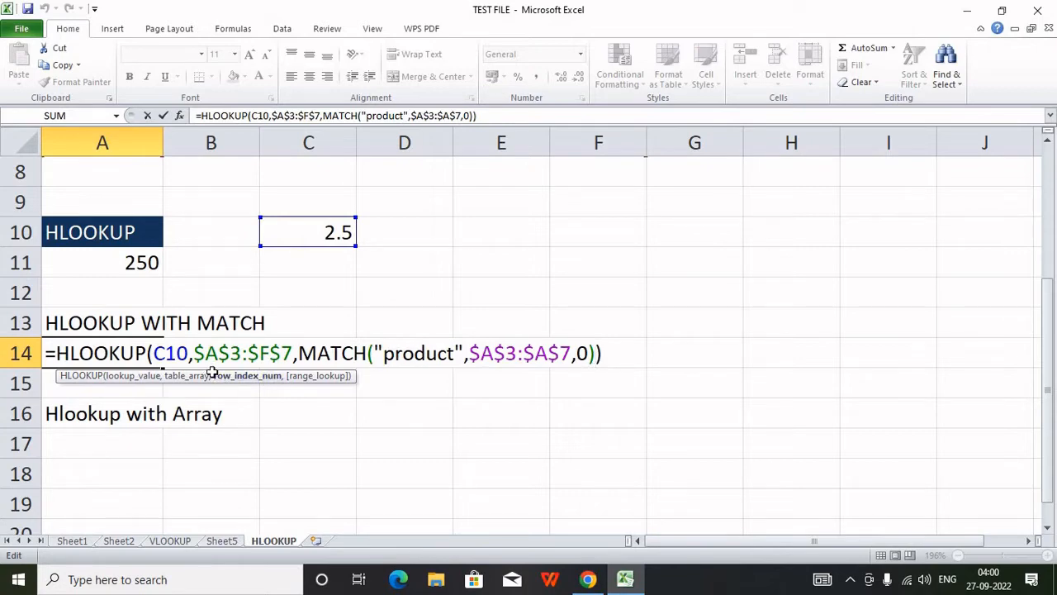
{"action": "scroll", "coordinate": [210, 373], "scroll_direction": "up", "scroll_amount": 2}
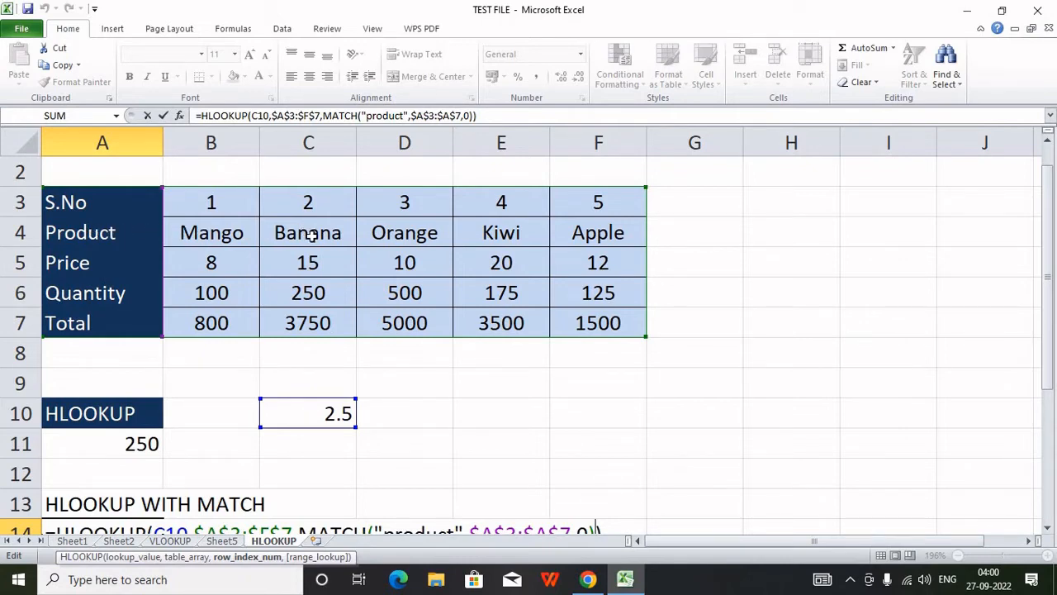
{"action": "scroll", "coordinate": [502, 385], "scroll_direction": "down", "scroll_amount": 1}
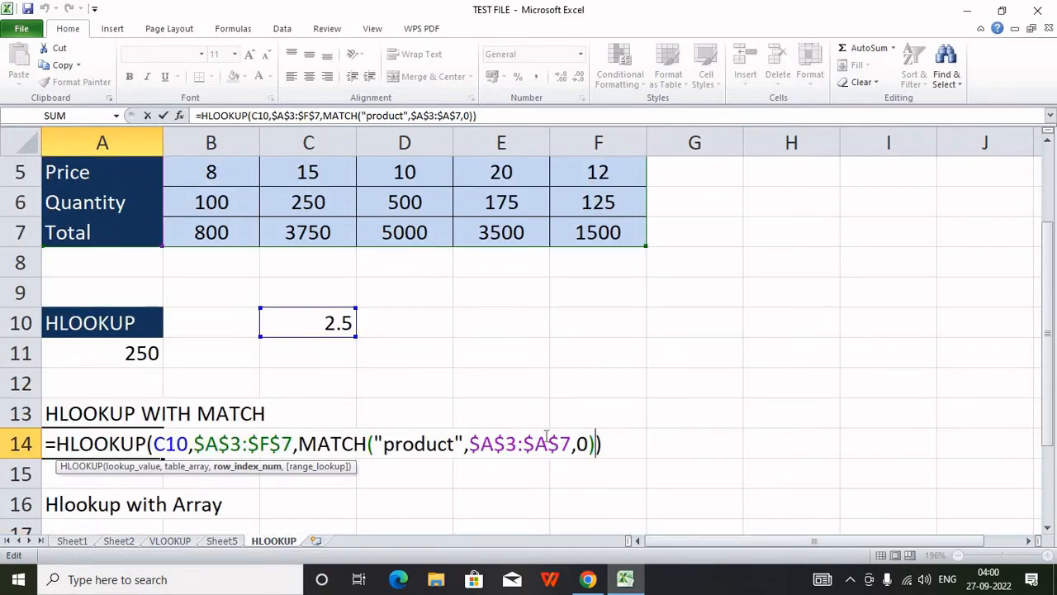
{"action": "type", "text": ","}
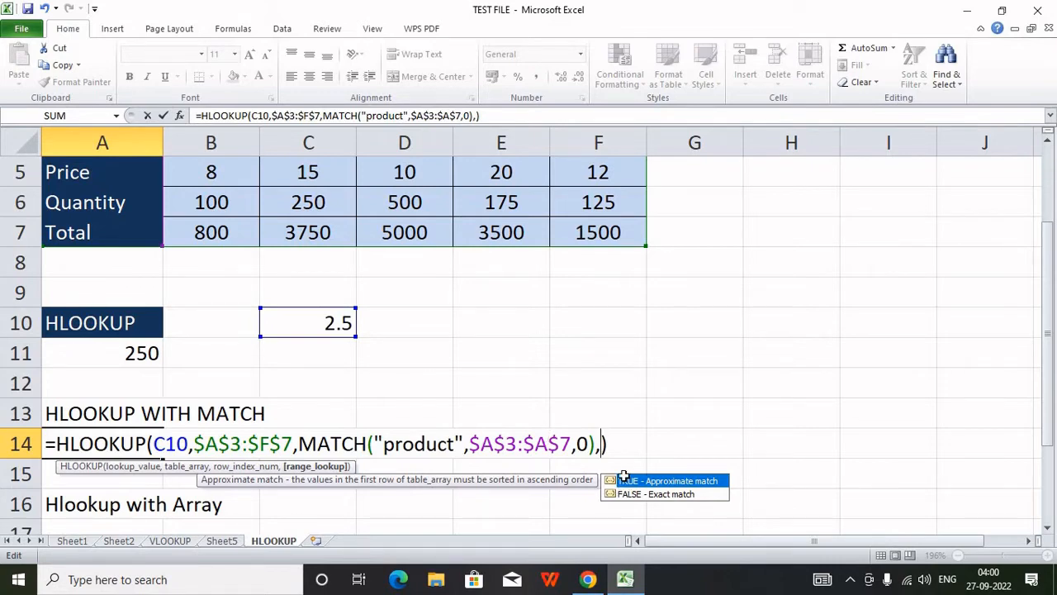
{"action": "double_click", "coordinate": [620, 481]}
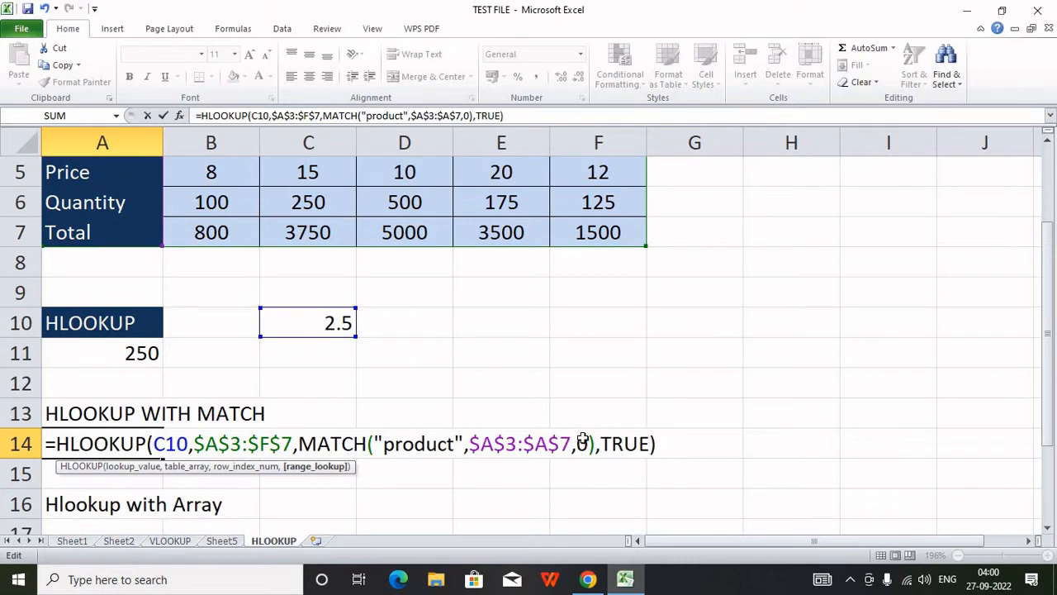
{"action": "key", "text": "Return"}
{"action": "left_click", "coordinate": [137, 443]}
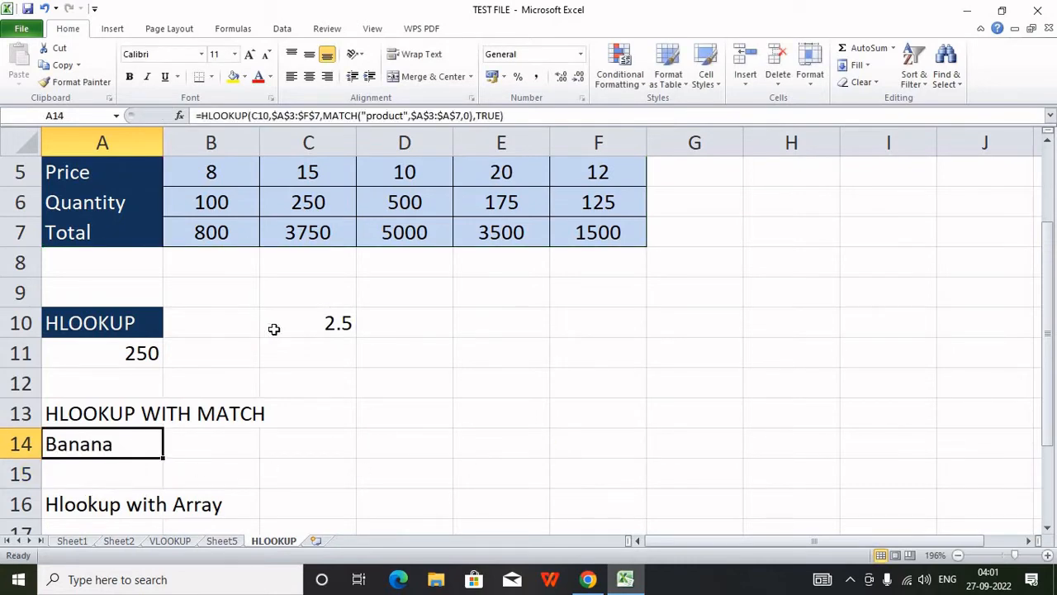
- Set the lookup value in cell C10 to 2
{"action": "left_click", "coordinate": [304, 331]}
{"action": "type", "text": "2"}
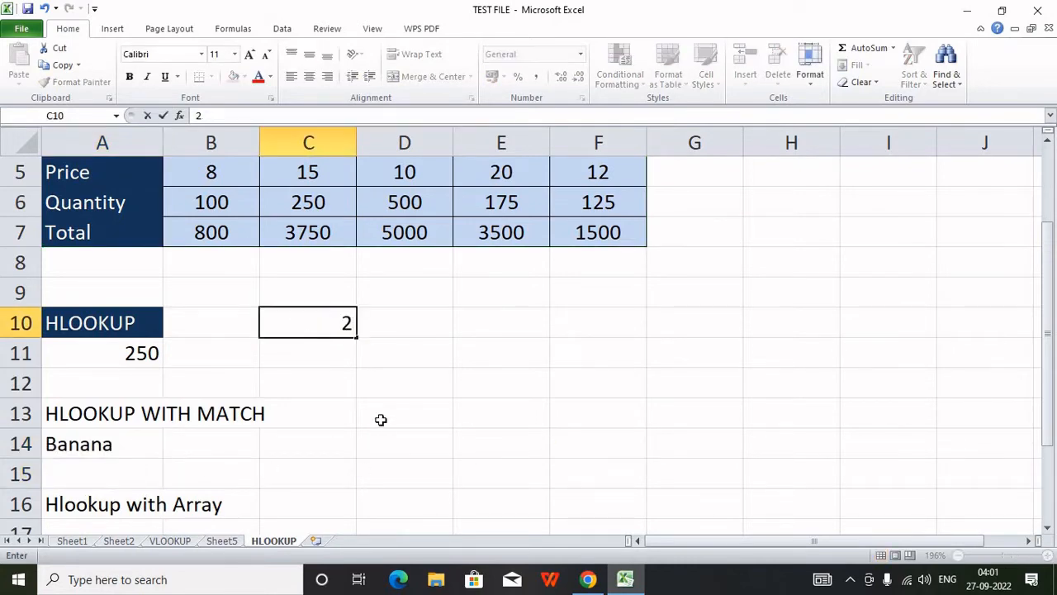
{"action": "left_click", "coordinate": [380, 421]}
- Set the lookup value in cell C10 to 4 and compare the formula results with the product table
{"action": "left_click", "coordinate": [331, 322]}
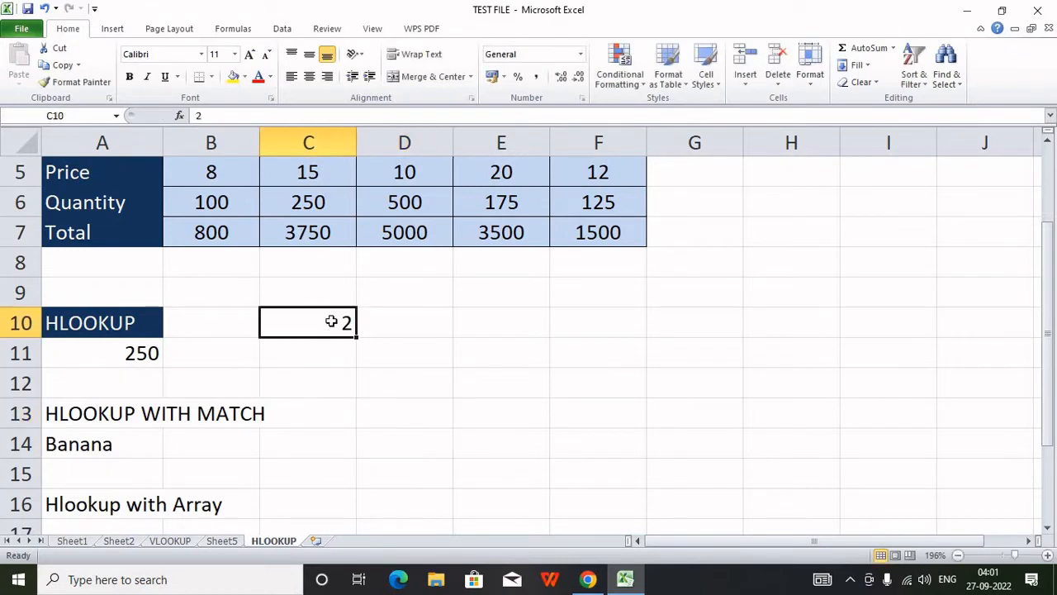
{"action": "type", "text": "4"}
{"action": "left_click", "coordinate": [455, 413]}
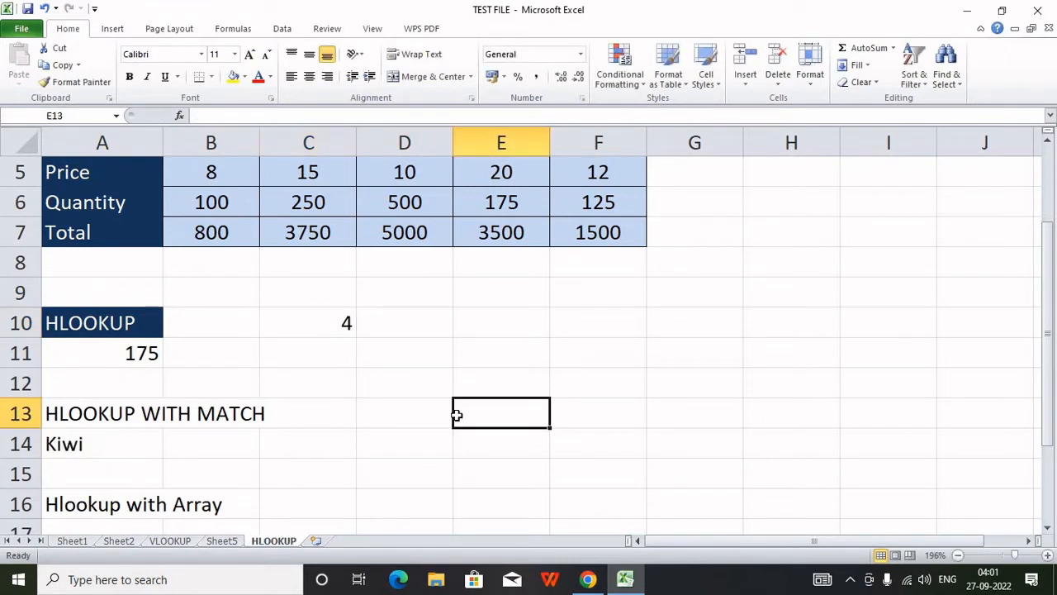
{"action": "scroll", "coordinate": [392, 288], "scroll_direction": "up", "scroll_amount": 1}
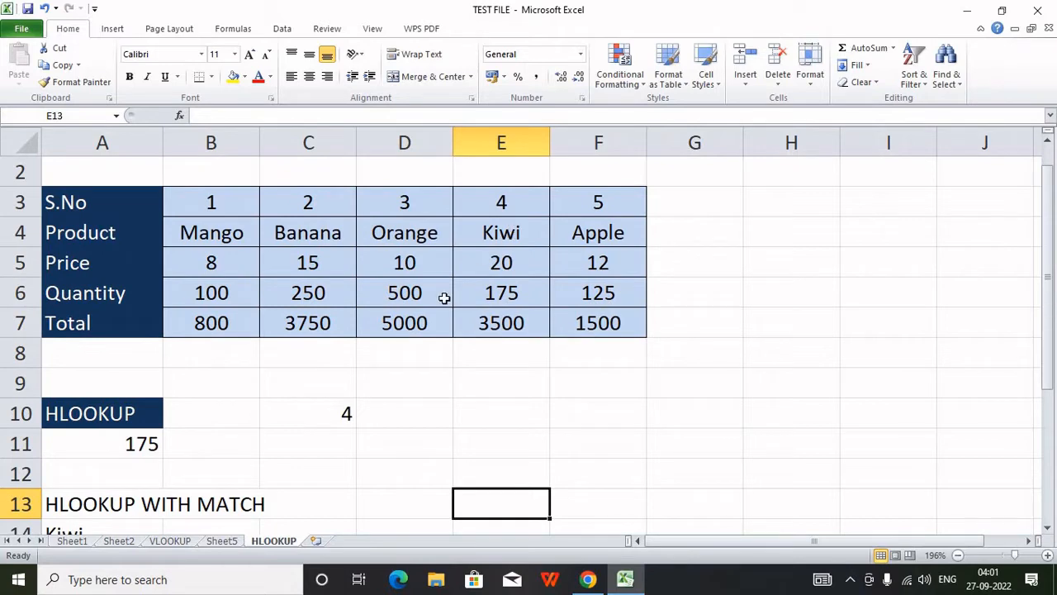
- Replace the range lookup argument of the HLOOKUP with MATCH formula in A14 with 0 for an exact match
{"action": "scroll", "coordinate": [444, 299], "scroll_direction": "down", "scroll_amount": 1}
{"action": "left_click", "coordinate": [118, 441]}
{"action": "double_click", "coordinate": [121, 443]}
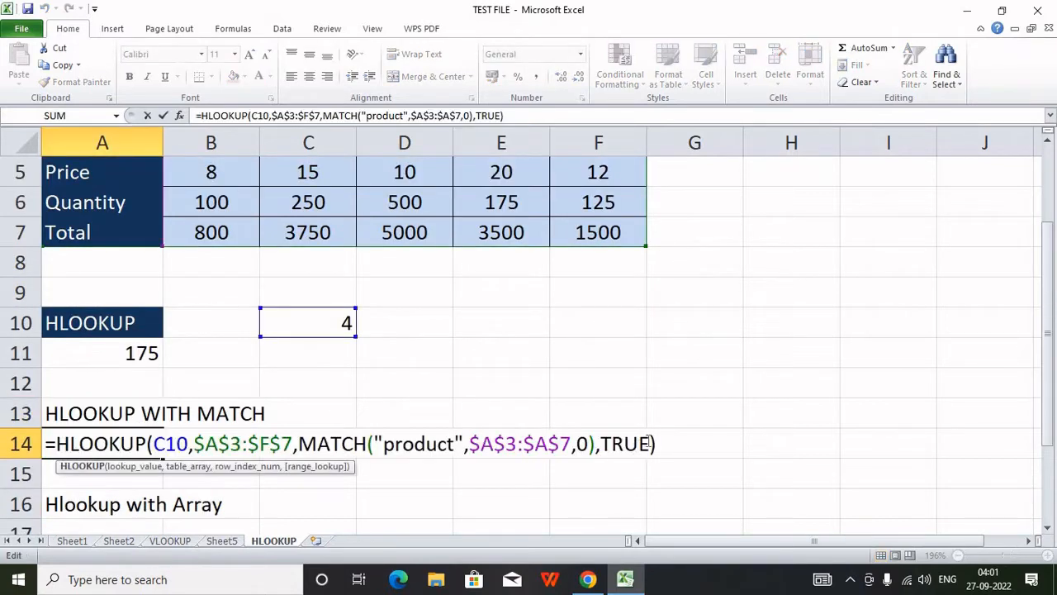
{"action": "double_click", "coordinate": [619, 444]}
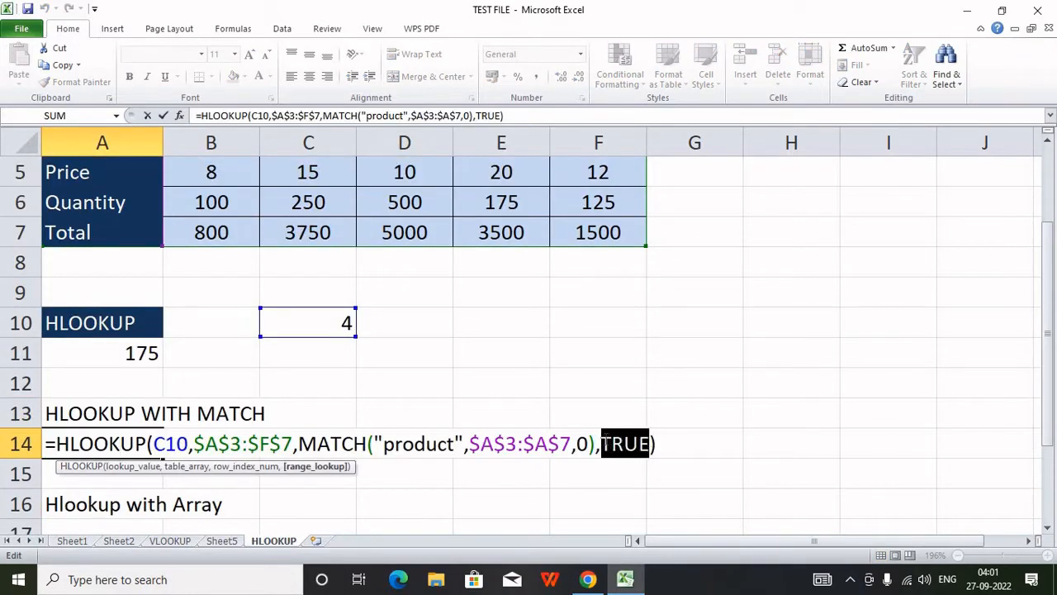
{"action": "type", "text": "0"}
{"action": "key", "text": "Return"}
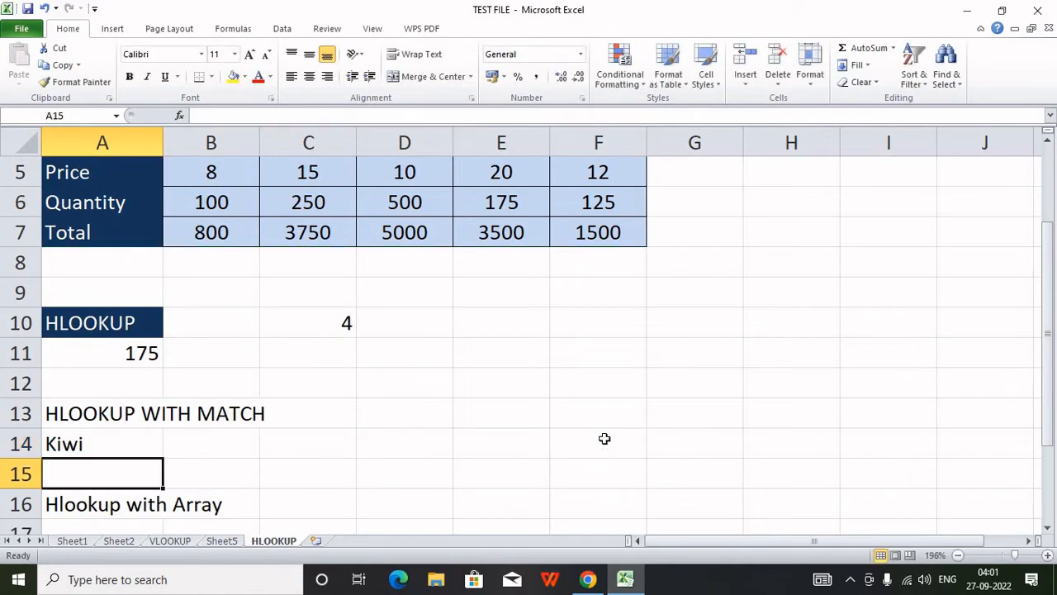
- Change the range lookup argument of the HLOOKUP formula in A11 to 0 for an exact match
{"action": "left_click", "coordinate": [136, 354]}
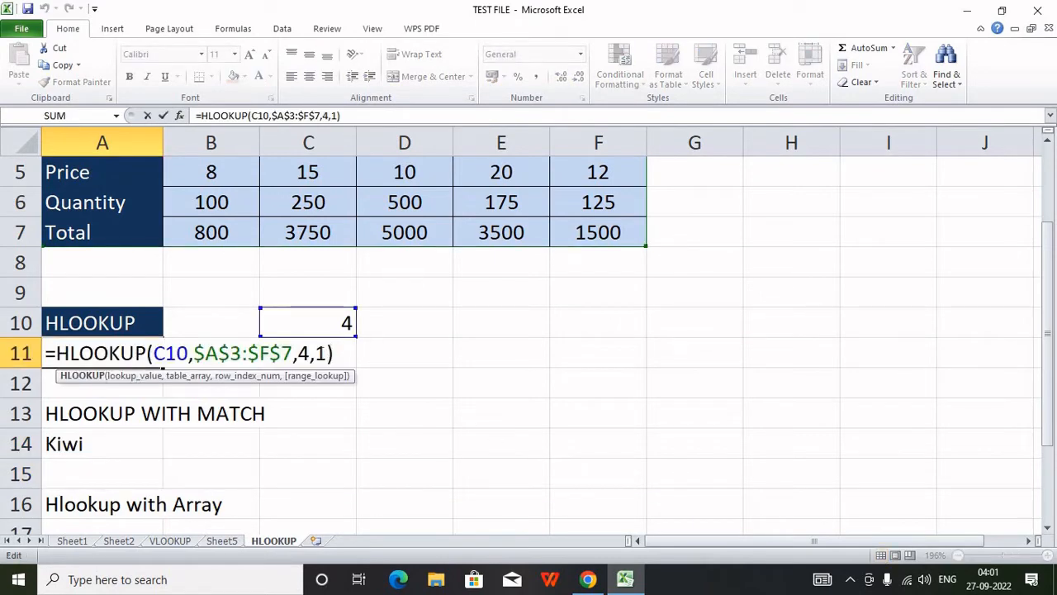
{"action": "double_click", "coordinate": [323, 354]}
{"action": "type", "text": "0"}
{"action": "key", "text": "Return"}
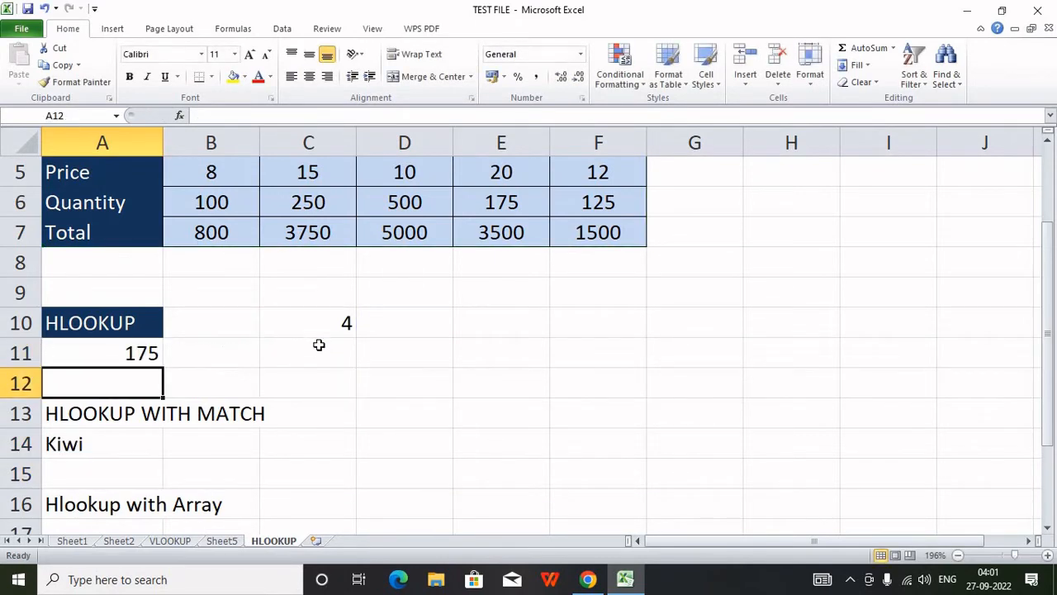
{"action": "left_click", "coordinate": [319, 345]}
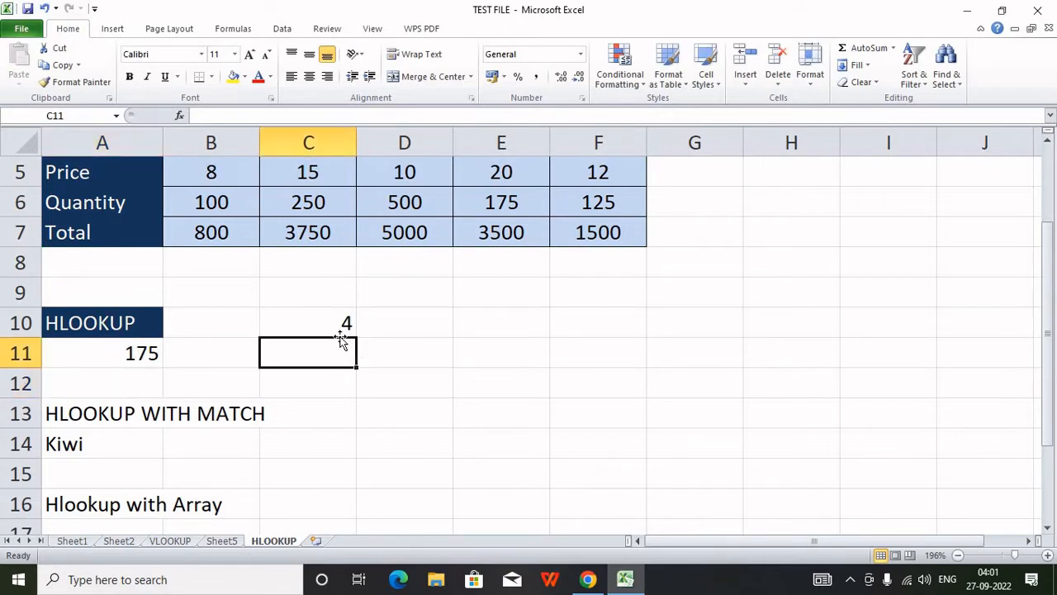
- Start an HLOOKUP formula in cell A17, under the Hlookup with Array heading, with $C10 as the lookup value
{"action": "scroll", "coordinate": [341, 341], "scroll_direction": "up", "scroll_amount": 1}
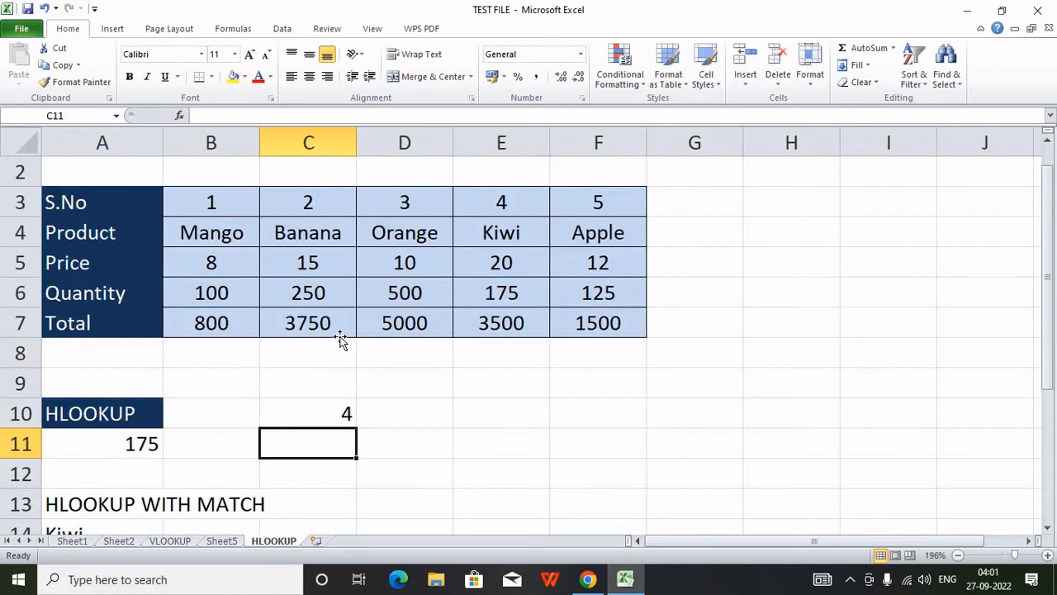
{"action": "left_click", "coordinate": [422, 189]}
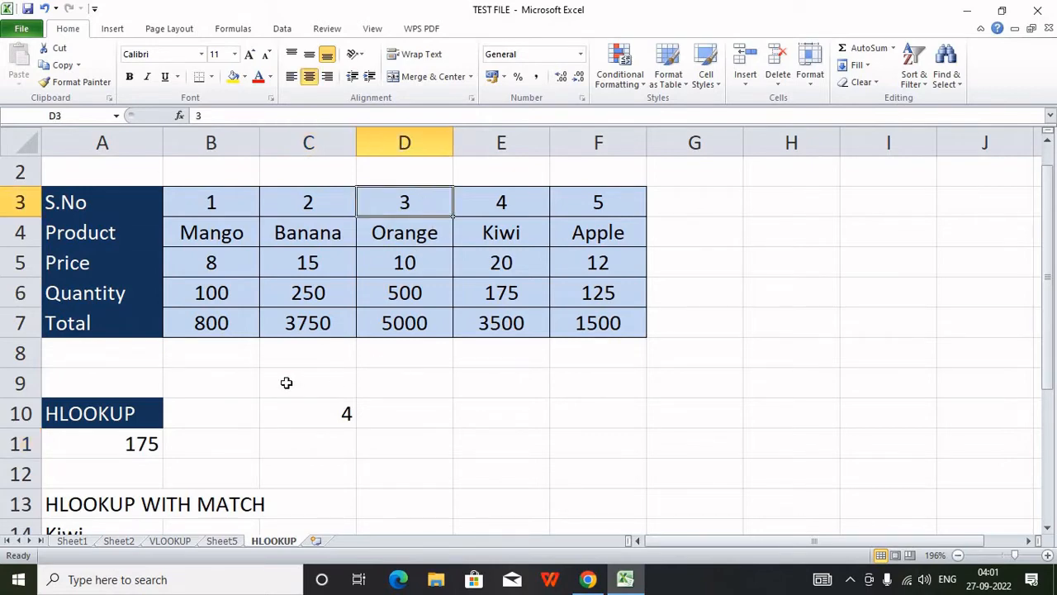
{"action": "scroll", "coordinate": [286, 382], "scroll_direction": "down", "scroll_amount": 2}
{"action": "left_click", "coordinate": [95, 436]}
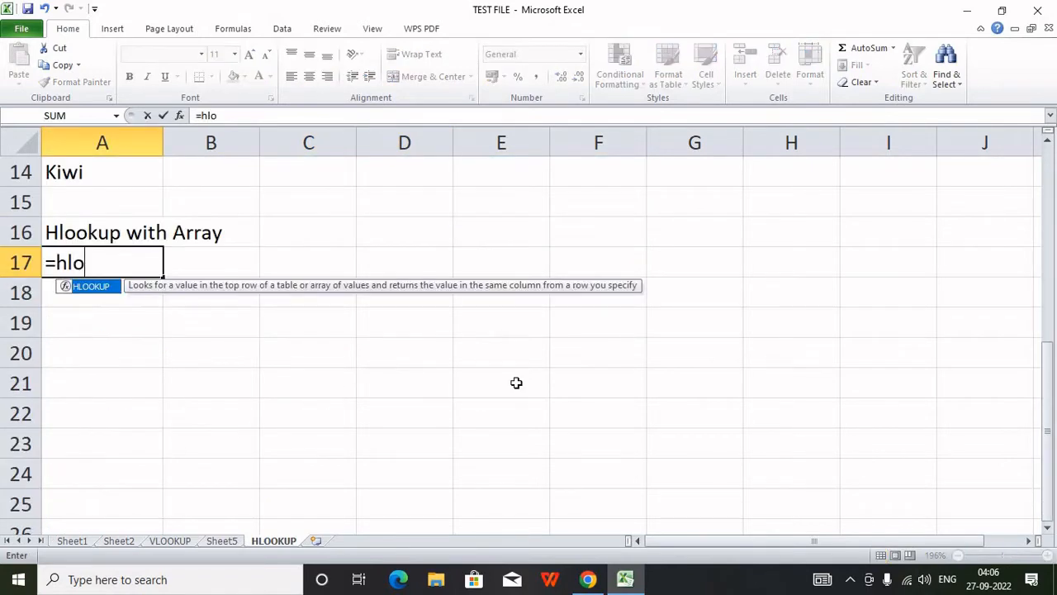
{"action": "key", "text": "Tab"}
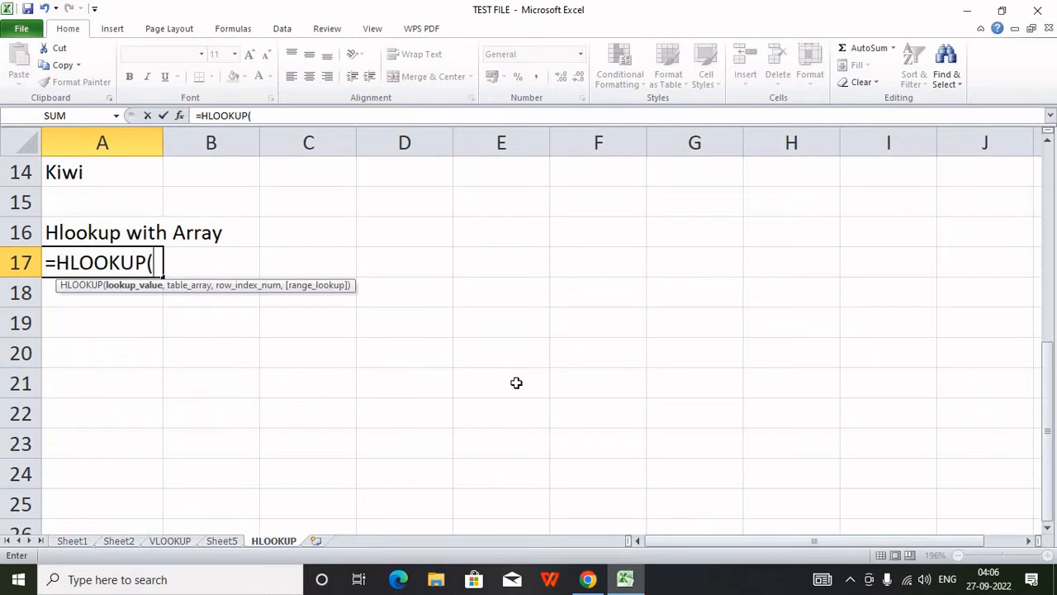
{"action": "scroll", "coordinate": [516, 383], "scroll_direction": "up", "scroll_amount": 2}
{"action": "left_click", "coordinate": [342, 233]}
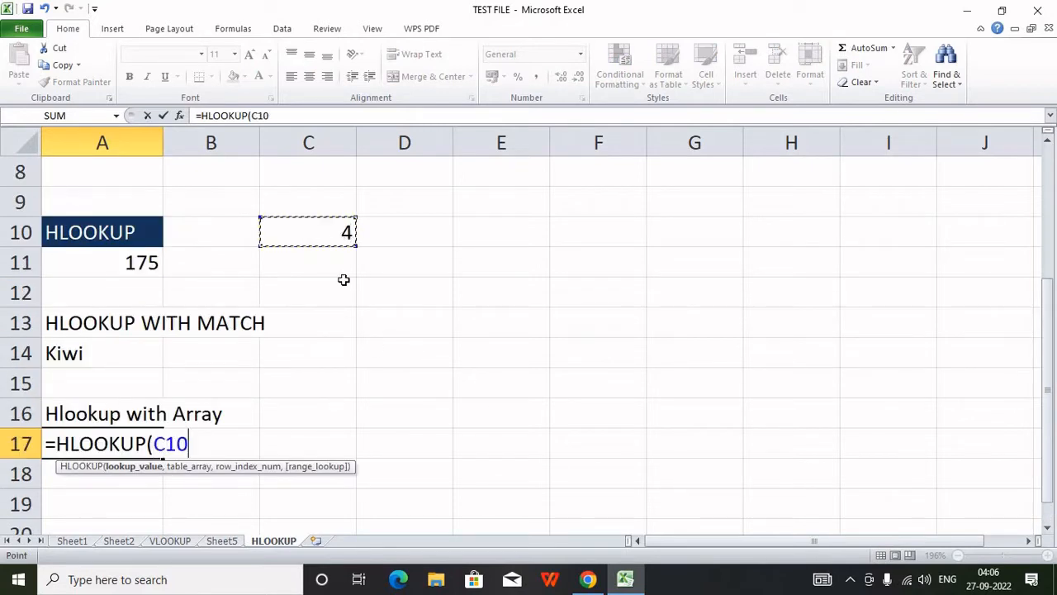
{"action": "key", "text": "F4"}
{"action": "key", "text": "F4"}
{"action": "key", "text": "F4"}
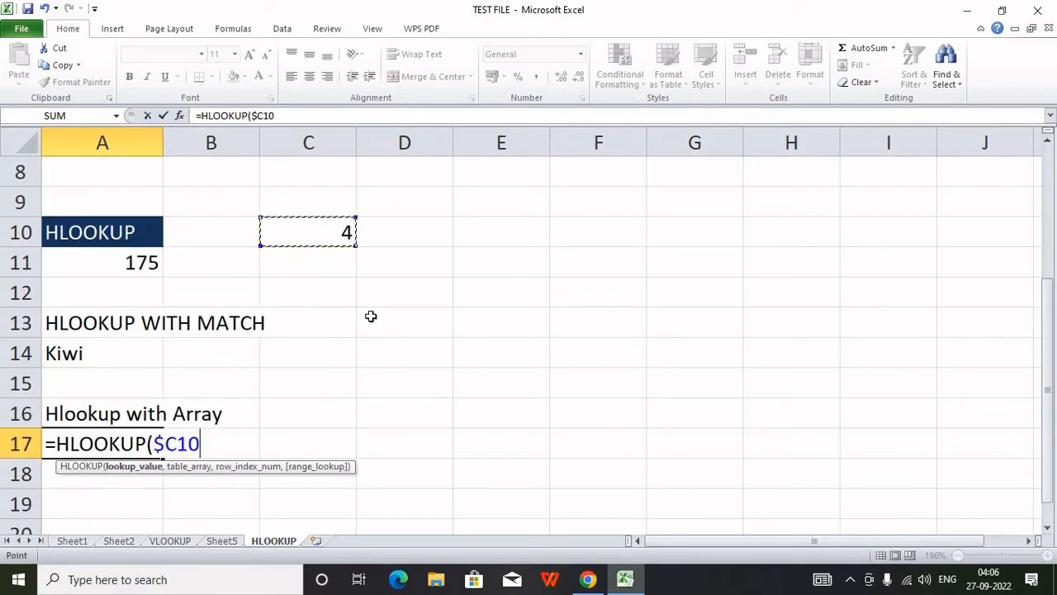
{"action": "type", "text": ","}
- Set the table array of the HLOOKUP in A17 to the whole product table as $A$3:$F$7
{"action": "scroll", "coordinate": [219, 234], "scroll_direction": "up", "scroll_amount": 2}
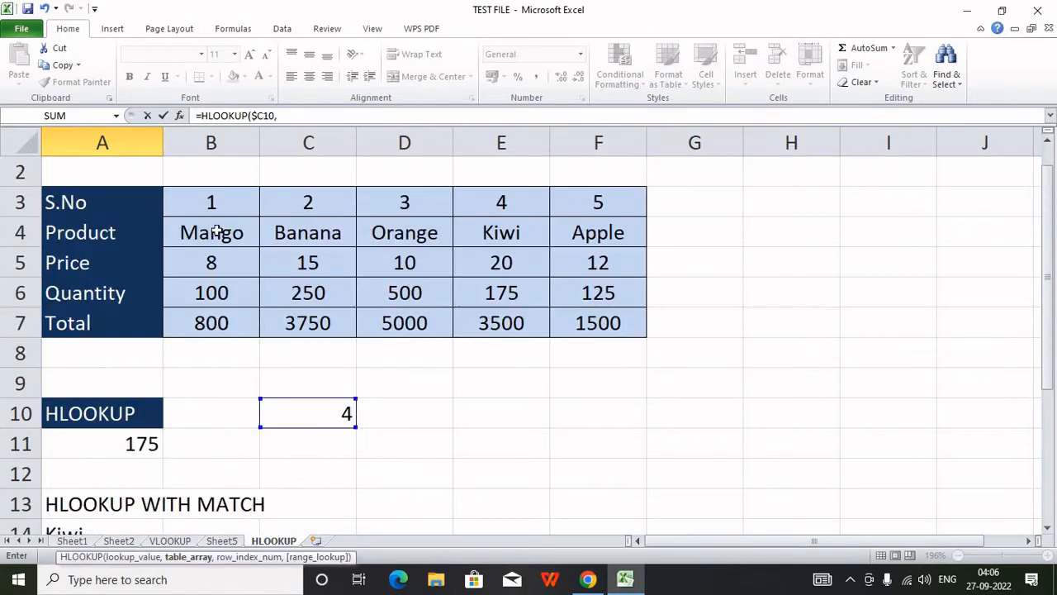
{"action": "left_click_drag", "start_coordinate": [145, 206], "coordinate": [622, 331]}
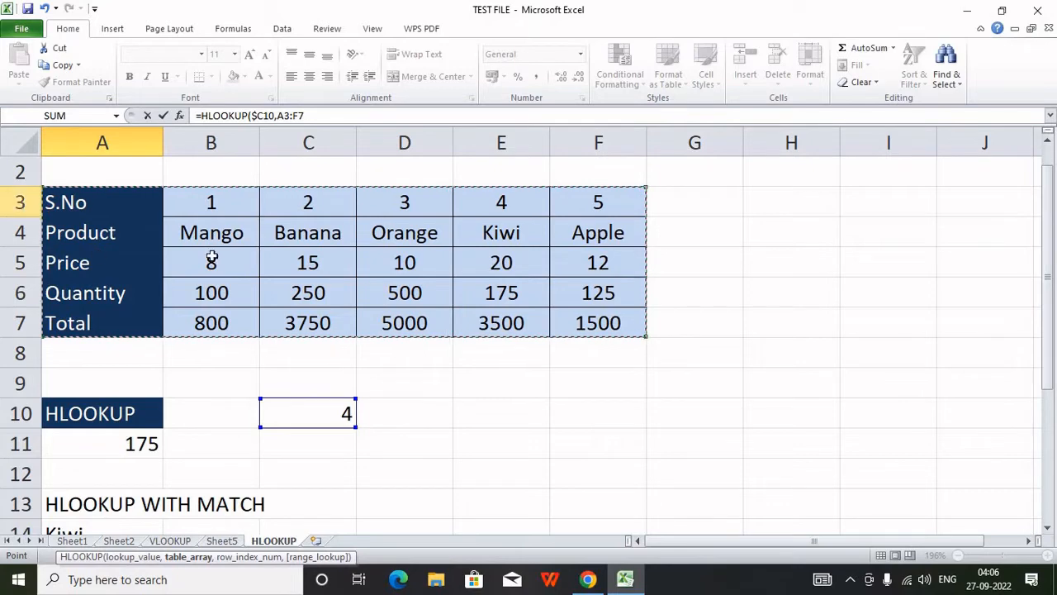
{"action": "key", "text": "F4"}
{"action": "scroll", "coordinate": [325, 392], "scroll_direction": "down", "scroll_amount": 3}
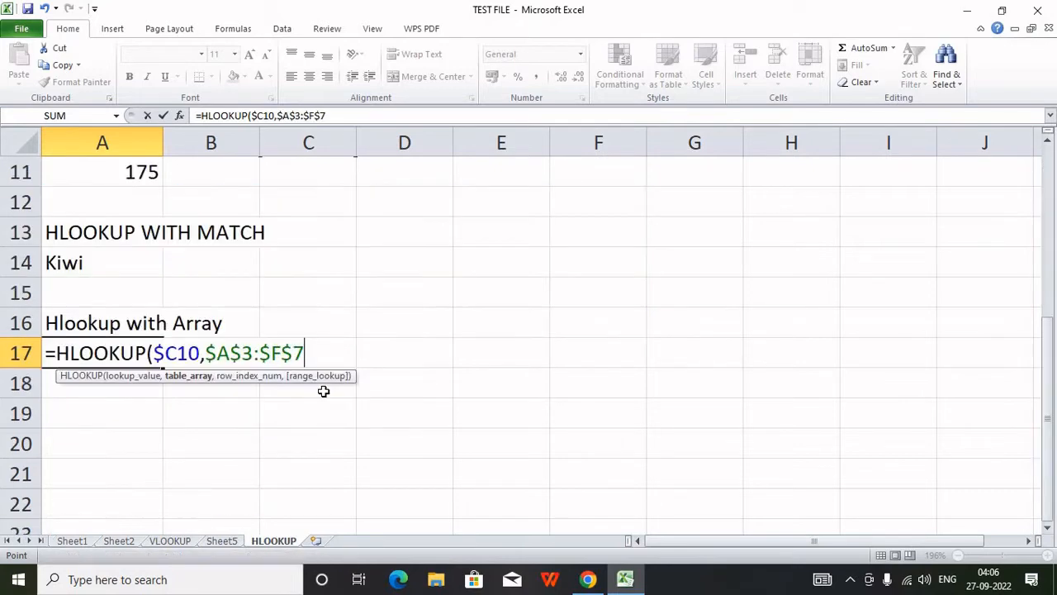
{"action": "type", "text": ","}
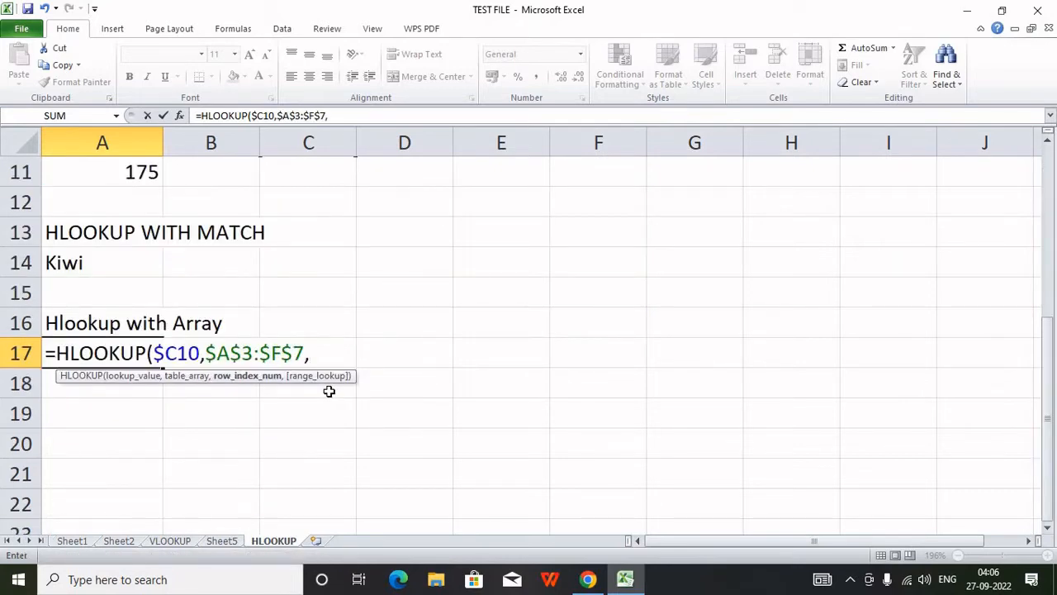
- Nest a MATCH function as the row index argument, with the S.No header reference $A3 as its lookup value
{"action": "type", "text": ",a"}
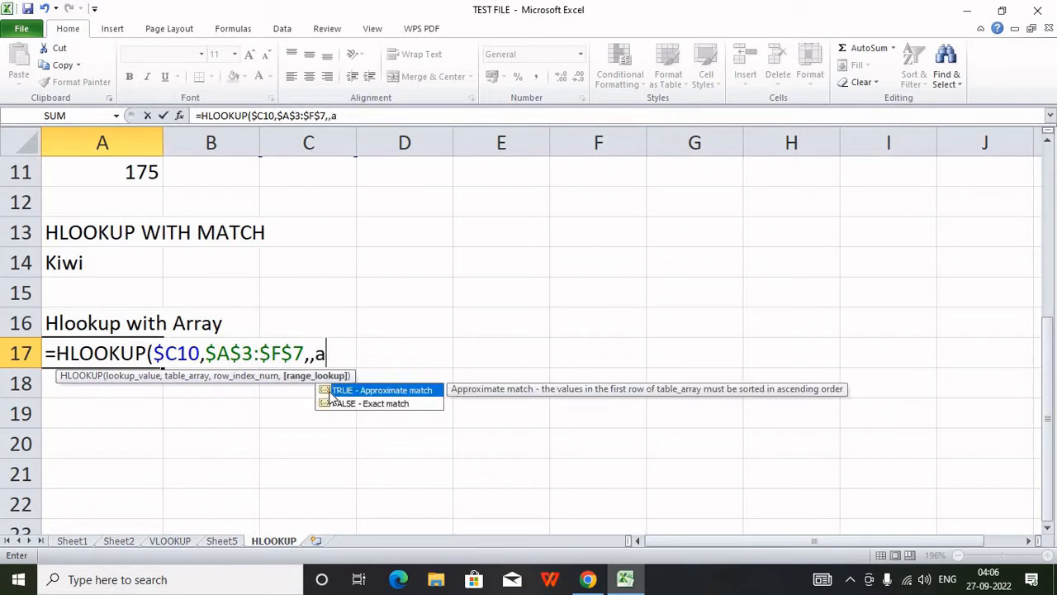
{"action": "key", "text": "BackSpace"}
{"action": "key", "text": "BackSpace"}
{"action": "type", "text": "match("}
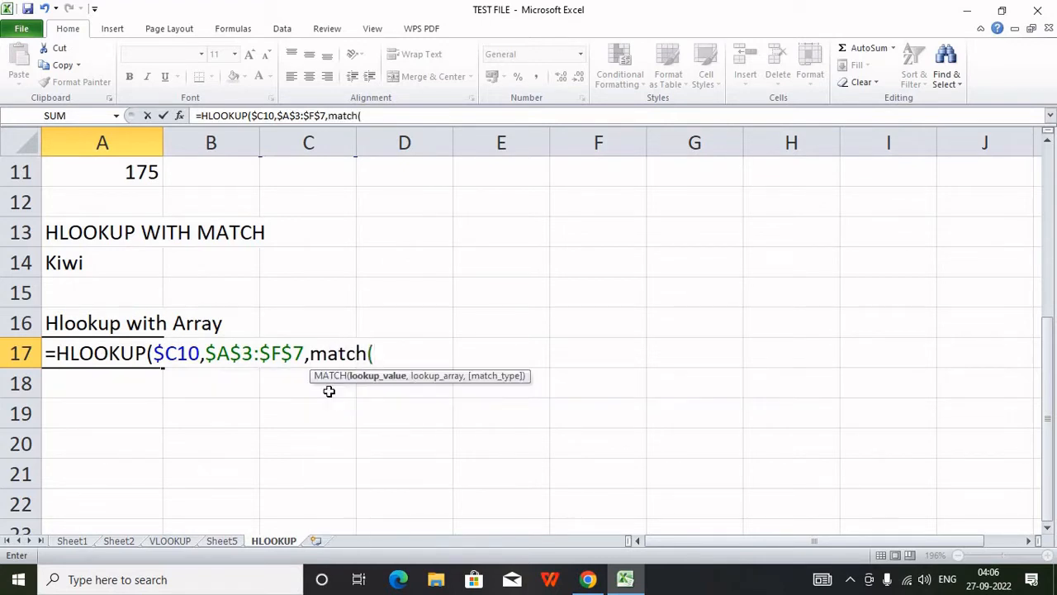
{"action": "scroll", "coordinate": [329, 391], "scroll_direction": "up", "scroll_amount": 1}
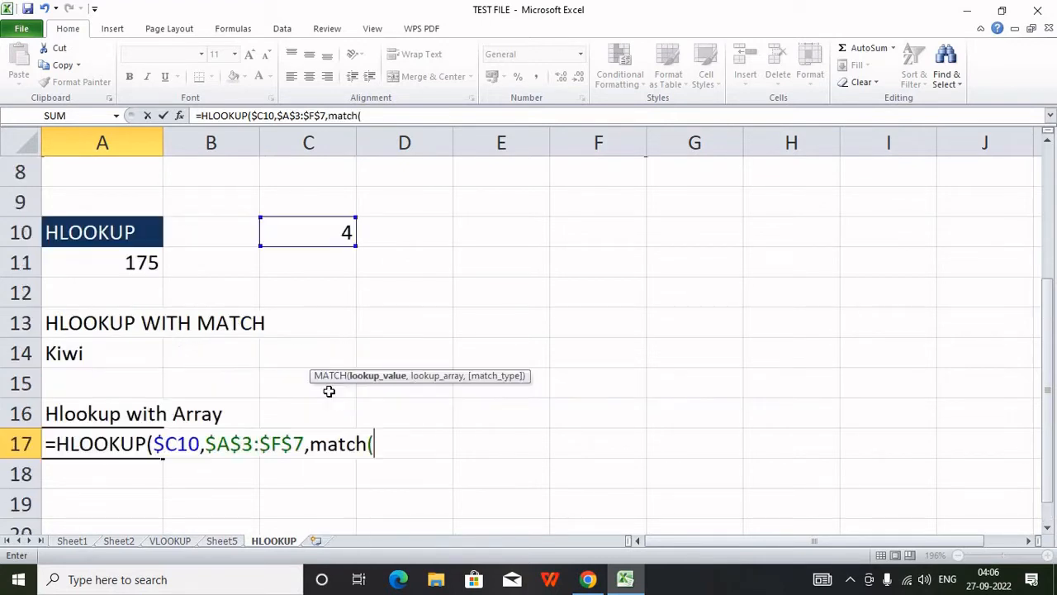
{"action": "scroll", "coordinate": [306, 353], "scroll_direction": "up", "scroll_amount": 2}
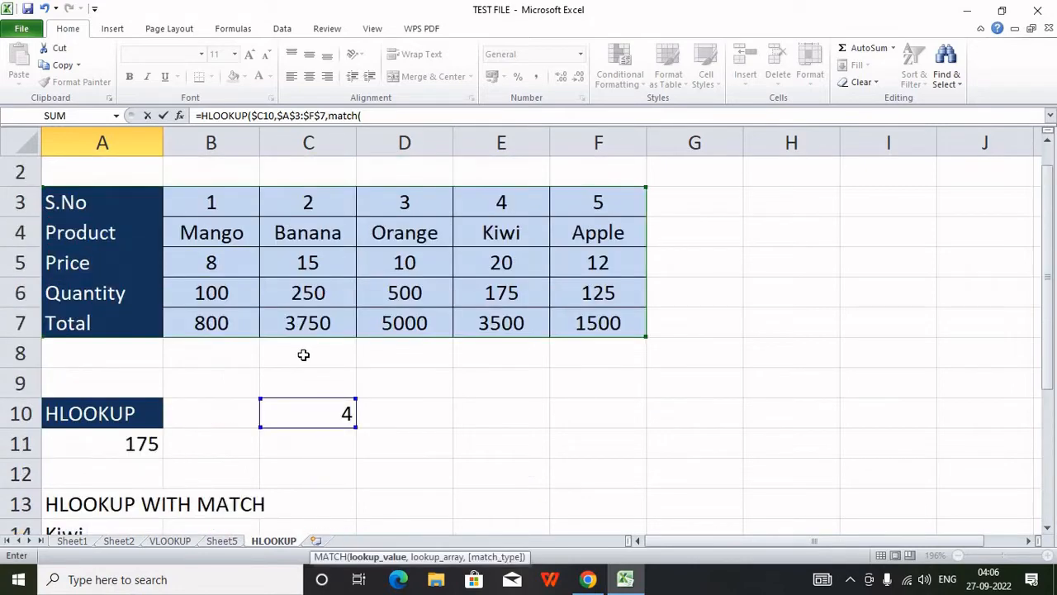
{"action": "left_click", "coordinate": [97, 200]}
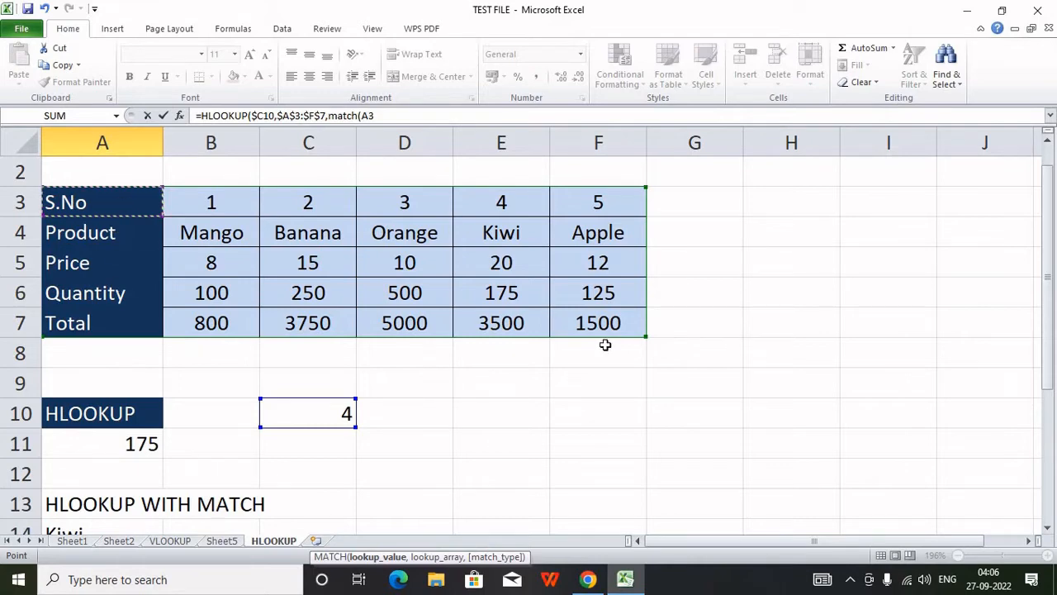
{"action": "scroll", "coordinate": [644, 413], "scroll_direction": "down", "scroll_amount": 2}
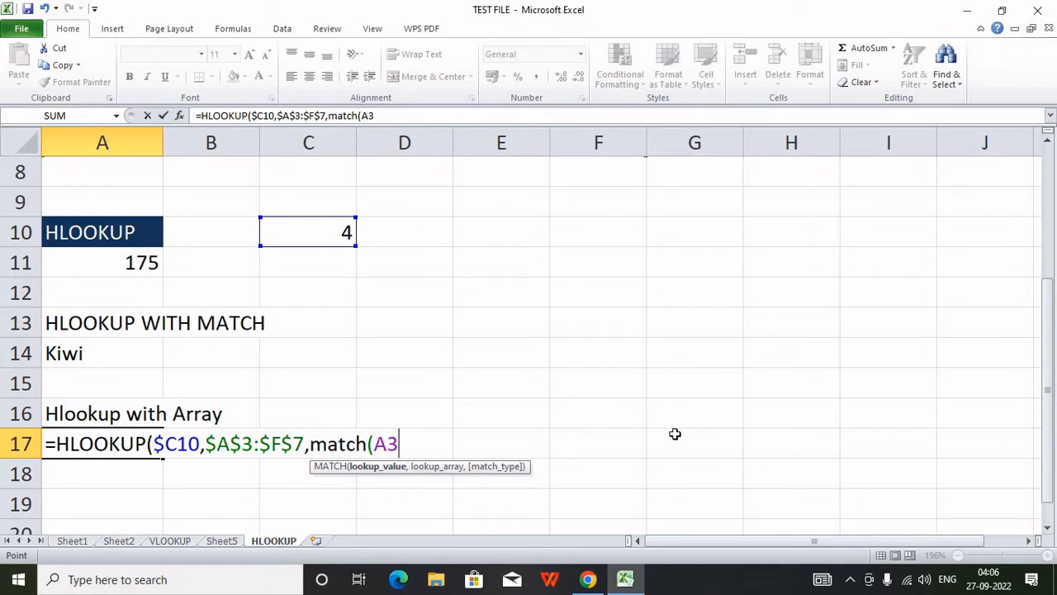
{"action": "key", "text": "F4"}
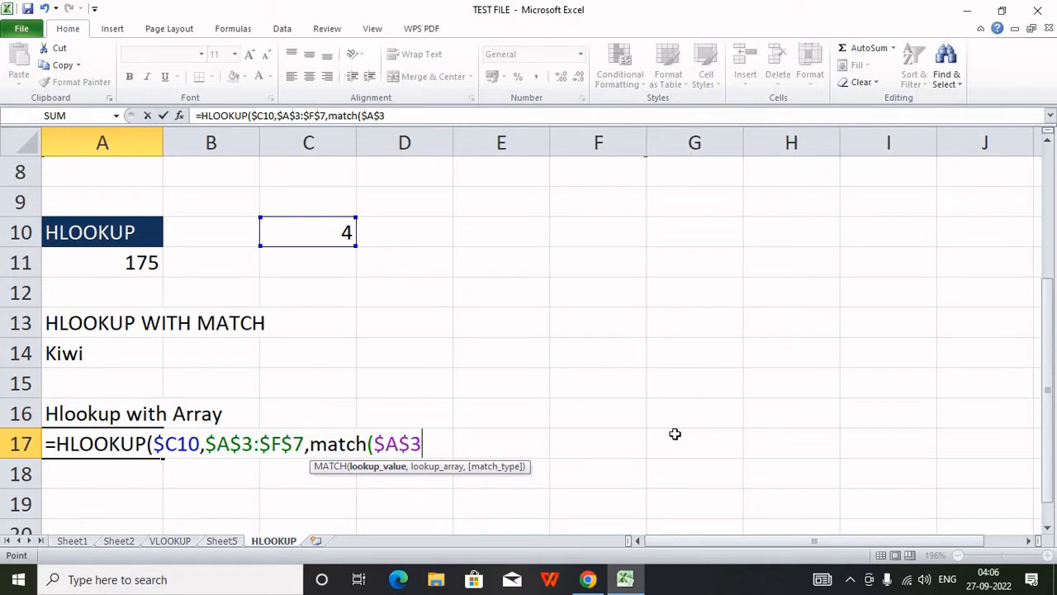
{"action": "key", "text": "F4"}
{"action": "key", "text": "F4"}
{"action": "type", "text": ","}
- Set the lookup array of the nested MATCH to the row headers as $A$3:$A$7
{"action": "scroll", "coordinate": [397, 446], "scroll_direction": "up", "scroll_amount": 2}
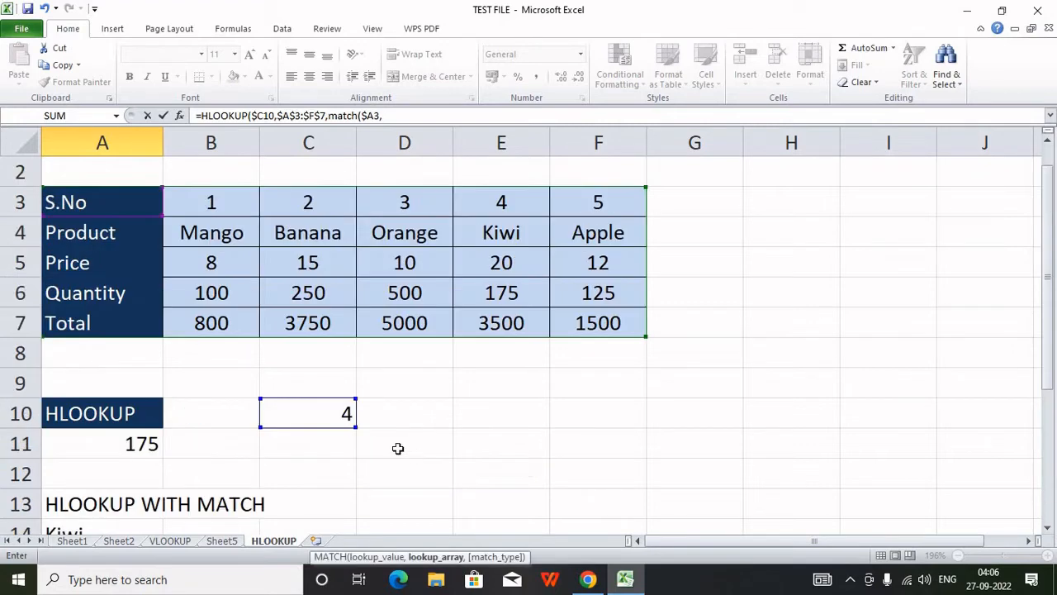
{"action": "left_click_drag", "start_coordinate": [106, 202], "coordinate": [95, 329]}
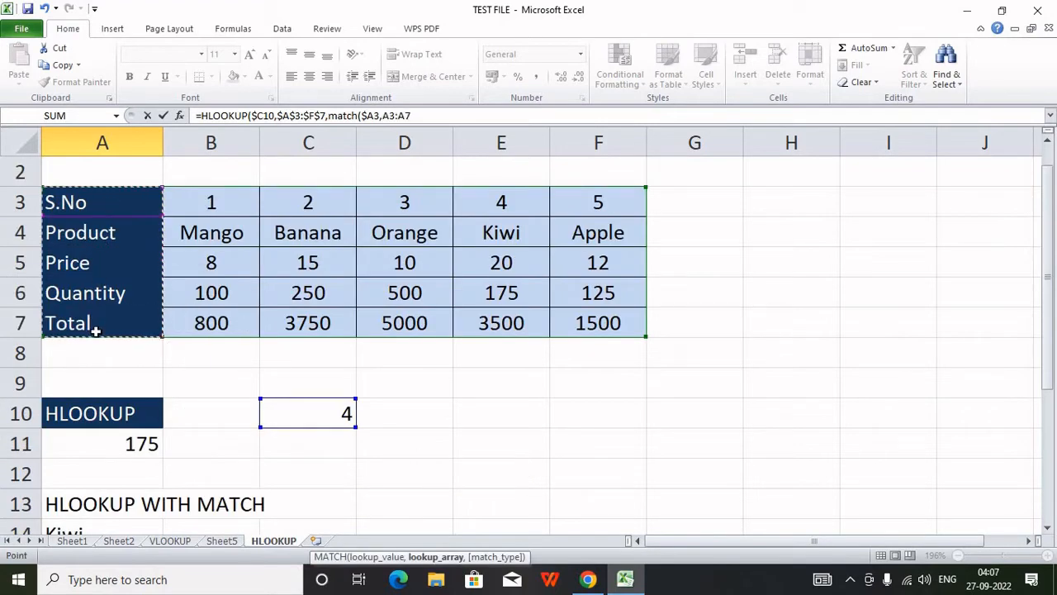
{"action": "key", "text": "F4"}
{"action": "type", "text": ","}
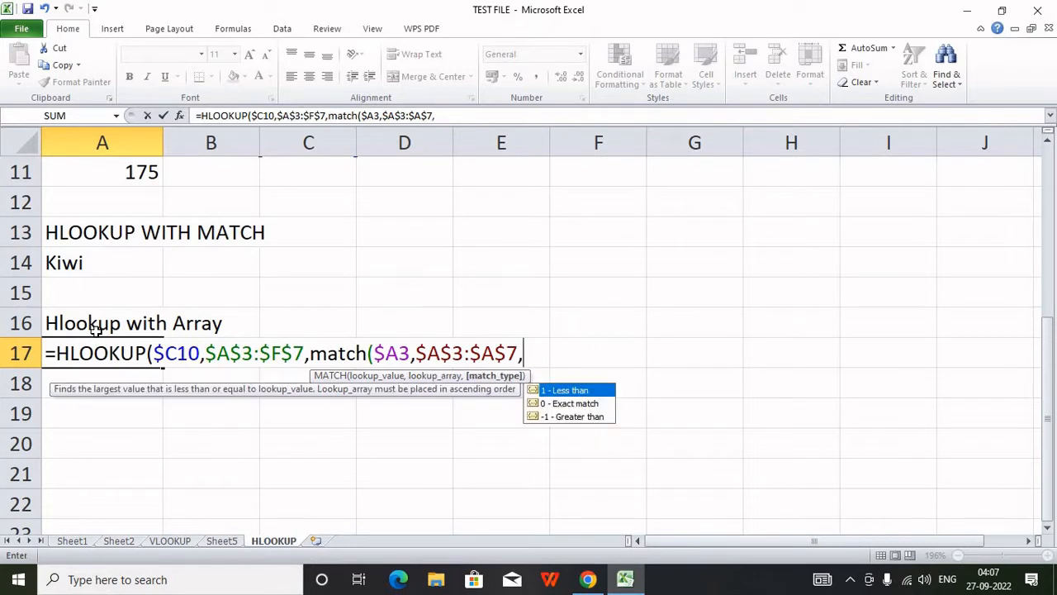
- Complete the A17 formula with match type 0 and range lookup 0, and fill it down through A20
{"action": "type", "text": "0),0),"}
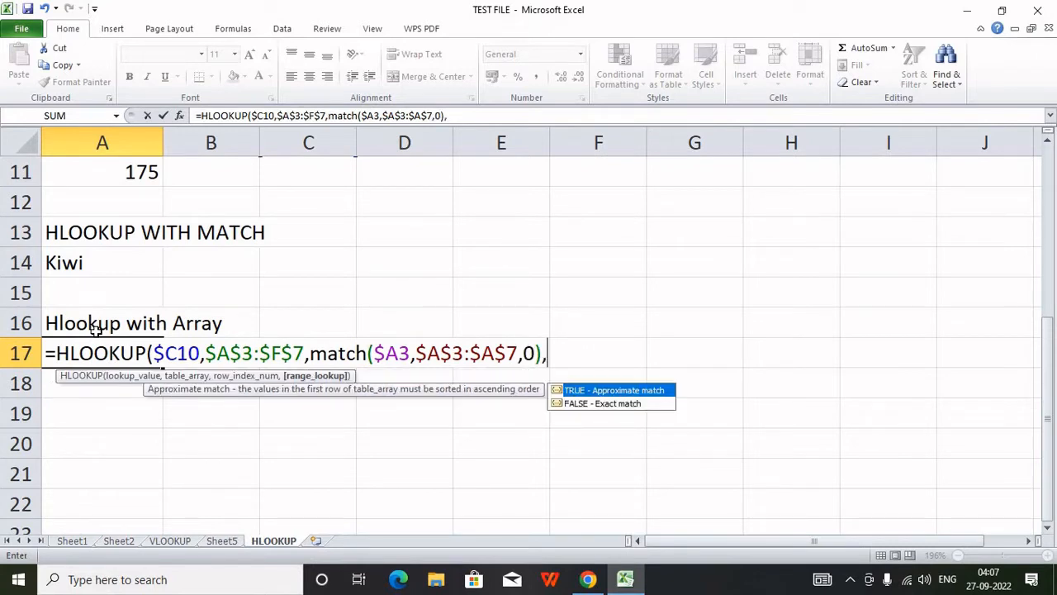
{"action": "type", "text": ")"}
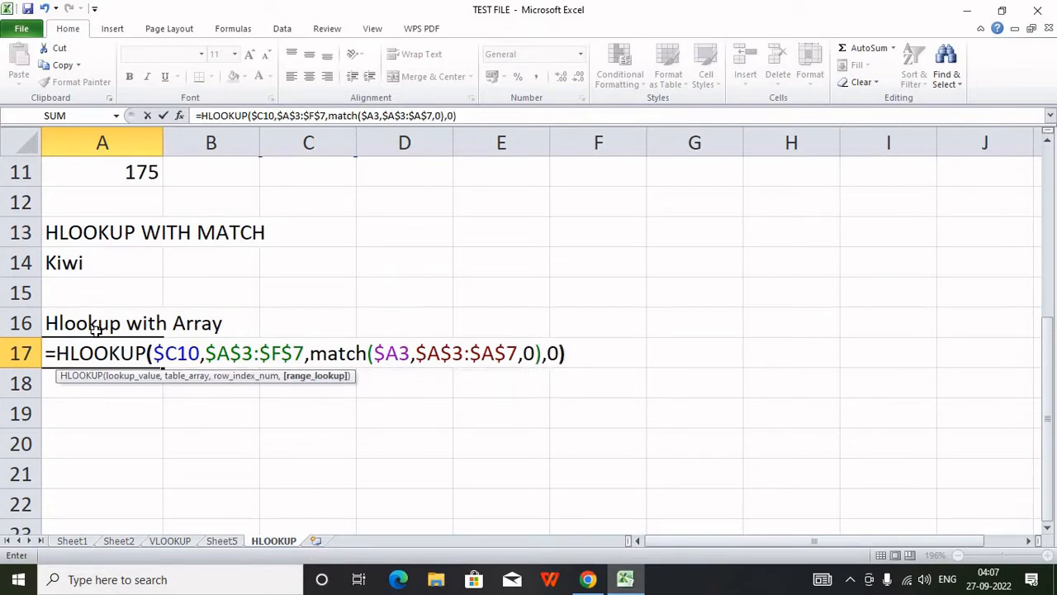
{"action": "key", "text": "Return"}
{"action": "key", "text": "Up"}
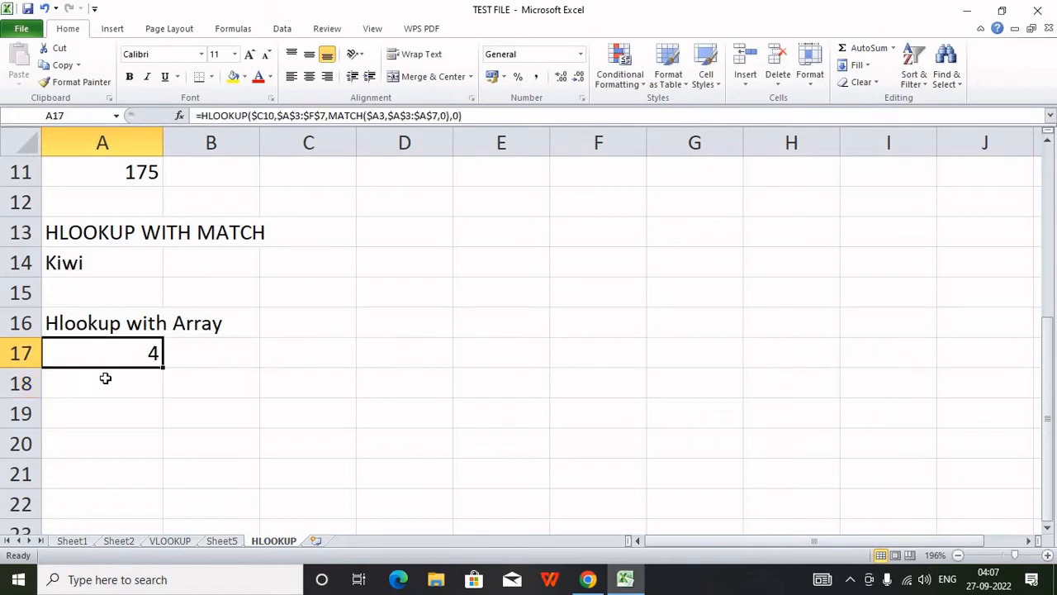
{"action": "left_click_drag", "start_coordinate": [163, 372], "coordinate": [159, 459]}
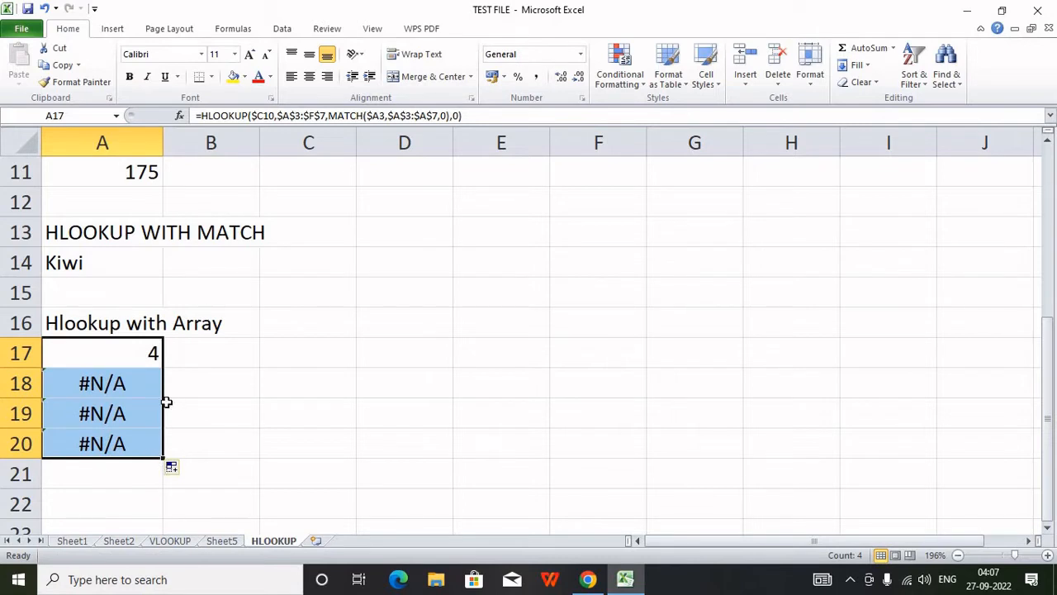
- Change the HLOOKUP lookup value in the A17 formula to the fully absolute reference $C$10
{"action": "left_click", "coordinate": [113, 345]}
{"action": "double_click", "coordinate": [112, 345]}
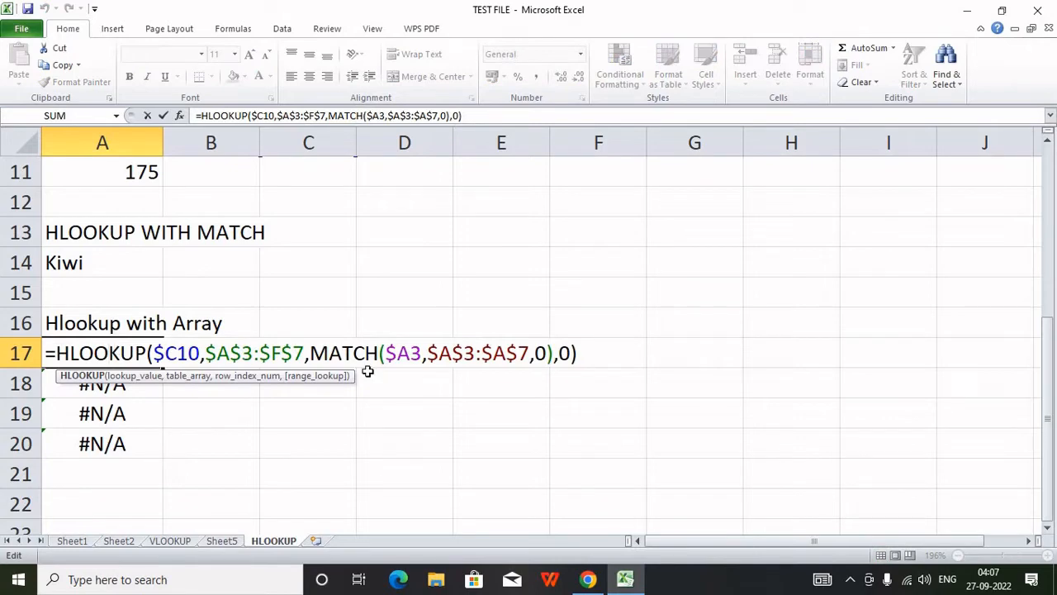
{"action": "scroll", "coordinate": [253, 384], "scroll_direction": "up", "scroll_amount": 2}
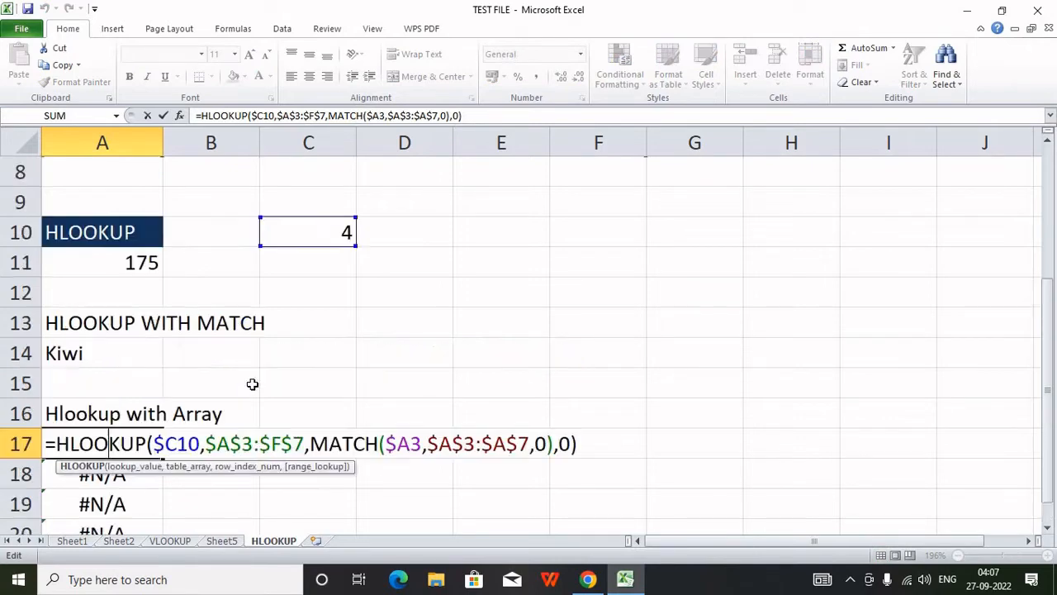
{"action": "scroll", "coordinate": [253, 384], "scroll_direction": "up", "scroll_amount": 2}
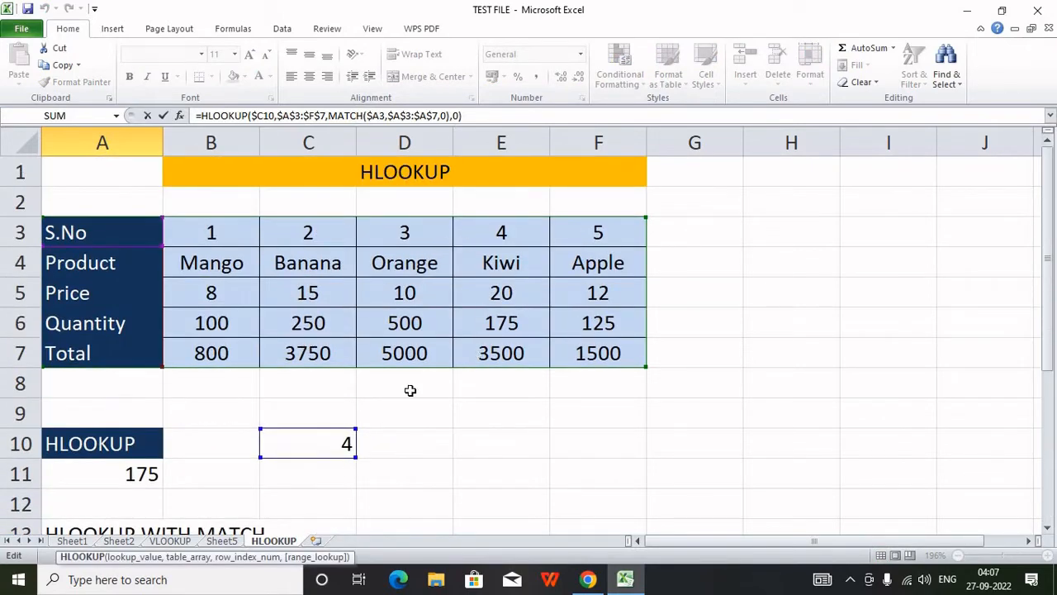
{"action": "scroll", "coordinate": [411, 390], "scroll_direction": "down", "scroll_amount": 2}
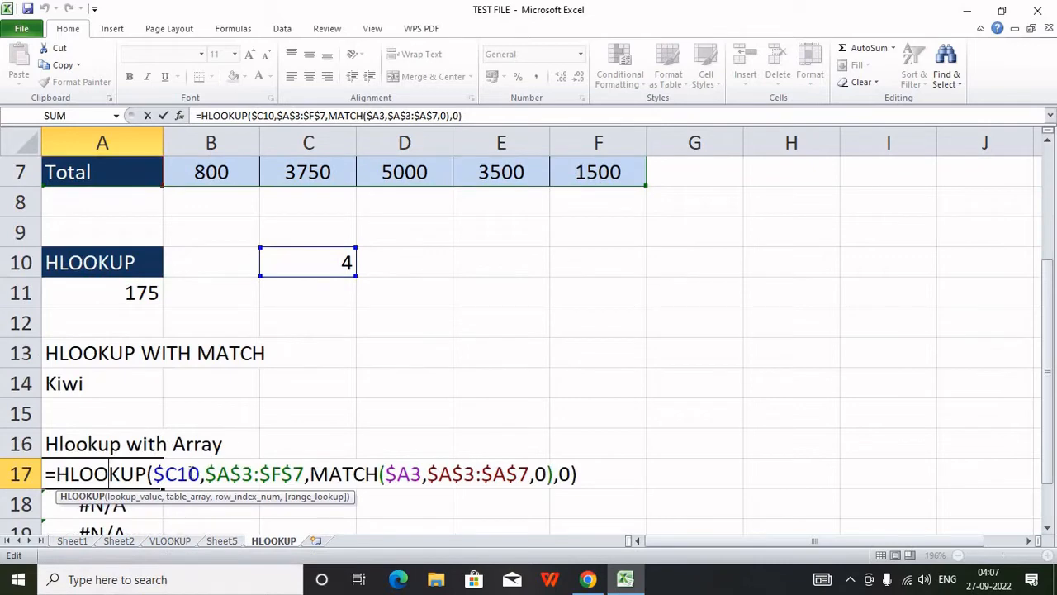
{"action": "left_click", "coordinate": [192, 472]}
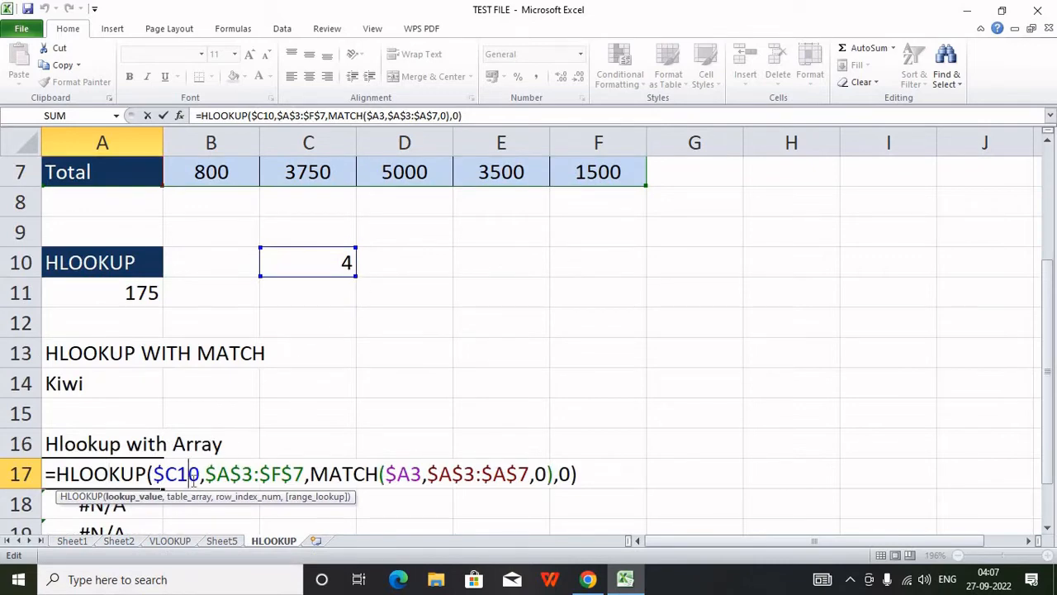
{"action": "key", "text": "F4"}
{"action": "key", "text": "F4"}
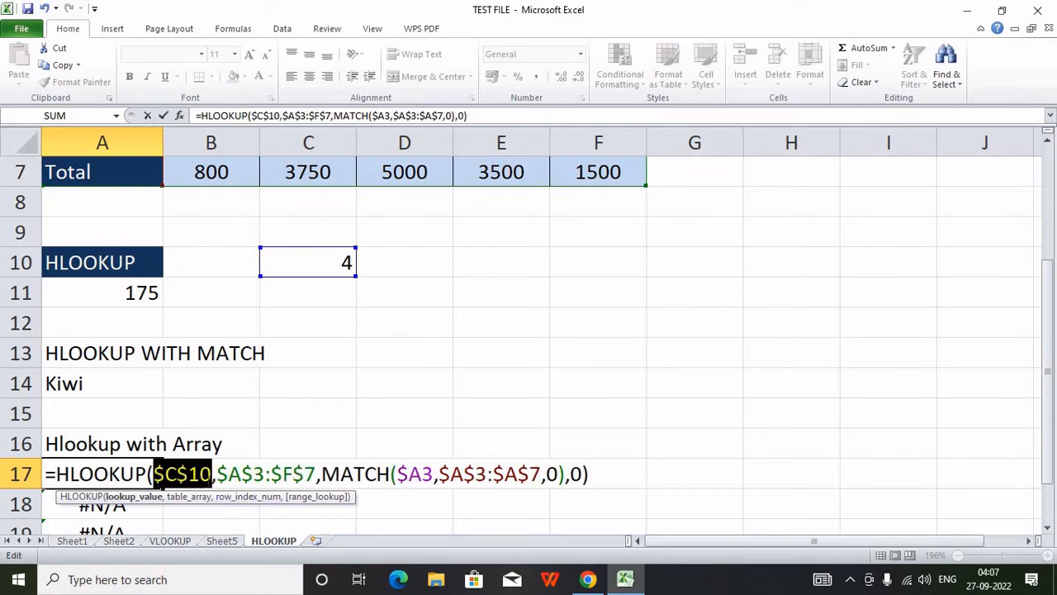
{"action": "key", "text": "F4"}
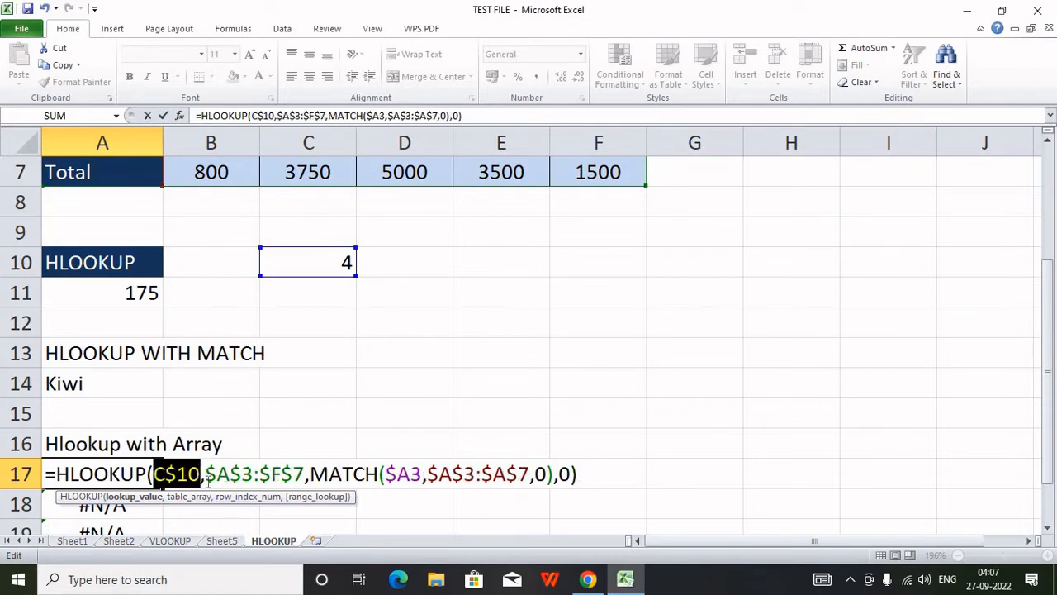
{"action": "key", "text": "F4"}
{"action": "key", "text": "F4"}
{"action": "key", "text": "F4"}
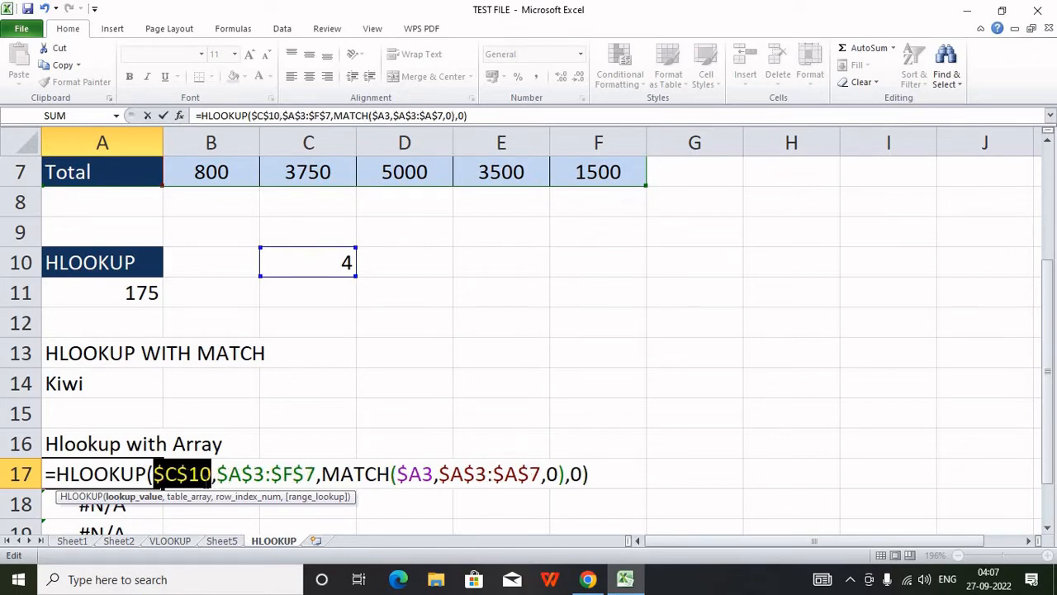
{"action": "key", "text": "Return"}
{"action": "left_click", "coordinate": [154, 467]}
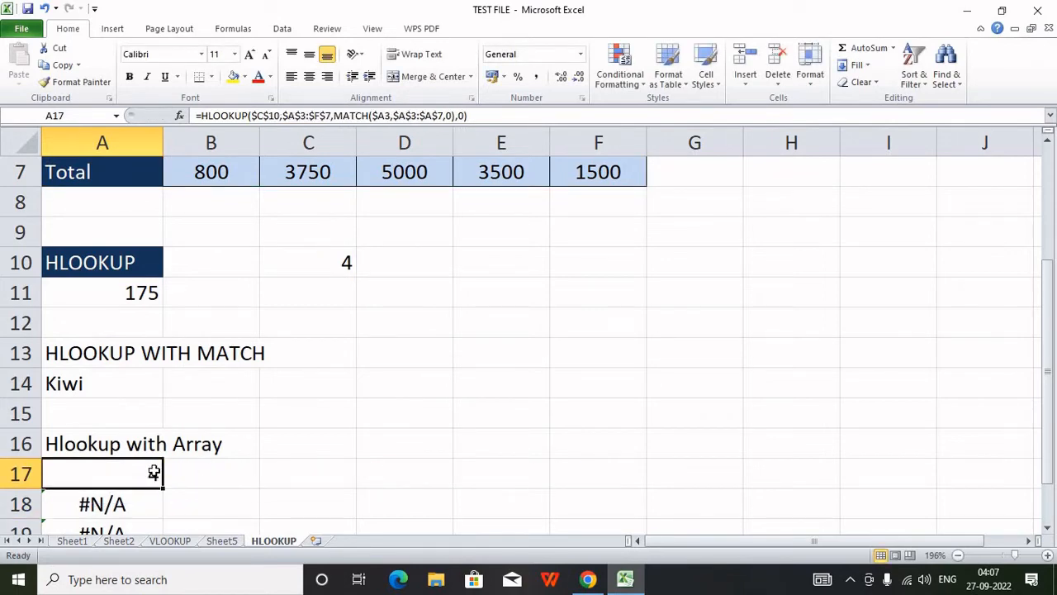
- Examine the cell references of the copied formula in A18 and reselect A17
{"action": "scroll", "coordinate": [292, 340], "scroll_direction": "down", "scroll_amount": 1}
{"action": "double_click", "coordinate": [122, 410]}
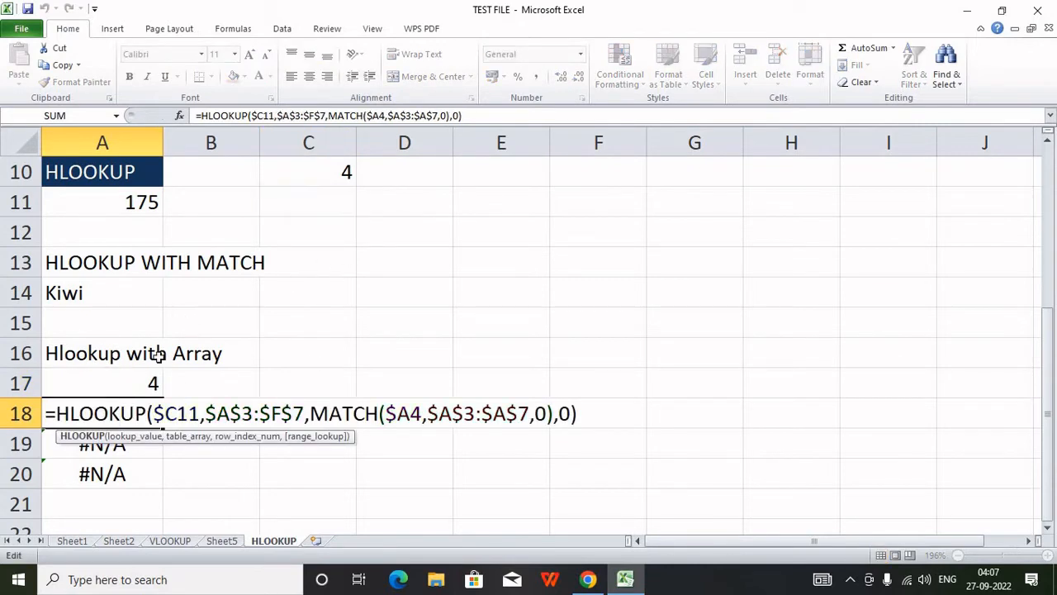
{"action": "key", "text": "Return"}
{"action": "left_click", "coordinate": [146, 380]}
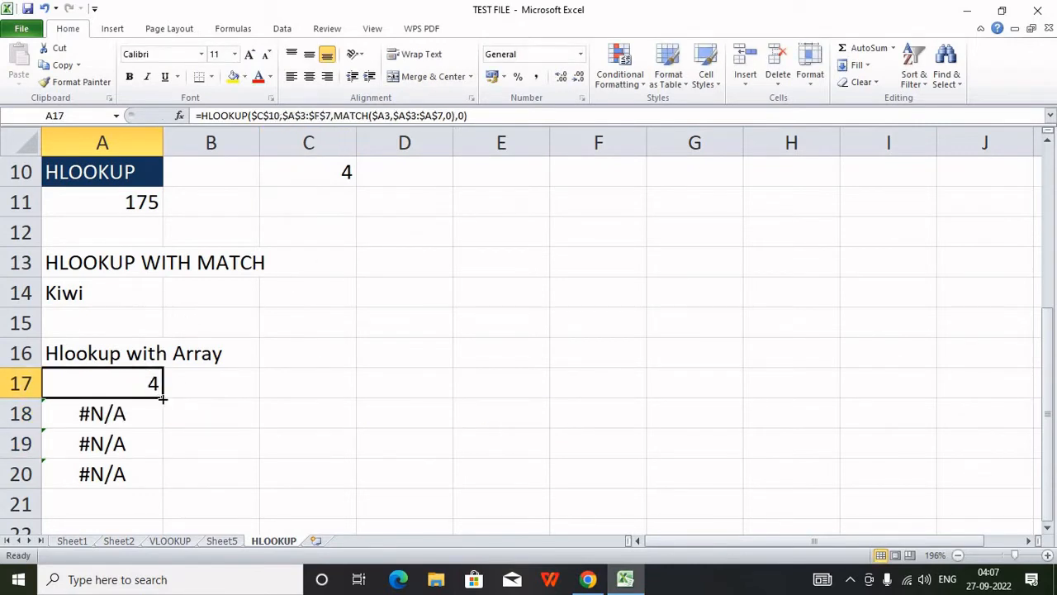
- Fill the A17 formula down through A20 and across to column D
{"action": "left_click_drag", "start_coordinate": [162, 401], "coordinate": [166, 485]}
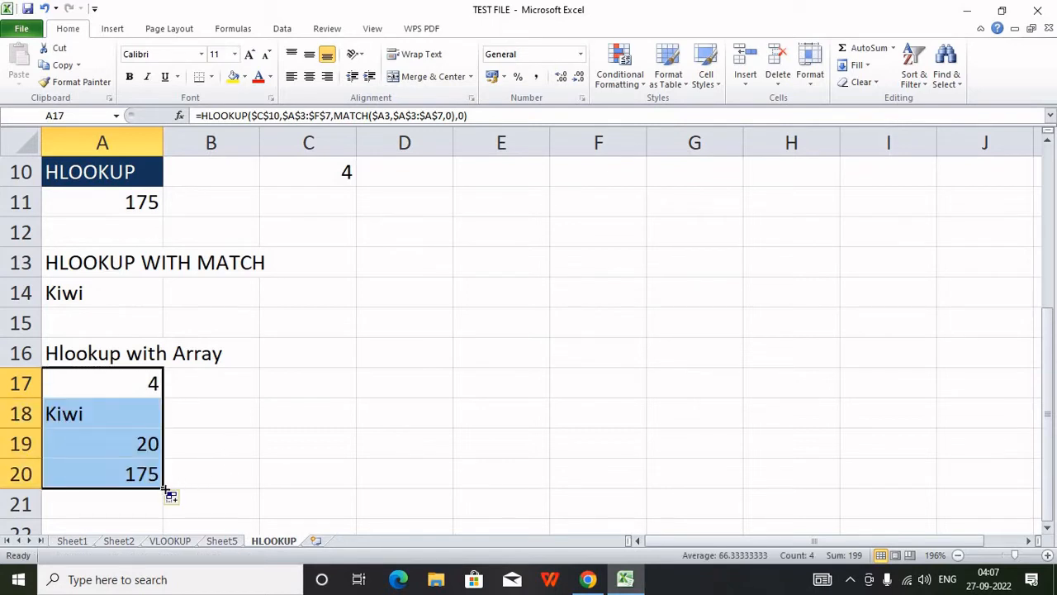
{"action": "left_click_drag", "start_coordinate": [168, 489], "coordinate": [455, 486]}
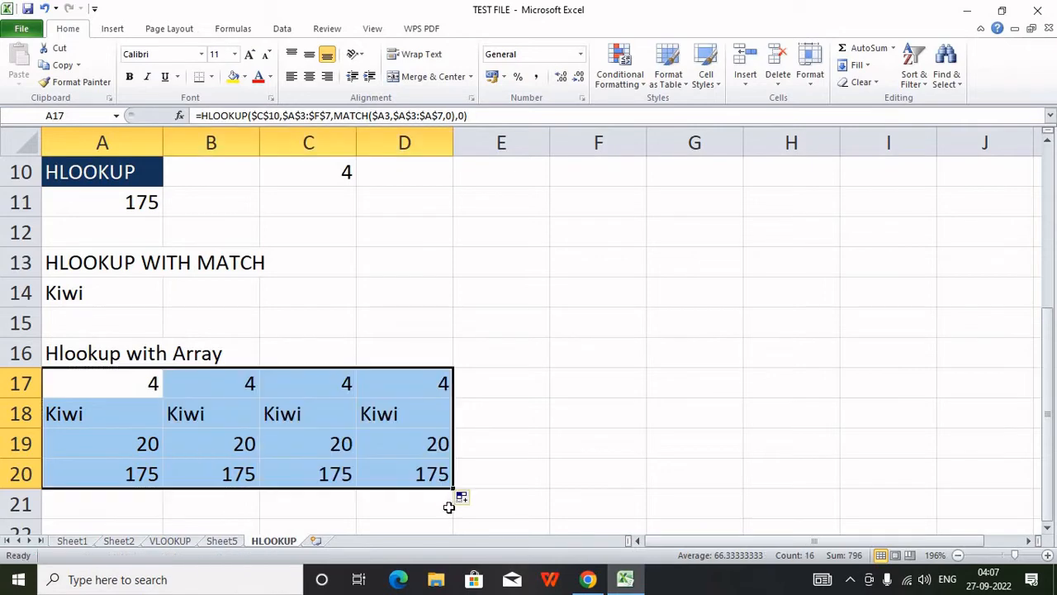
- Clear the copied formulas from B17:D20, keeping only the results in column A
{"action": "left_click", "coordinate": [233, 382]}
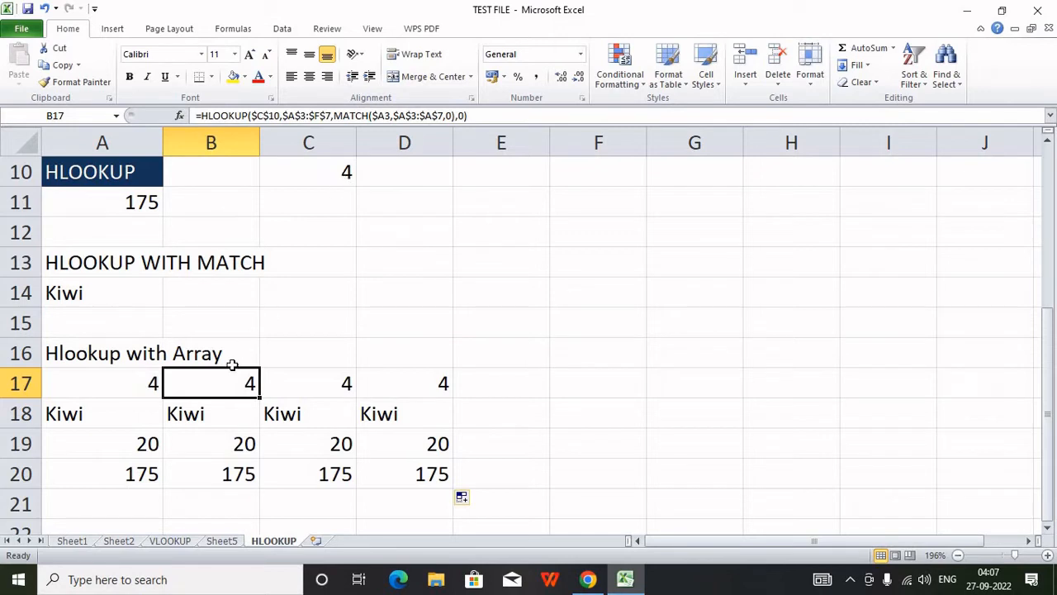
{"action": "left_click_drag", "start_coordinate": [228, 382], "coordinate": [427, 472]}
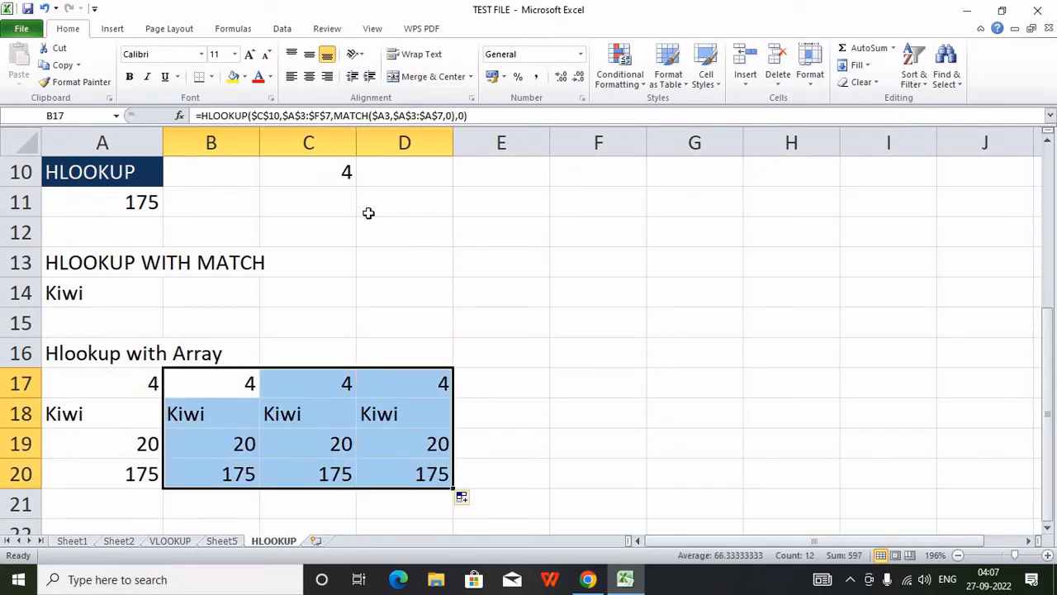
{"action": "key", "text": "Delete"}
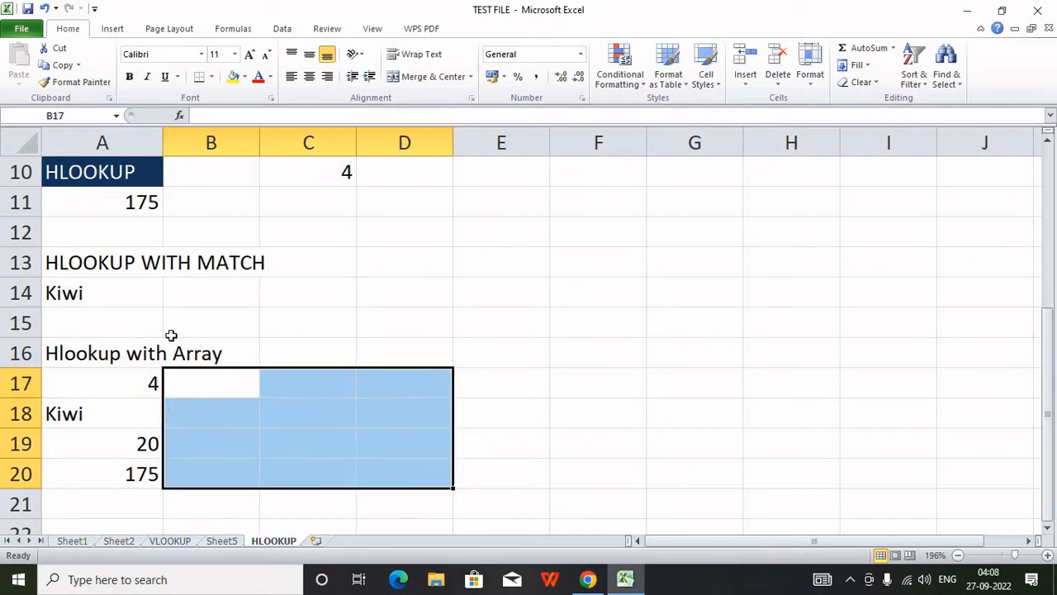
{"action": "left_click_drag", "start_coordinate": [128, 384], "coordinate": [133, 463]}
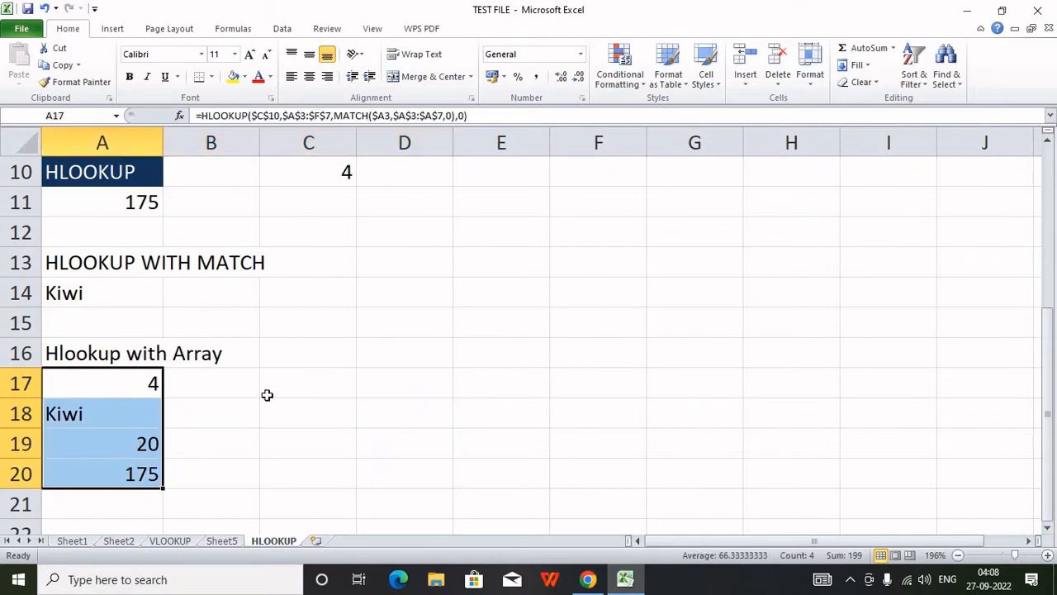
{"action": "scroll", "coordinate": [267, 395], "scroll_direction": "up", "scroll_amount": 2}
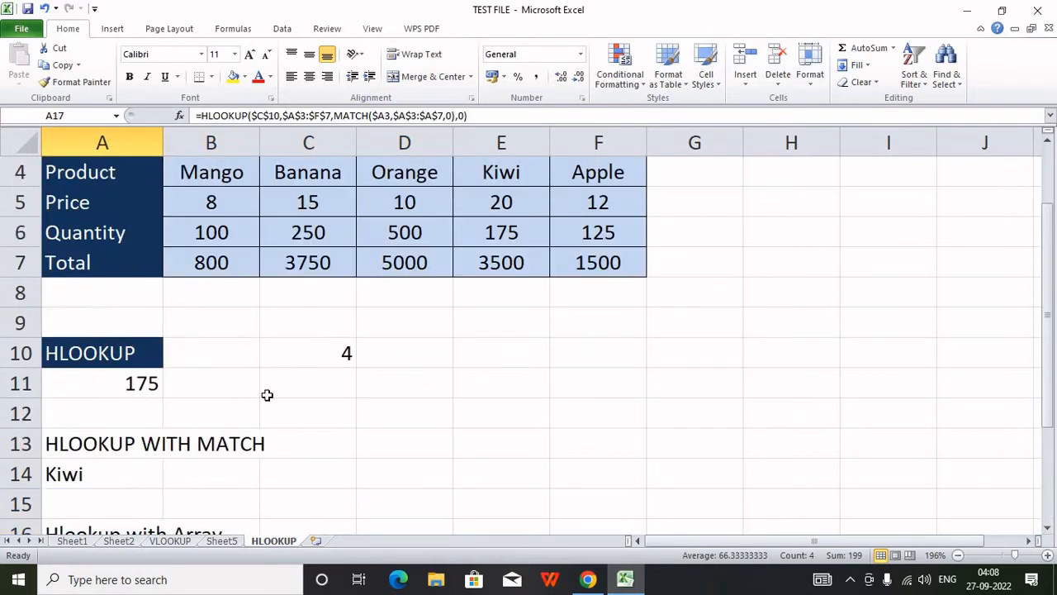
{"action": "scroll", "coordinate": [266, 393], "scroll_direction": "up", "scroll_amount": 1}
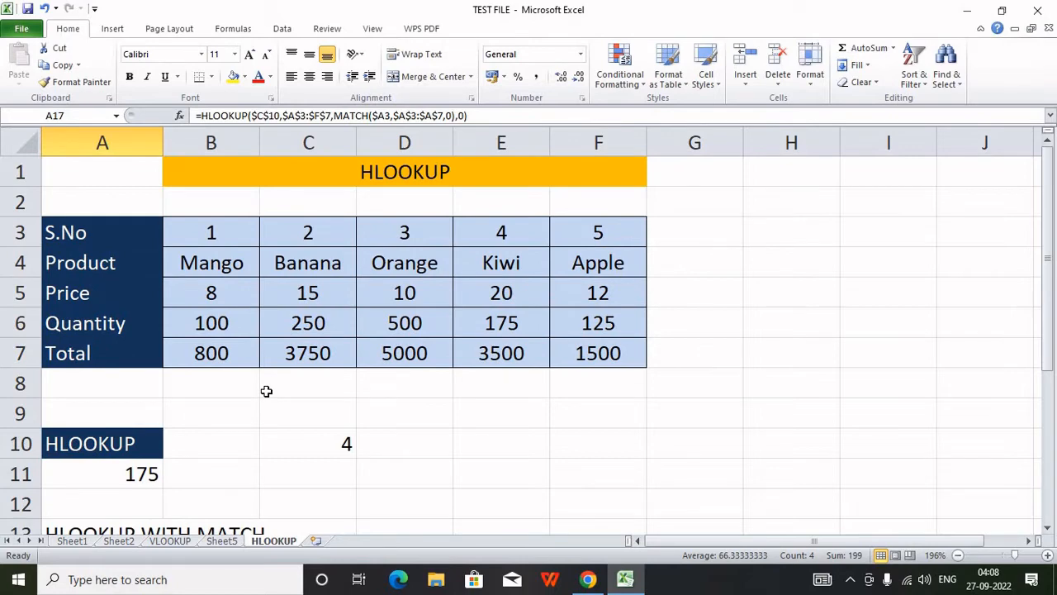
- Move the Vlookup table in A11:E17 of the VLOOKUP sheet to Sheet5, starting at cell C5
{"action": "left_click", "coordinate": [182, 543]}
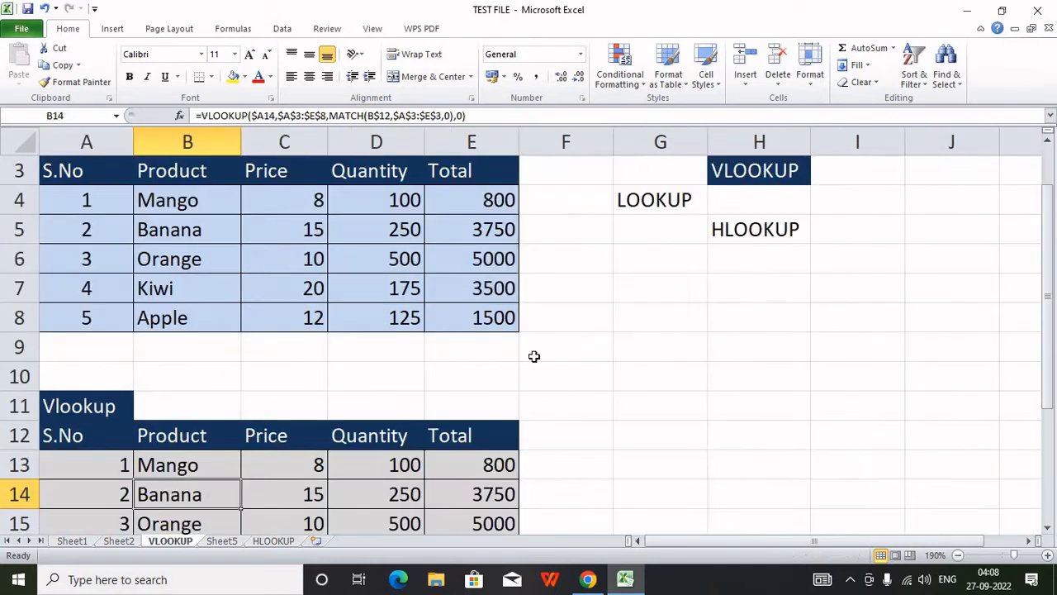
{"action": "scroll", "coordinate": [630, 345], "scroll_direction": "down", "scroll_amount": 1}
{"action": "scroll", "coordinate": [630, 346], "scroll_direction": "up", "scroll_amount": 2}
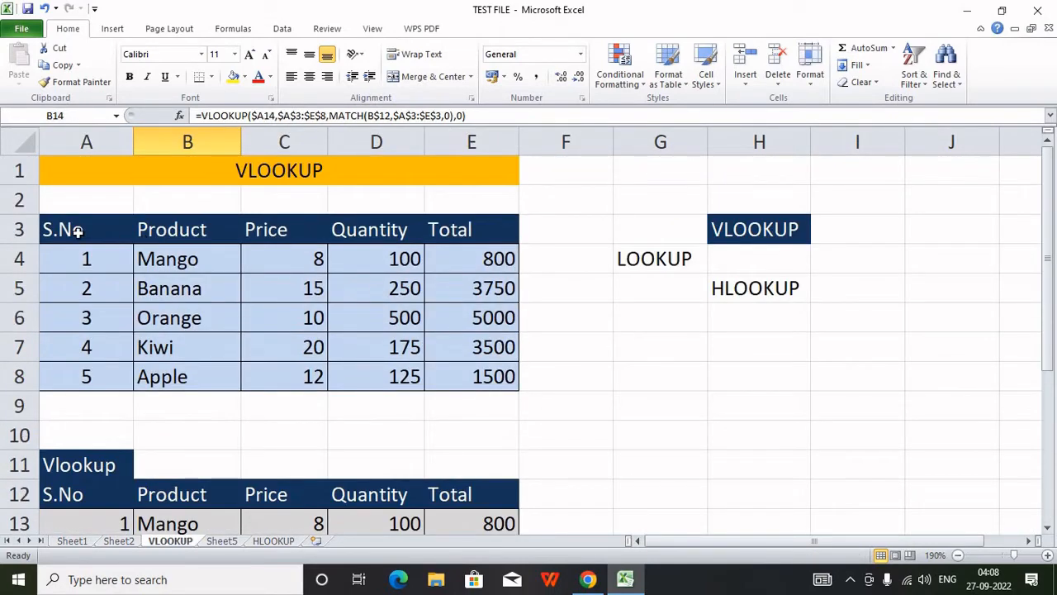
{"action": "left_click_drag", "start_coordinate": [77, 232], "coordinate": [479, 382]}
{"action": "scroll", "coordinate": [476, 389], "scroll_direction": "down", "scroll_amount": 1}
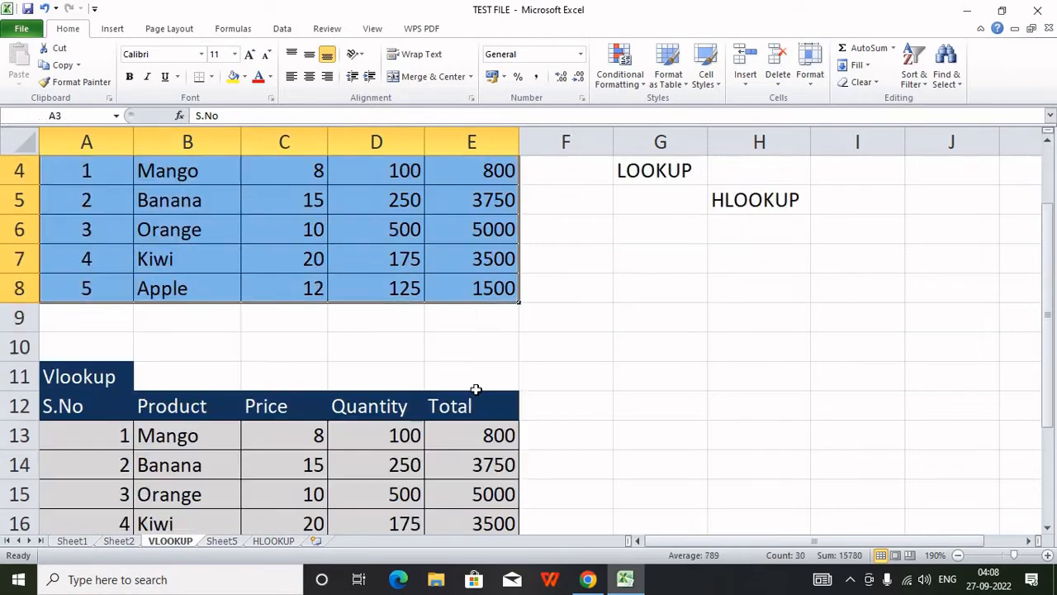
{"action": "left_click_drag", "start_coordinate": [111, 378], "coordinate": [478, 456]}
{"action": "key", "text": "ctrl+c"}
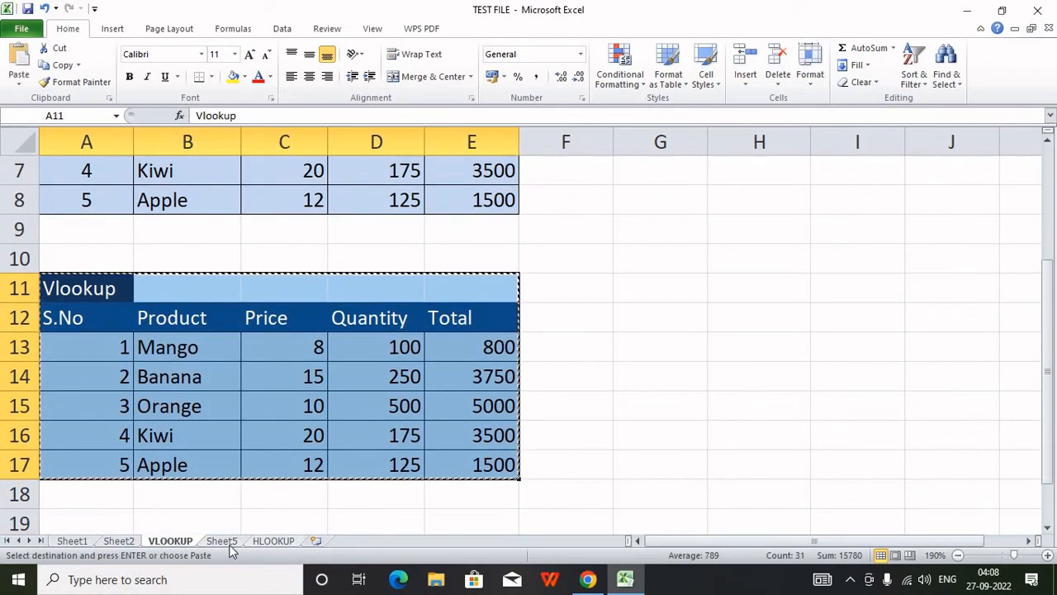
{"action": "left_click", "coordinate": [221, 541]}
{"action": "left_click", "coordinate": [151, 211]}
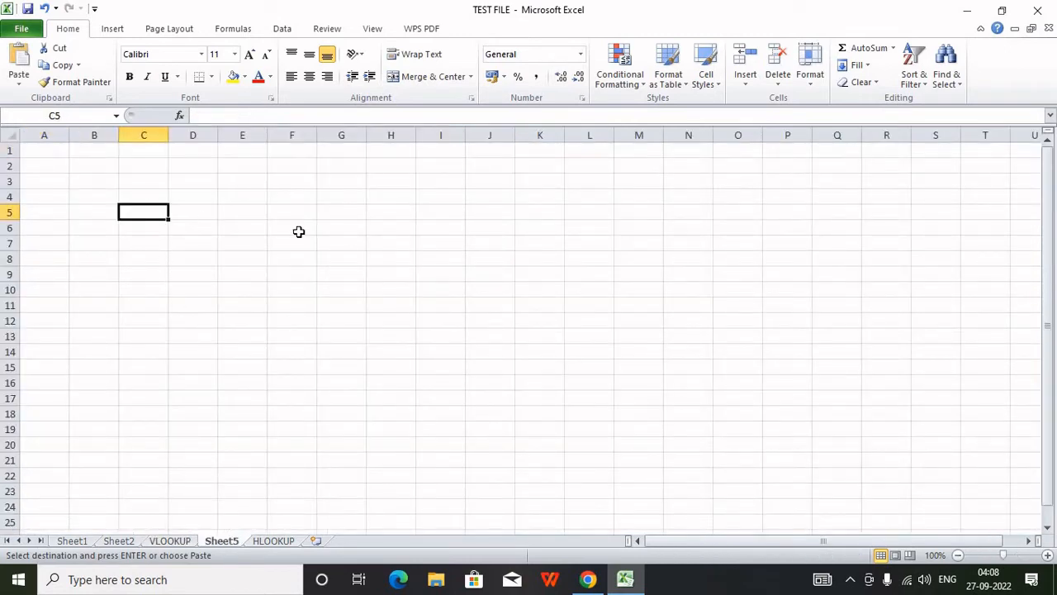
{"action": "key", "text": "ctrl+v"}
{"action": "left_click", "coordinate": [621, 316]}
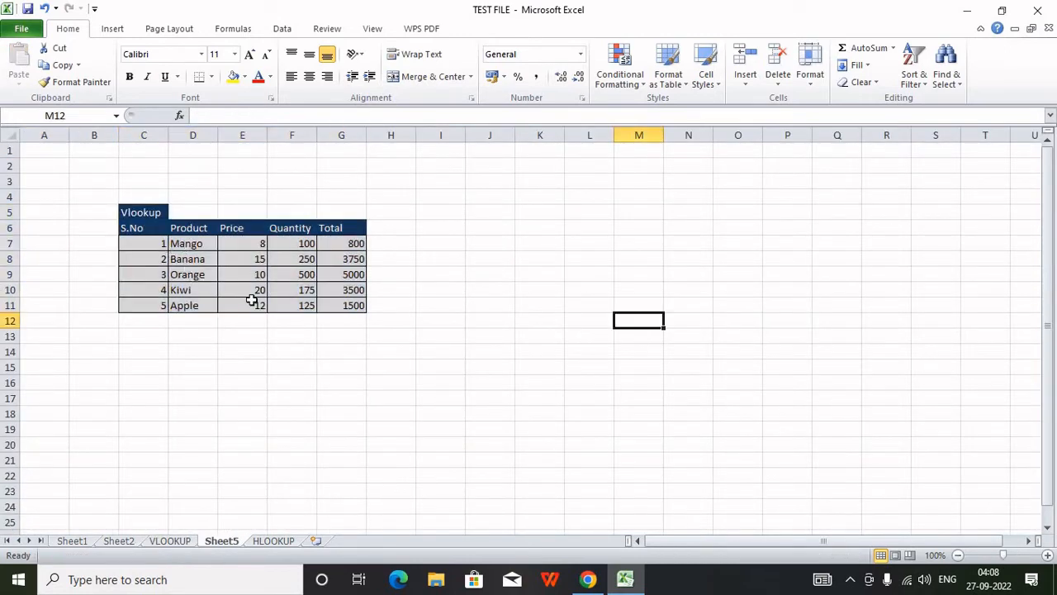
- Clear the lookup results in D7:G11 of the Sheet5 table, keeping the headers and serial numbers
{"action": "left_click_drag", "start_coordinate": [190, 240], "coordinate": [394, 347]}
{"action": "key", "text": "Delete"}
{"action": "left_click", "coordinate": [440, 367]}
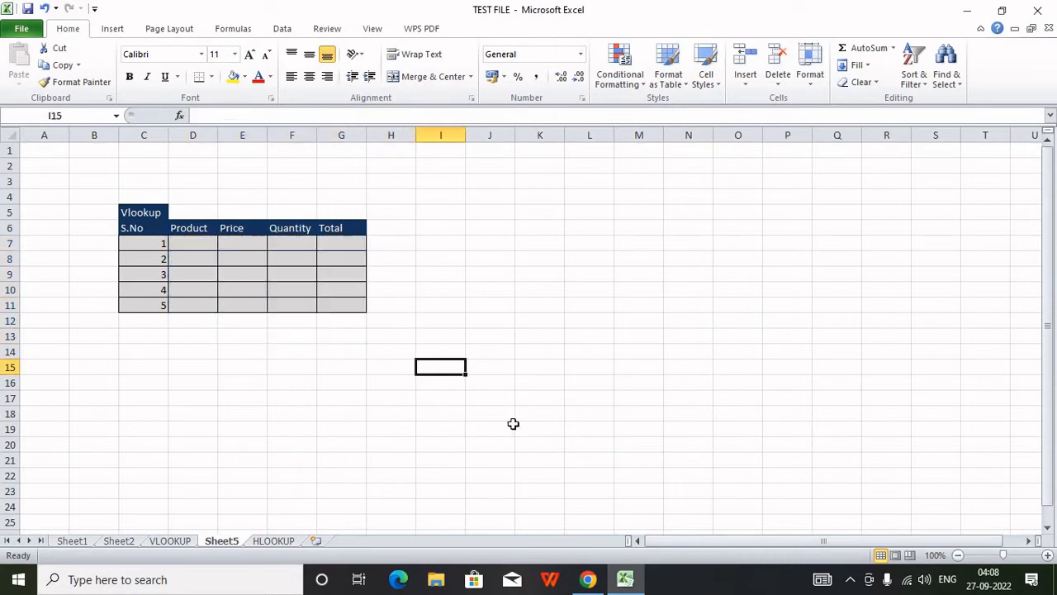
{"action": "left_click_drag", "start_coordinate": [1004, 556], "coordinate": [1019, 562]}
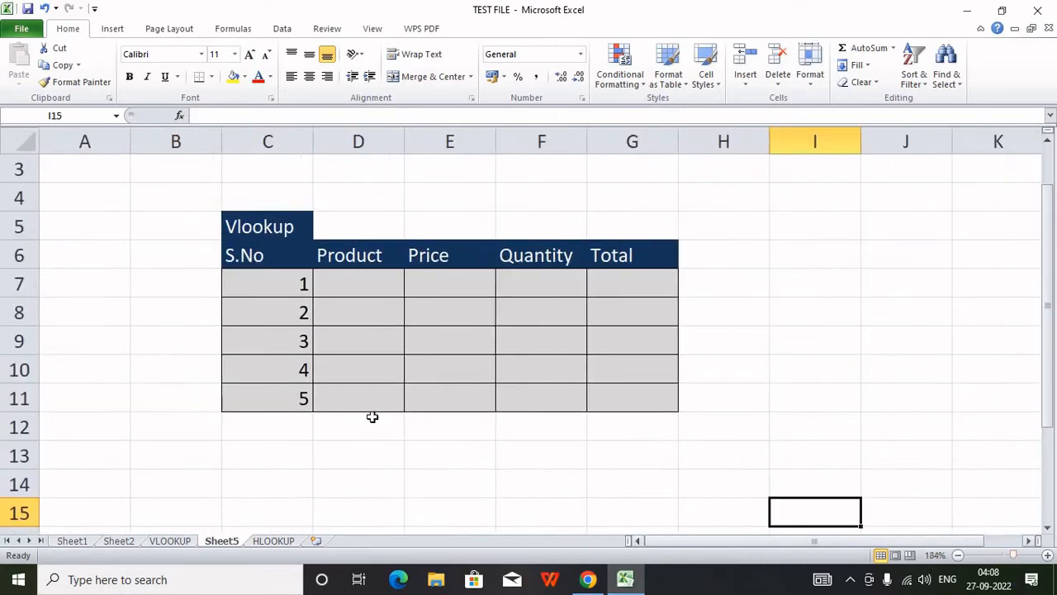
- Name the source table A3:E8 on the VLOOKUP sheet as aa
{"action": "left_click", "coordinate": [178, 543]}
{"action": "left_click", "coordinate": [349, 354]}
{"action": "scroll", "coordinate": [349, 354], "scroll_direction": "up", "scroll_amount": 2}
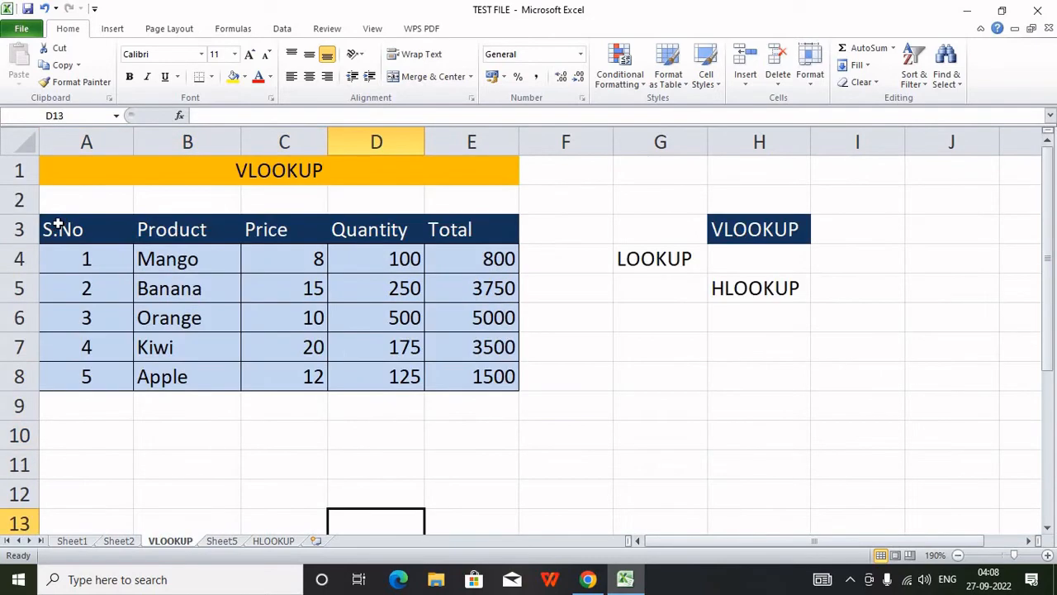
{"action": "left_click_drag", "start_coordinate": [57, 225], "coordinate": [484, 385]}
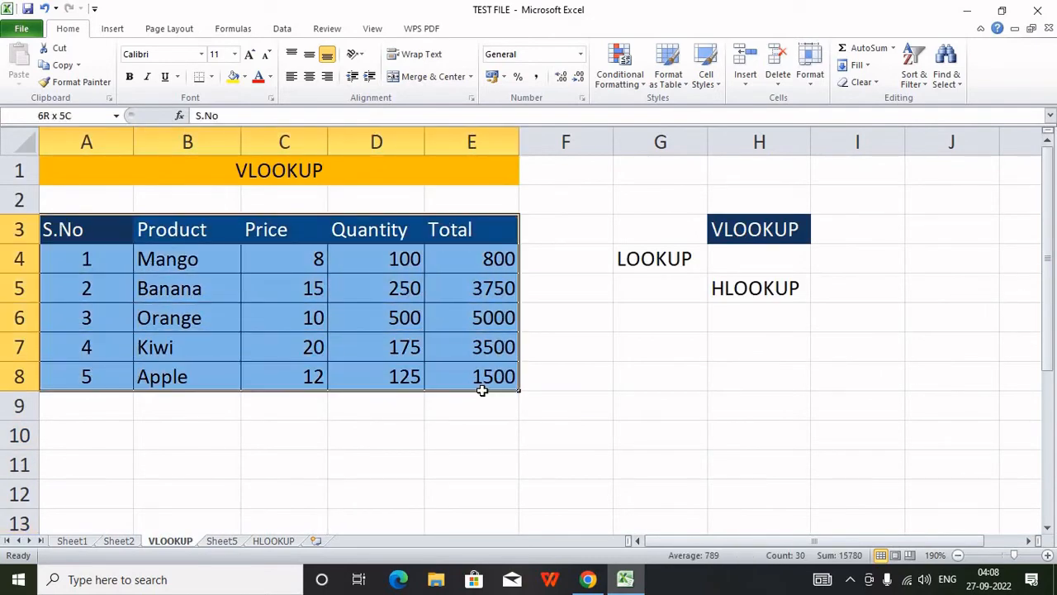
{"action": "left_click", "coordinate": [65, 116]}
{"action": "type", "text": "aa"}
{"action": "left_click", "coordinate": [284, 342]}
- Start a VLOOKUP formula in Sheet5 cell D7 with the relative reference C7 as the lookup value
{"action": "left_click", "coordinate": [222, 540]}
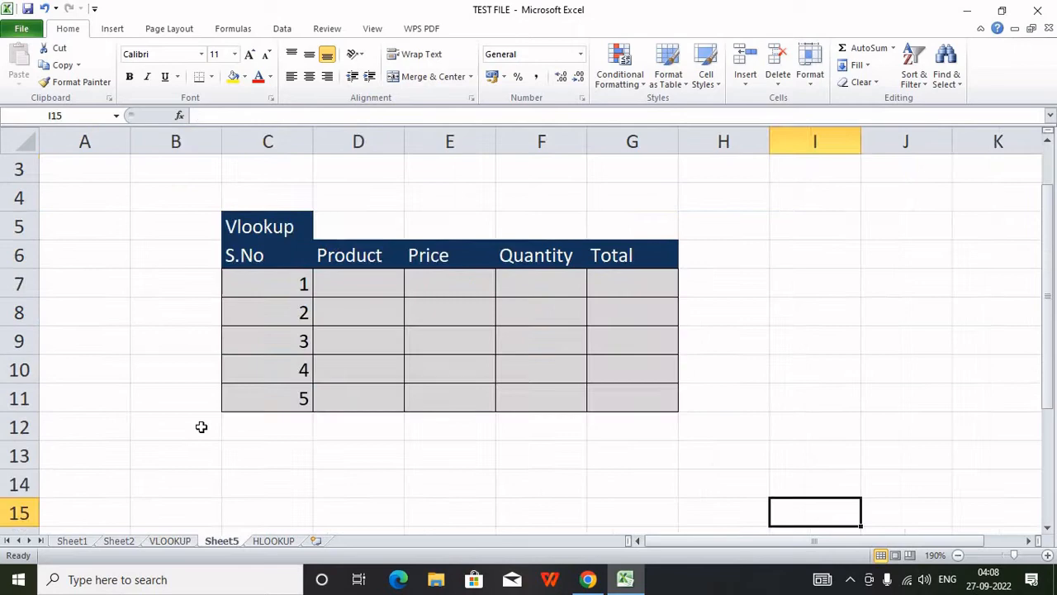
{"action": "left_click", "coordinate": [362, 285]}
{"action": "type", "text": "=vl"}
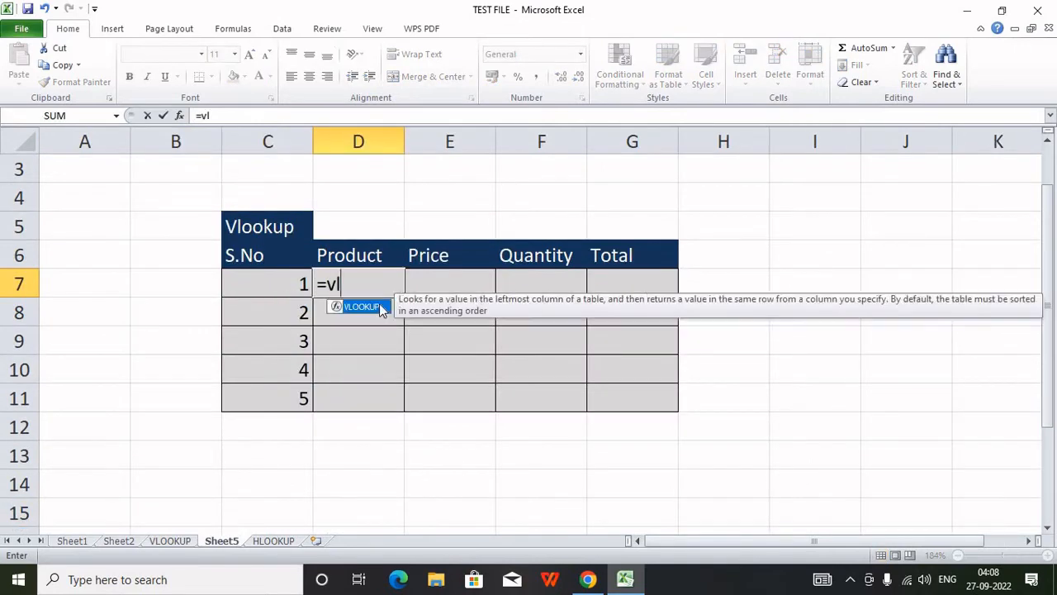
{"action": "key", "text": "Tab"}
{"action": "key", "text": "Left"}
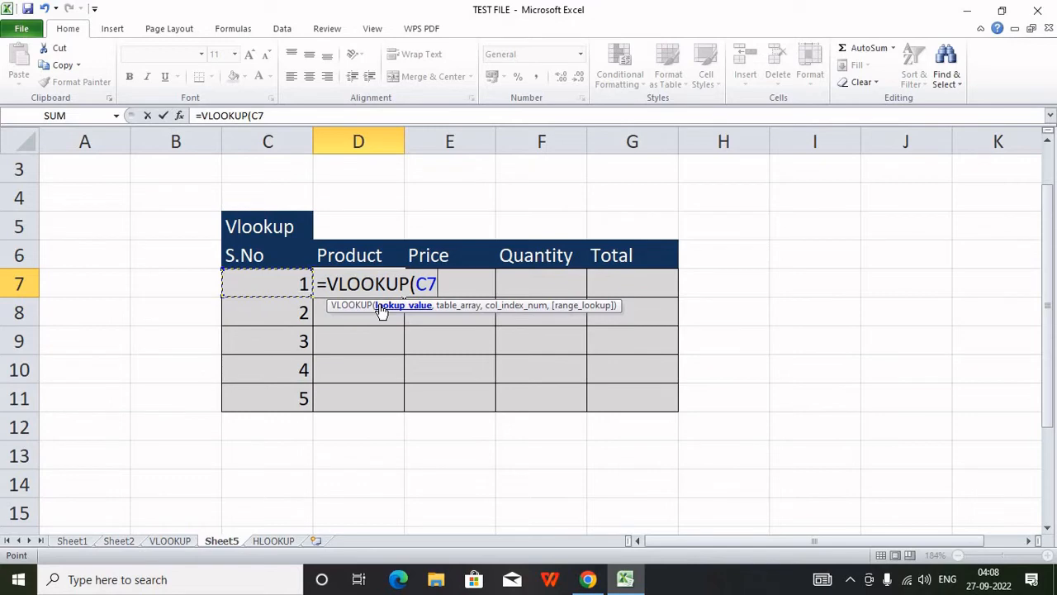
{"action": "key", "text": "F4"}
{"action": "key", "text": "F4"}
{"action": "key", "text": "F4"}
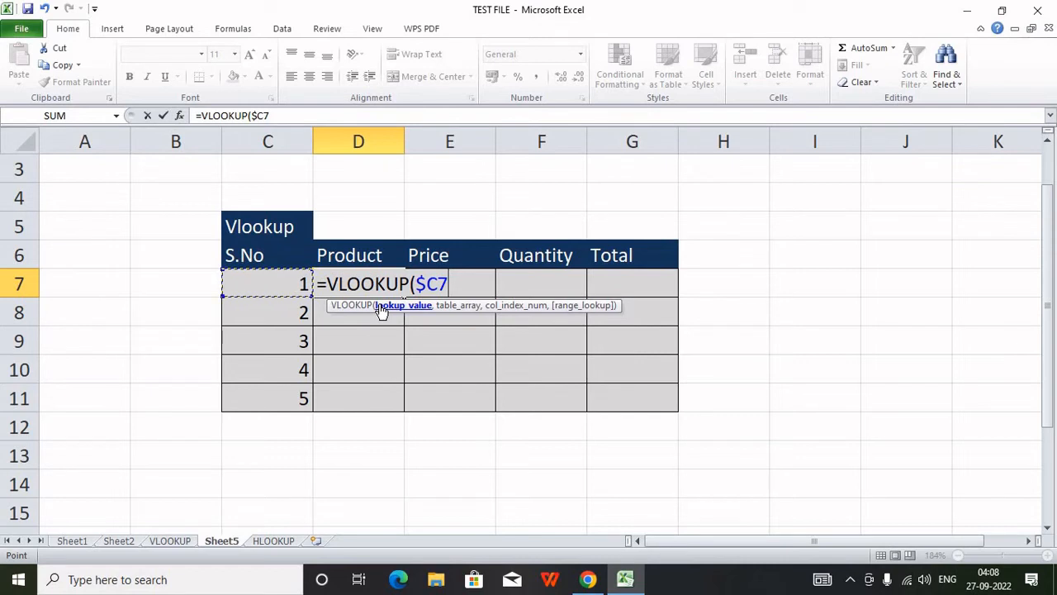
{"action": "key", "text": "F4"}
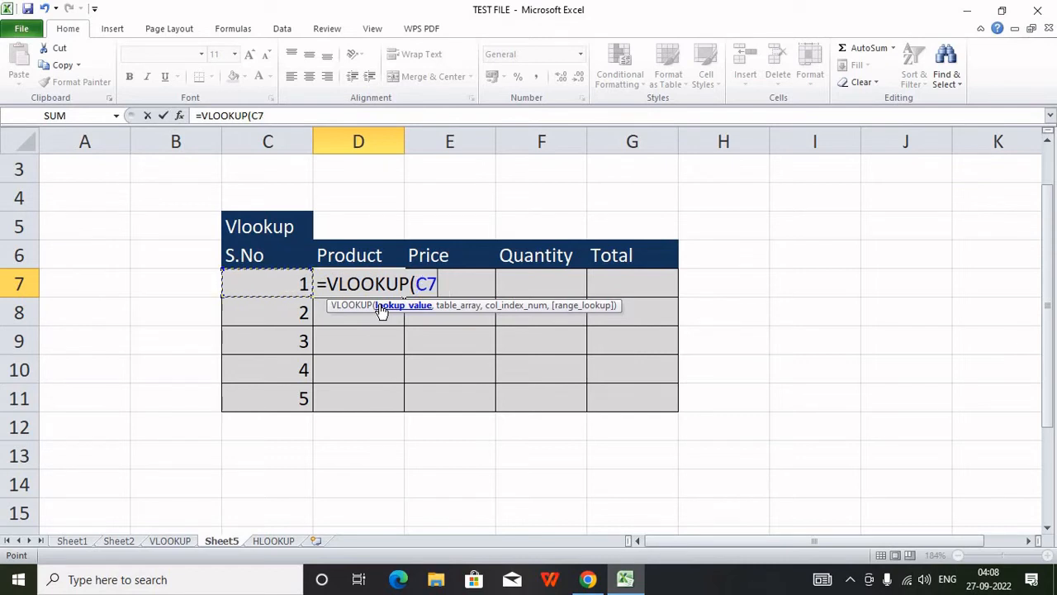
{"action": "type", "text": ","}
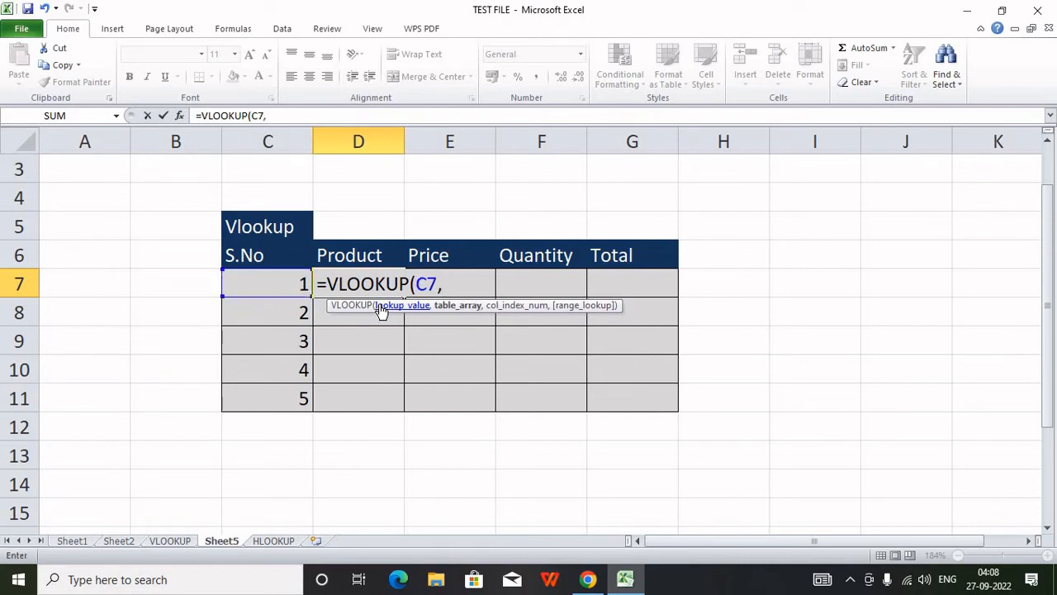
- Set the VLOOKUP table array to the named range aa on the VLOOKUP sheet
{"action": "left_click", "coordinate": [187, 540]}
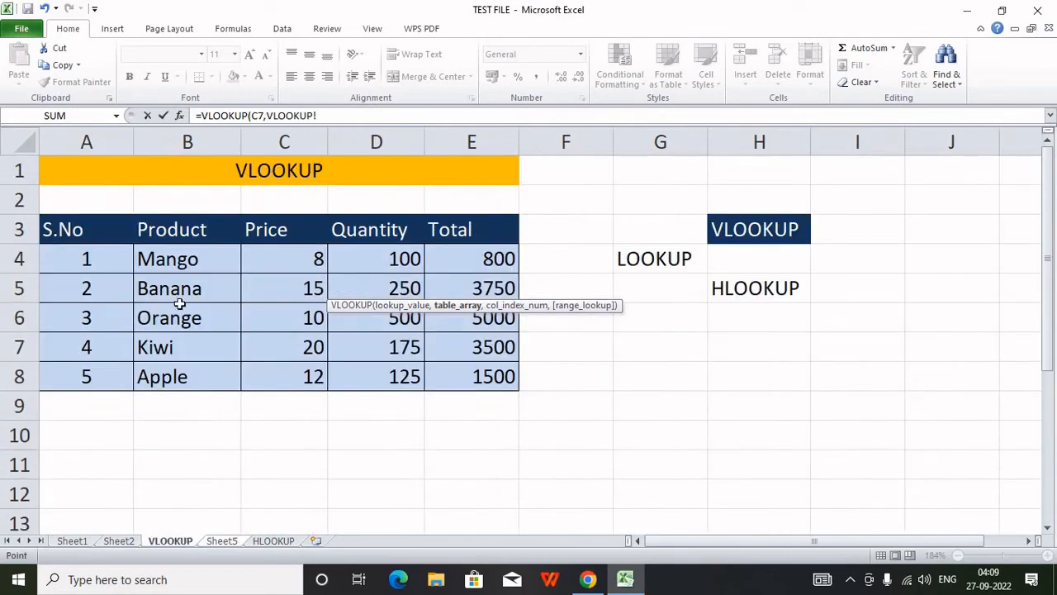
{"action": "left_click_drag", "start_coordinate": [104, 231], "coordinate": [482, 382]}
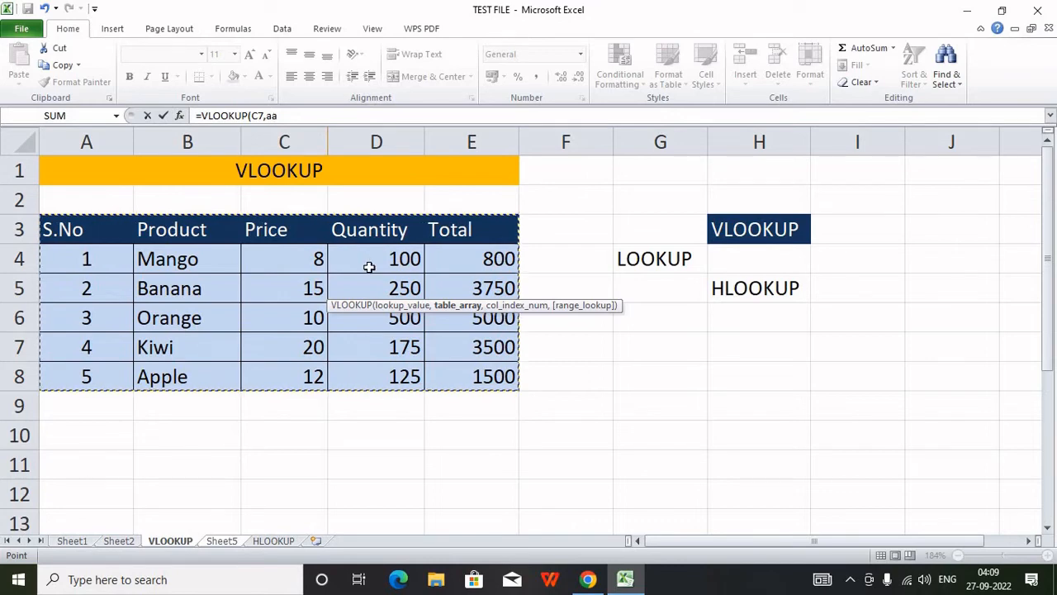
{"action": "type", "text": ","}
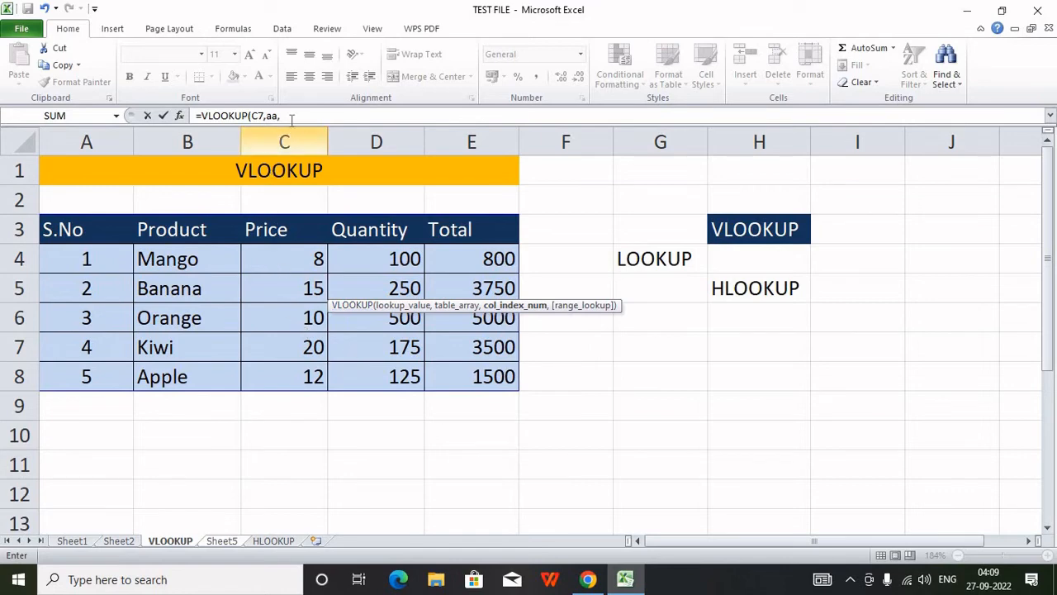
- Nest a MATCH function as the column index, with the Product header Sheet5!D$6 as its lookup value
{"action": "type", "text": "match("}
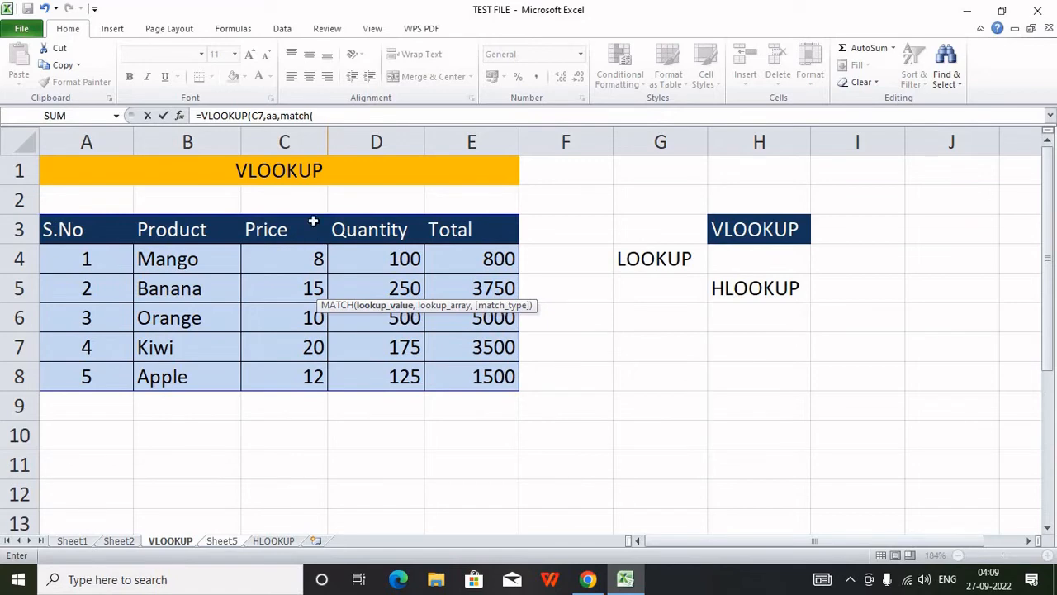
{"action": "left_click", "coordinate": [99, 230]}
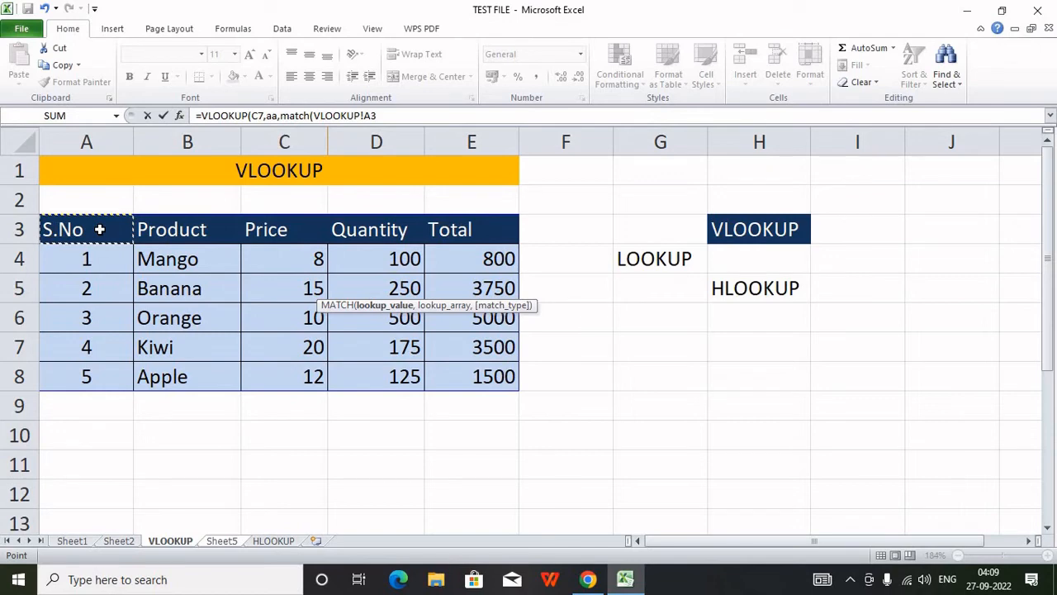
{"action": "left_click", "coordinate": [228, 542]}
{"action": "left_click", "coordinate": [366, 255]}
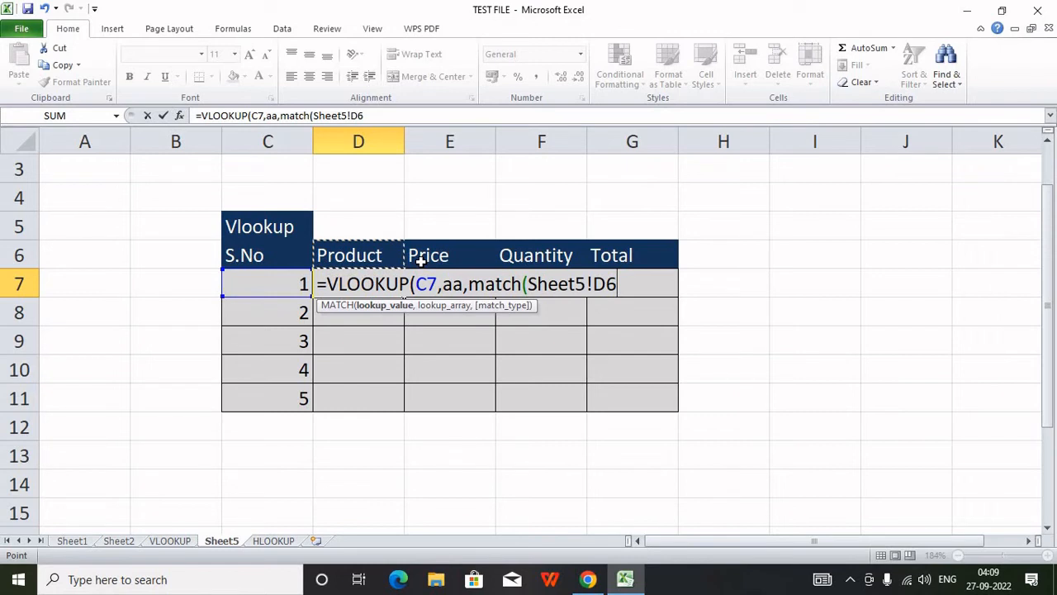
{"action": "key", "text": "F4"}
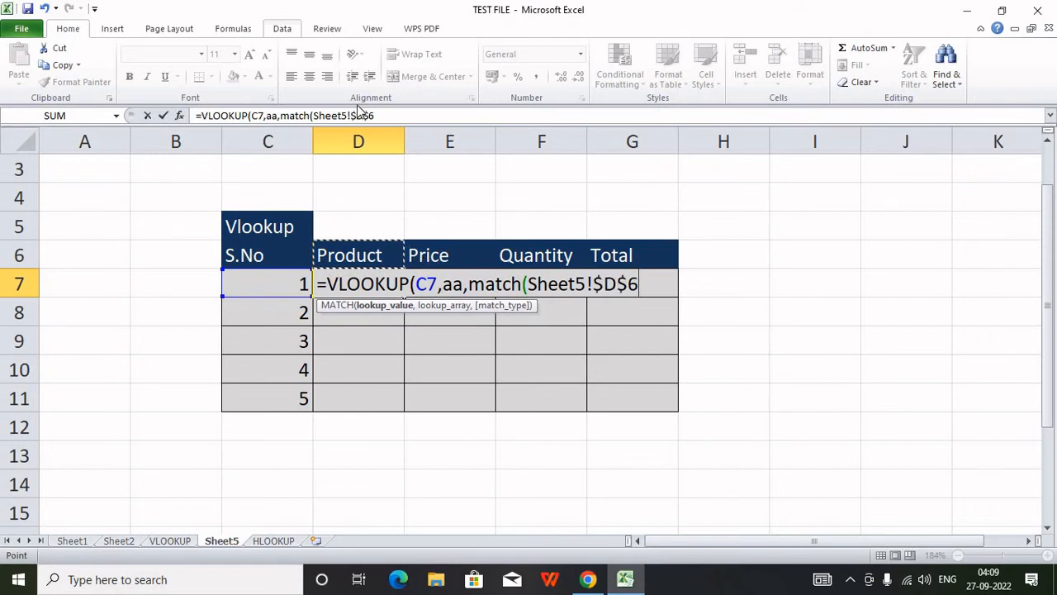
{"action": "key", "text": "F4"}
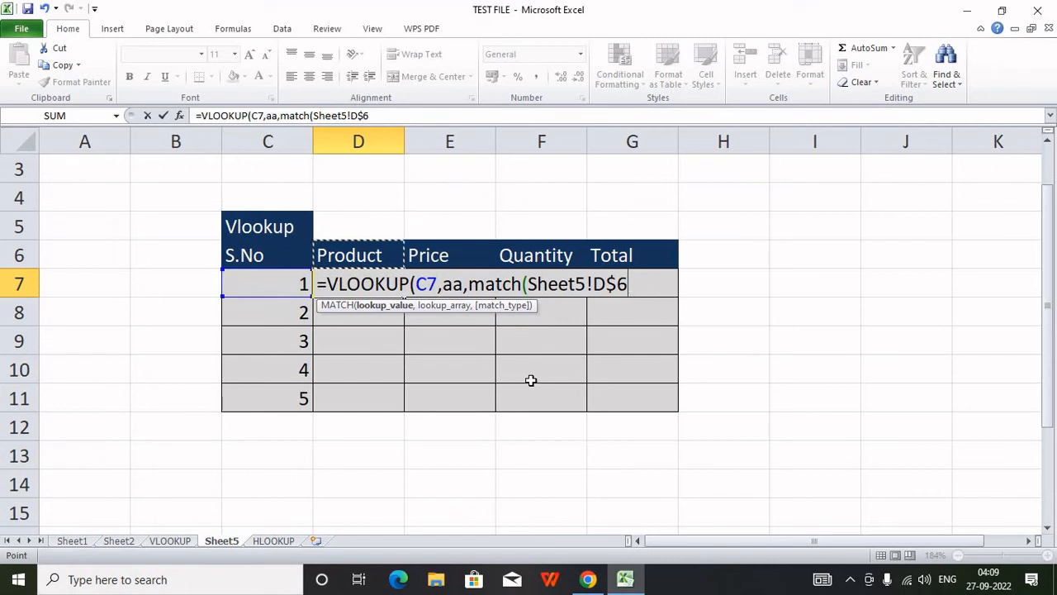
{"action": "type", "text": ","}
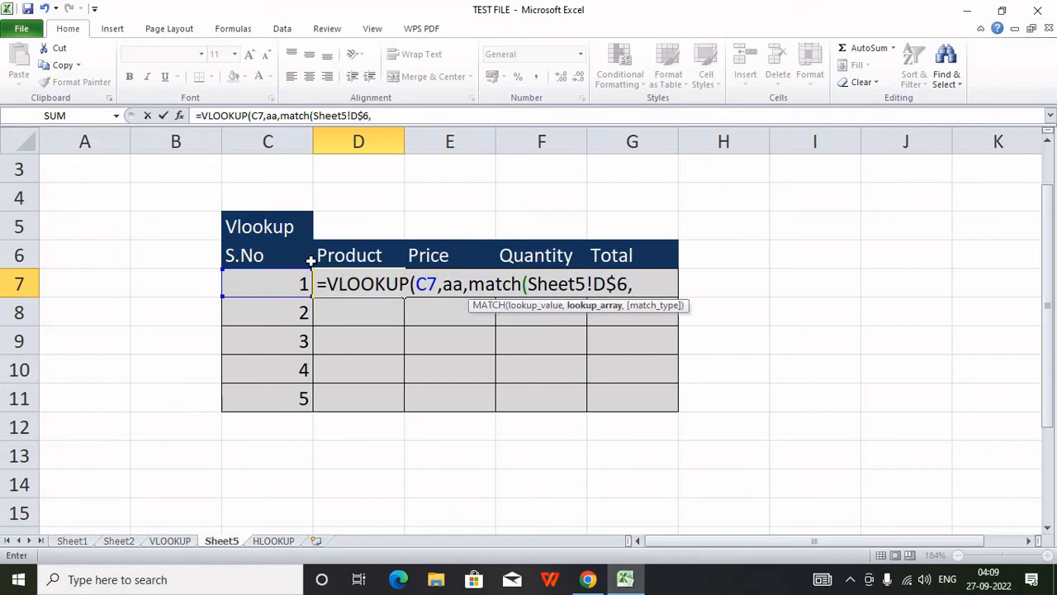
- Set the MATCH lookup array to the Sheet5 header row as the absolute range $C$6:$G$6
{"action": "left_click_drag", "start_coordinate": [267, 247], "coordinate": [631, 255]}
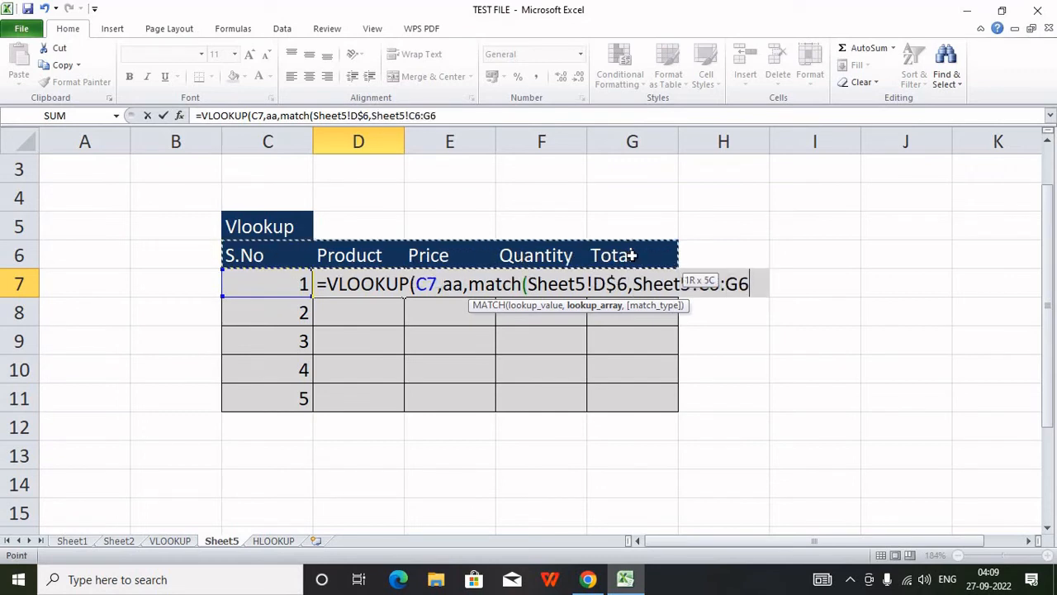
{"action": "key", "text": "F4"}
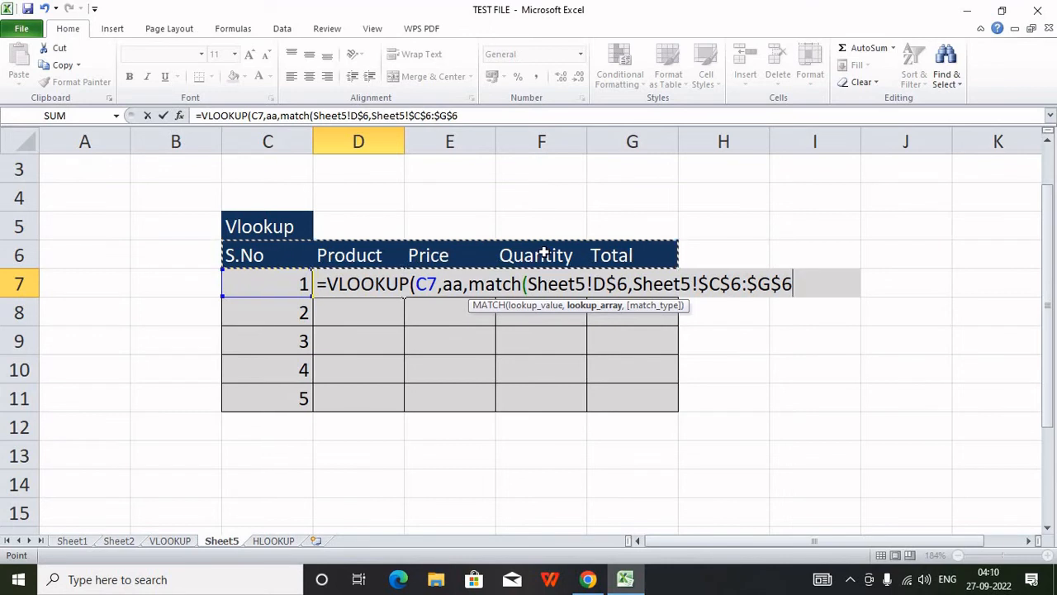
- Complete the D7 formula with exact match (0) for both MATCH and VLOOKUP, and fill it through D7:G11
{"action": "type", "text": ","}
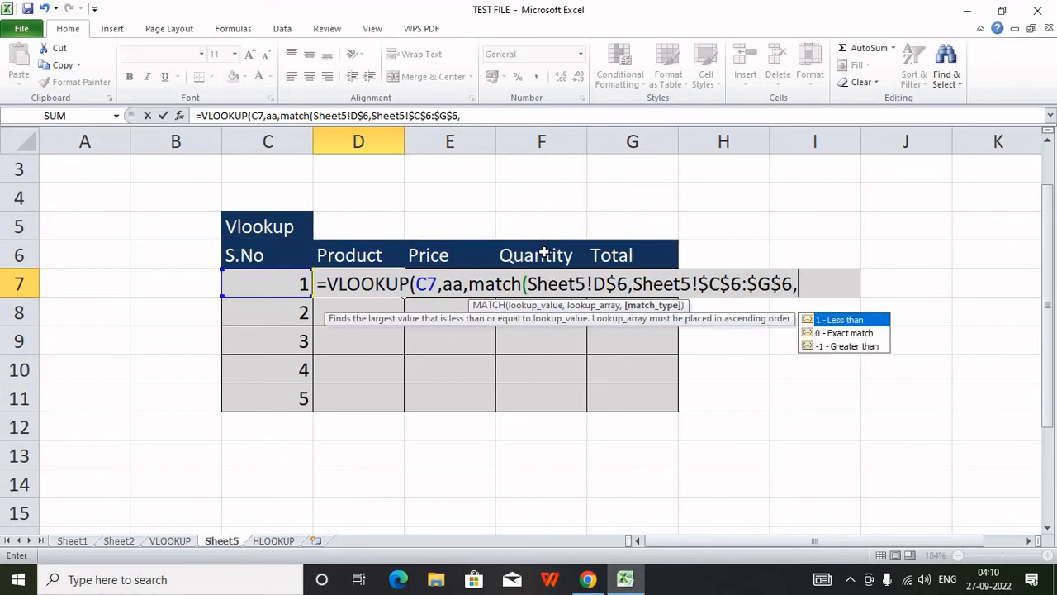
{"action": "type", "text": "0),0"}
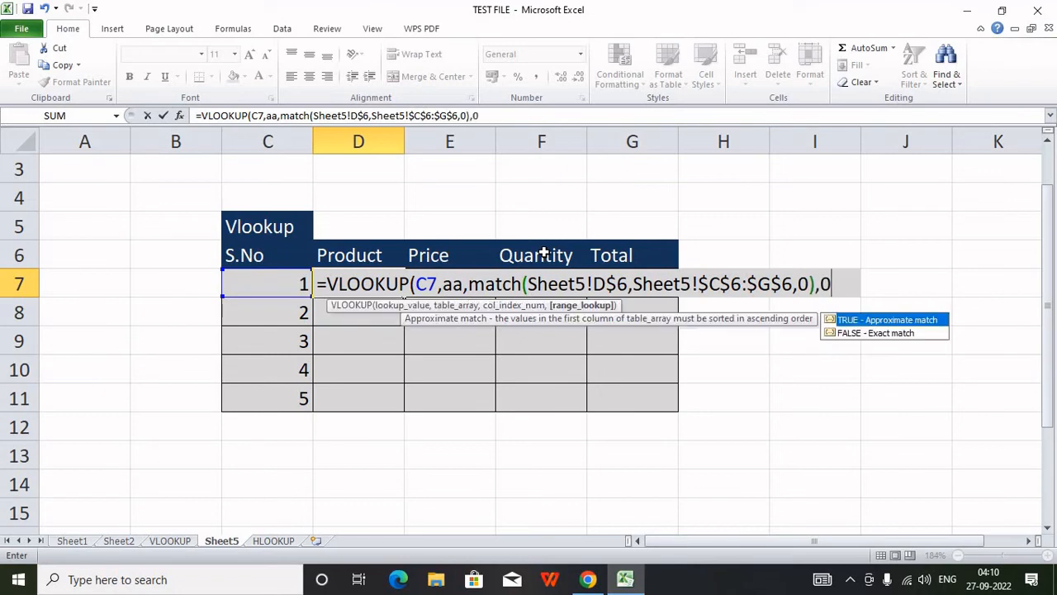
{"action": "type", "text": ")"}
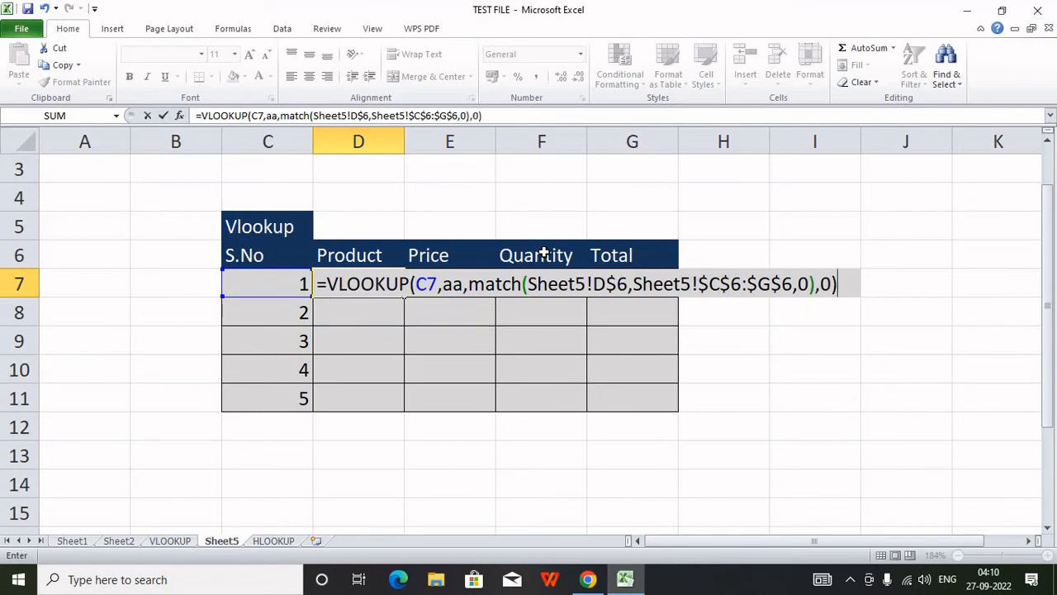
{"action": "key", "text": "ctrl+Return"}
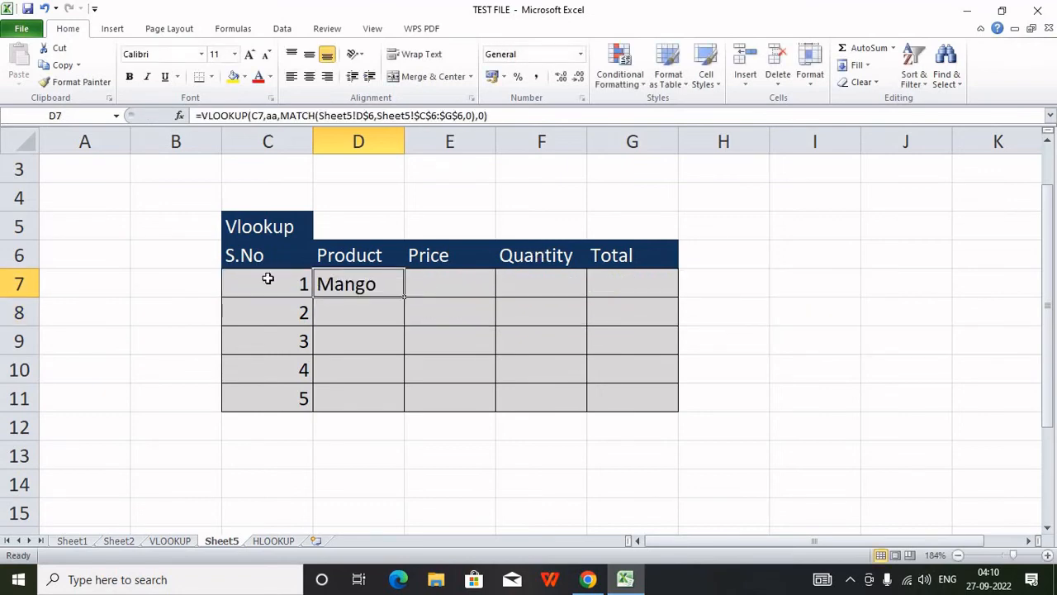
{"action": "left_click_drag", "start_coordinate": [405, 297], "coordinate": [677, 411]}
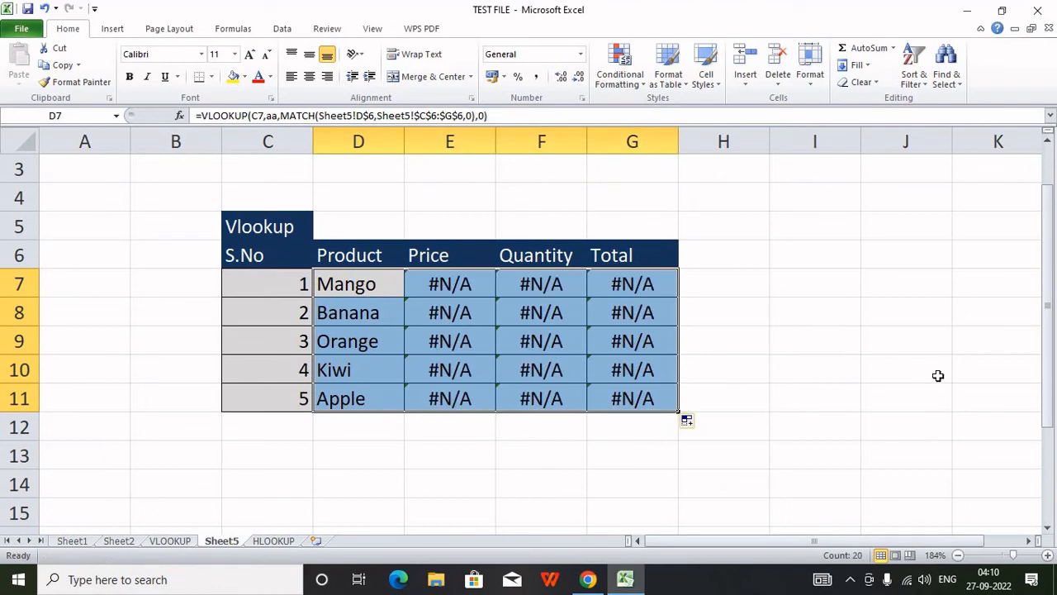
- Inspect the filled formula in Price cell E7, checking its lookup value and MATCH references
{"action": "left_click", "coordinate": [465, 287]}
{"action": "double_click", "coordinate": [465, 287]}
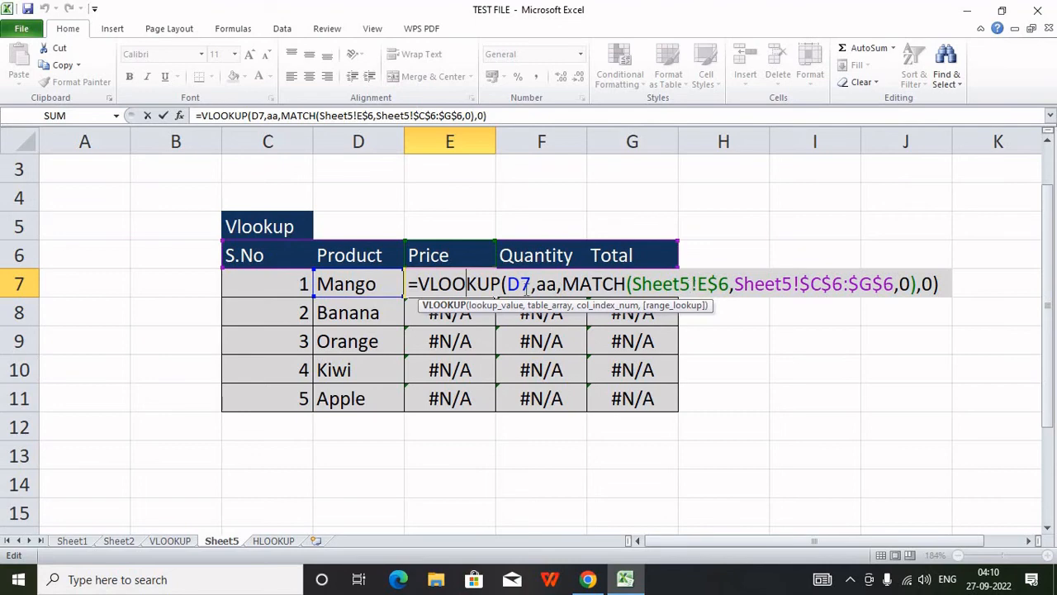
{"action": "key", "text": "Return"}
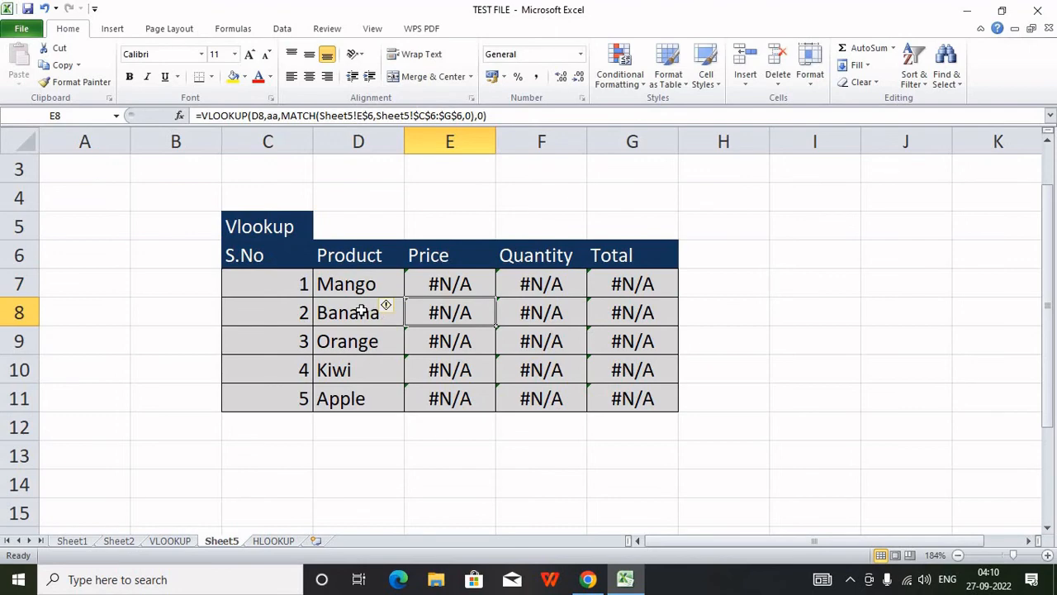
{"action": "double_click", "coordinate": [446, 285]}
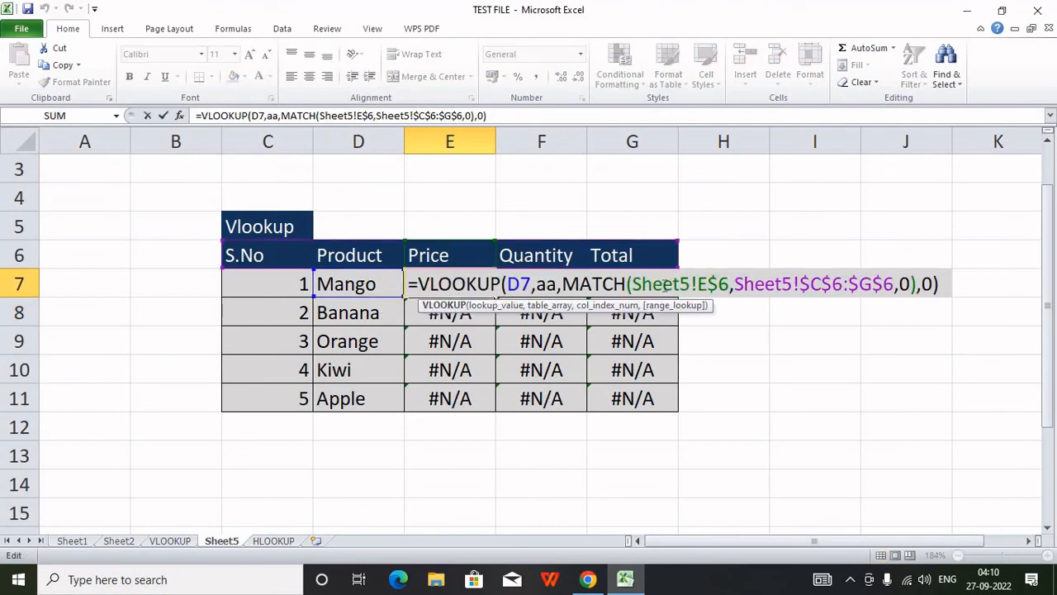
{"action": "left_click", "coordinate": [665, 285]}
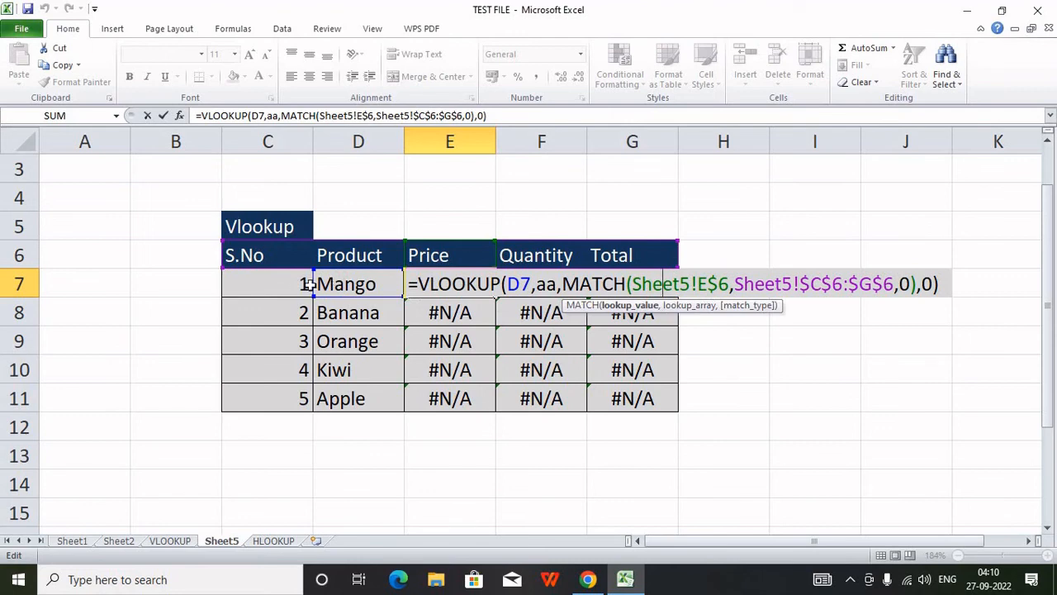
{"action": "key", "text": "Return"}
- Change the VLOOKUP lookup value in cell D7 to the column-locked reference $C7
{"action": "left_click", "coordinate": [358, 286]}
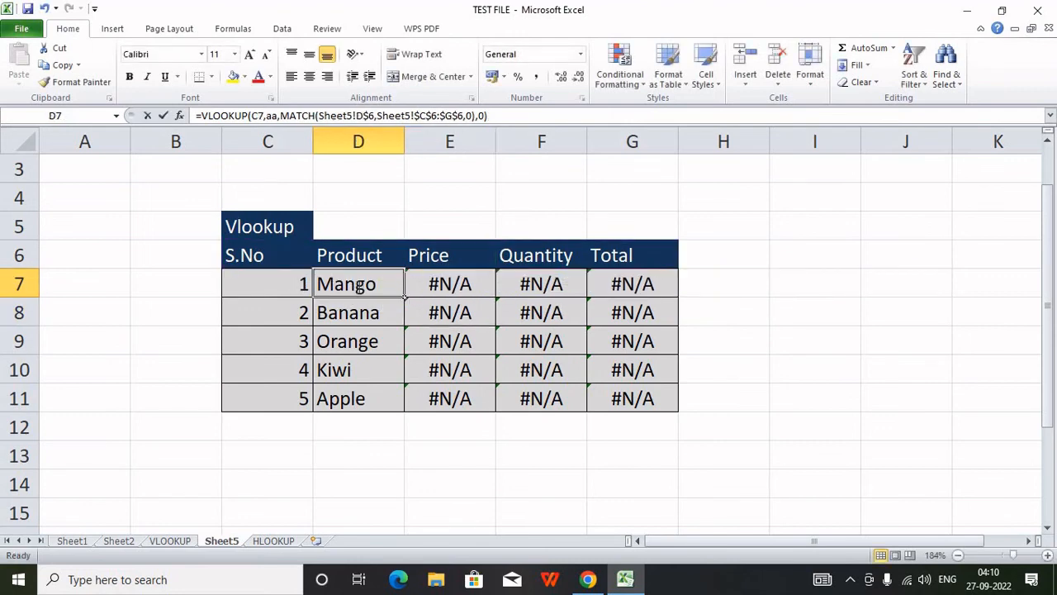
{"action": "double_click", "coordinate": [358, 287]}
{"action": "left_click", "coordinate": [430, 284]}
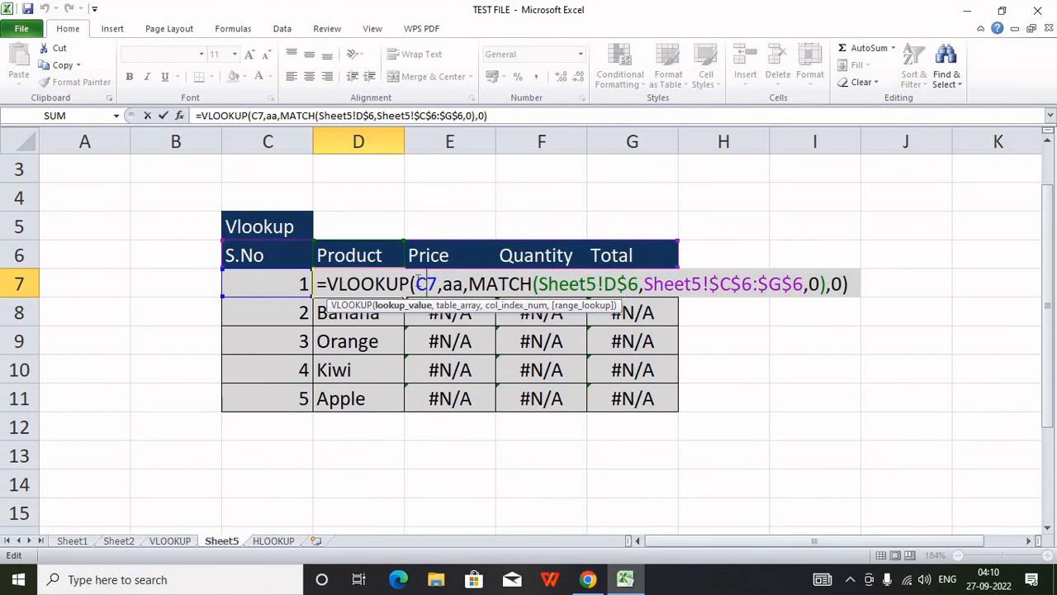
{"action": "key", "text": "F4"}
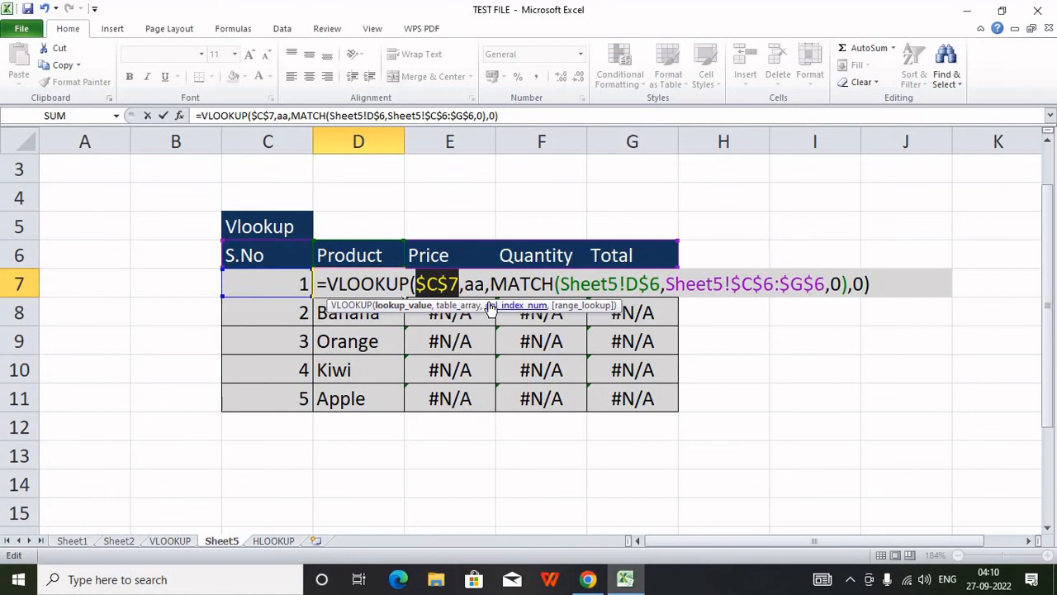
{"action": "key", "text": "F4"}
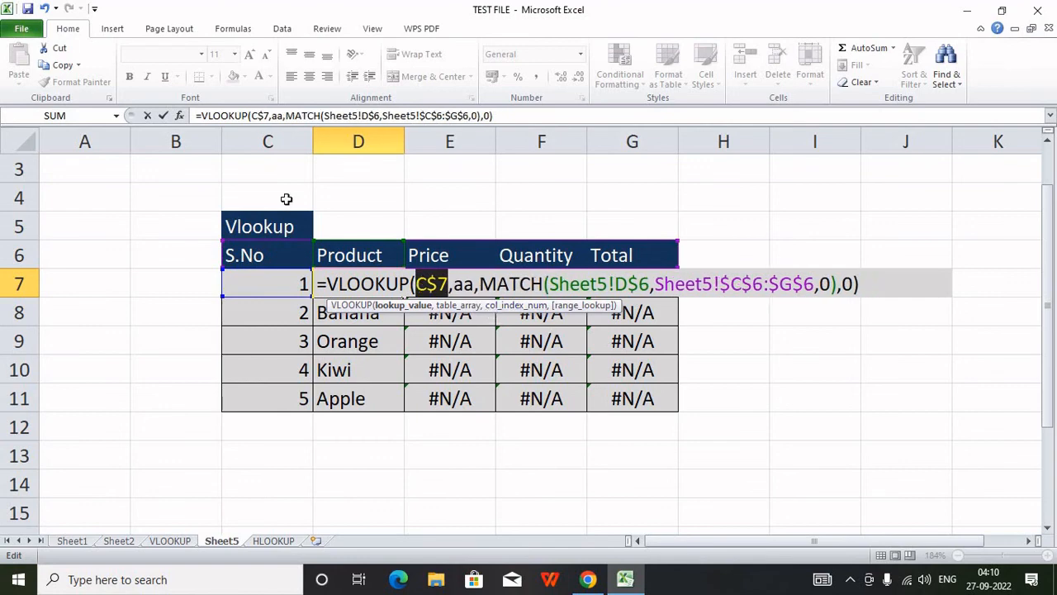
{"action": "key", "text": "F4"}
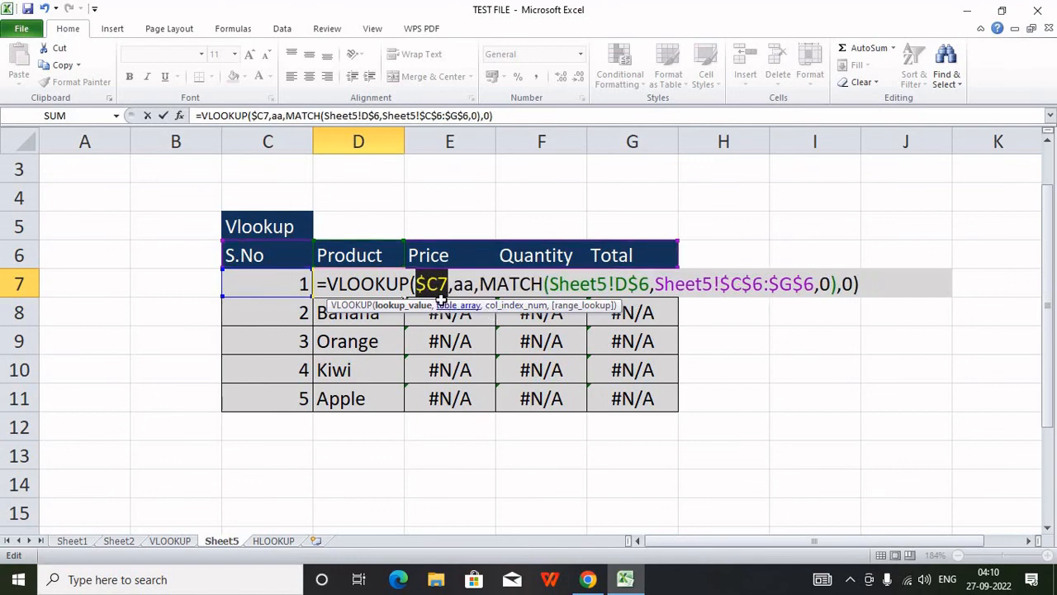
{"action": "key", "text": "Return"}
- Fill the corrected D7 formula across to the Total column and down through row 11
{"action": "left_click", "coordinate": [388, 285]}
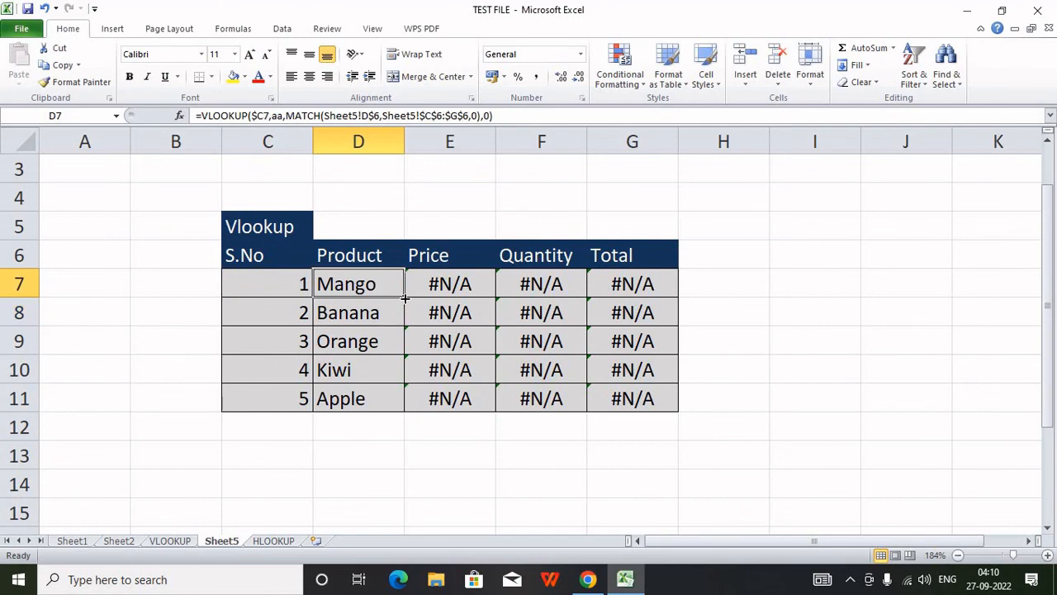
{"action": "left_click_drag", "start_coordinate": [404, 298], "coordinate": [661, 294]}
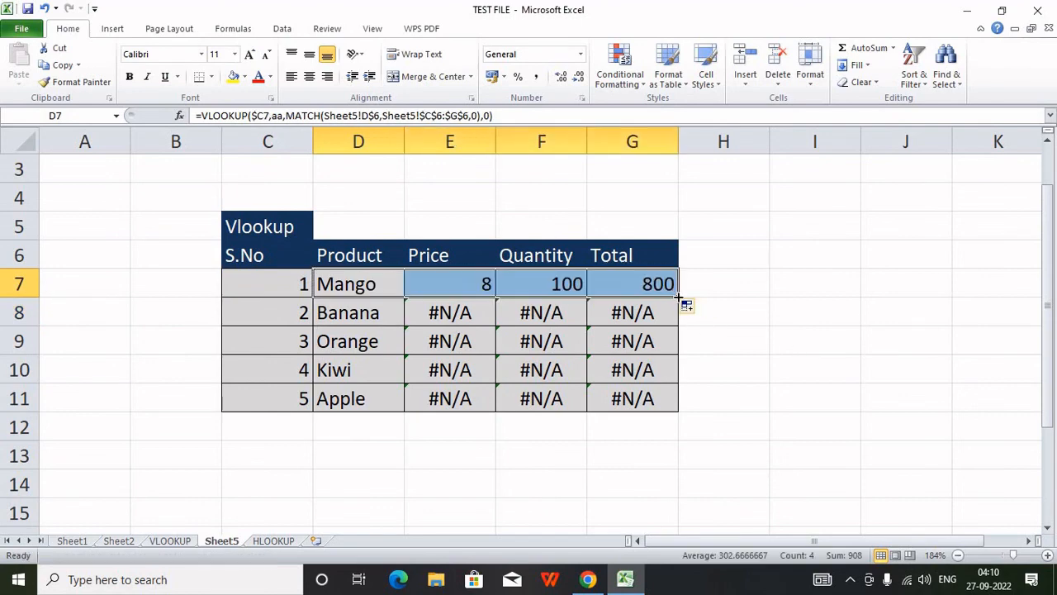
{"action": "left_click_drag", "start_coordinate": [678, 298], "coordinate": [696, 401]}
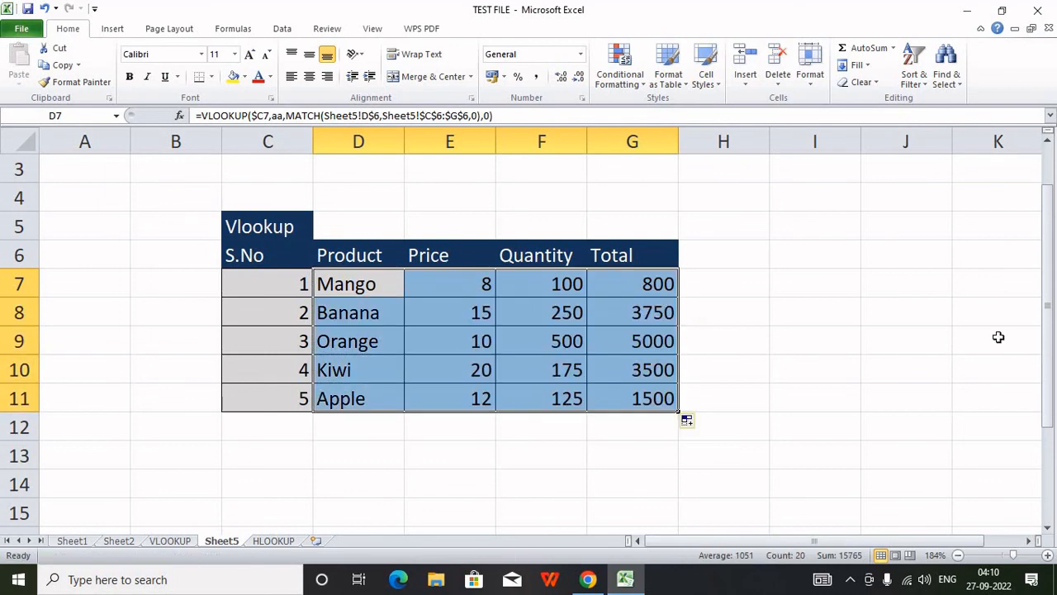
{"action": "left_click", "coordinate": [296, 289]}
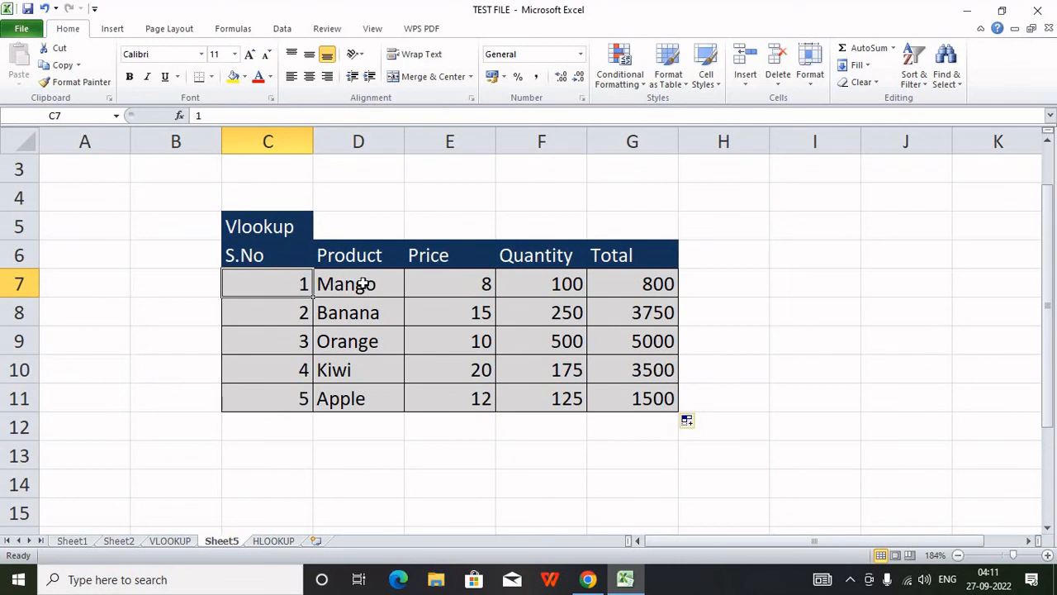